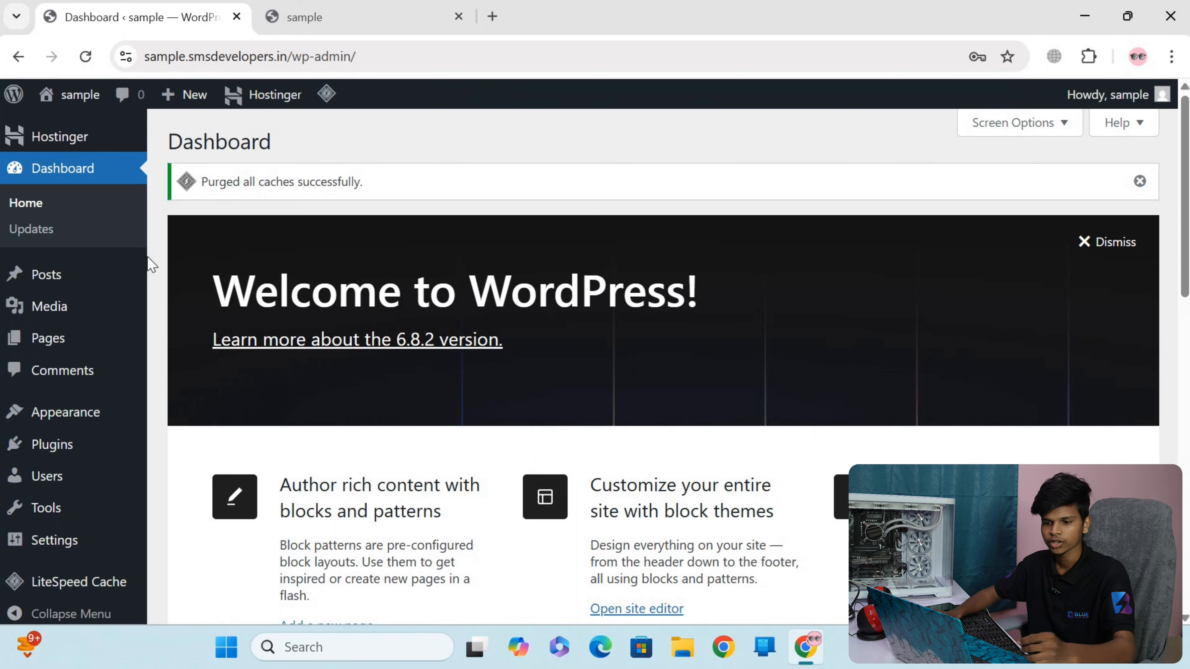
# Open the page of installed themes for the site
pyautogui.scroll(-10, 136, 375)
pyautogui.scroll(10, 367, 406)
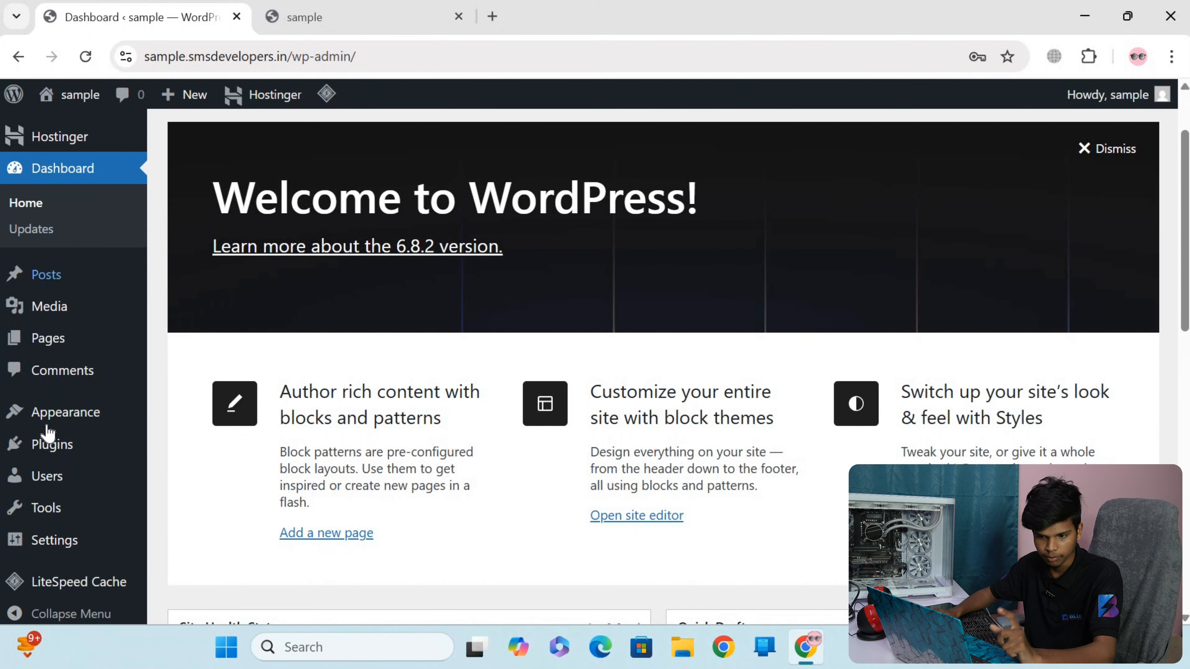
pyautogui.moveTo(48, 428)
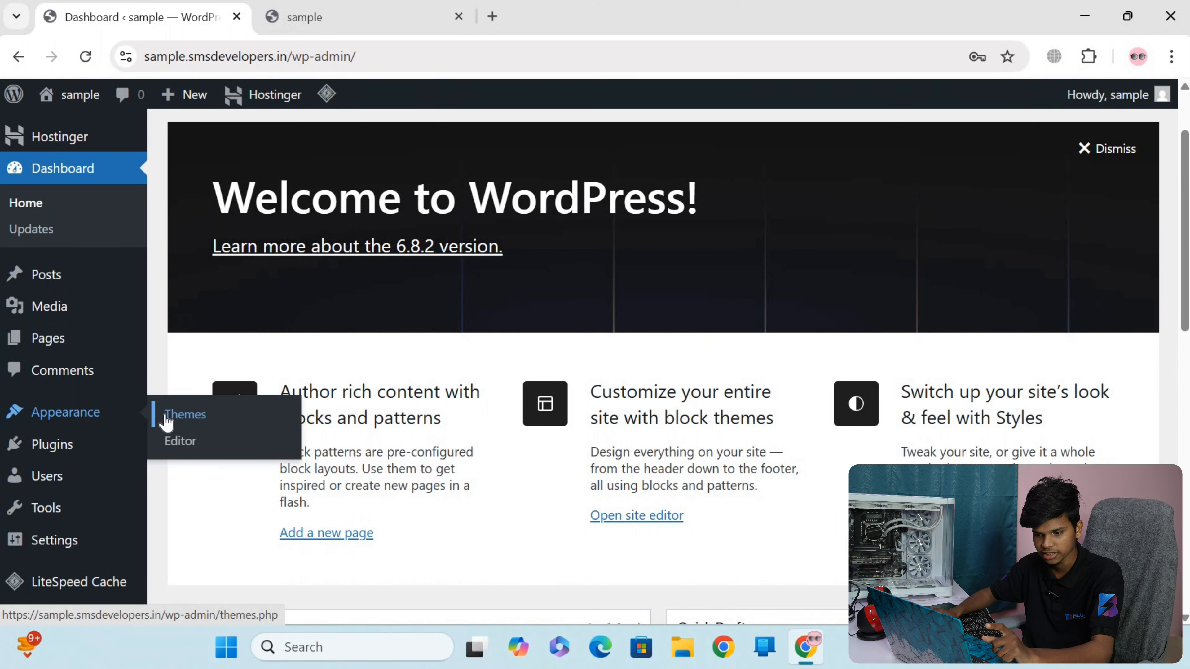
pyautogui.click(171, 422)
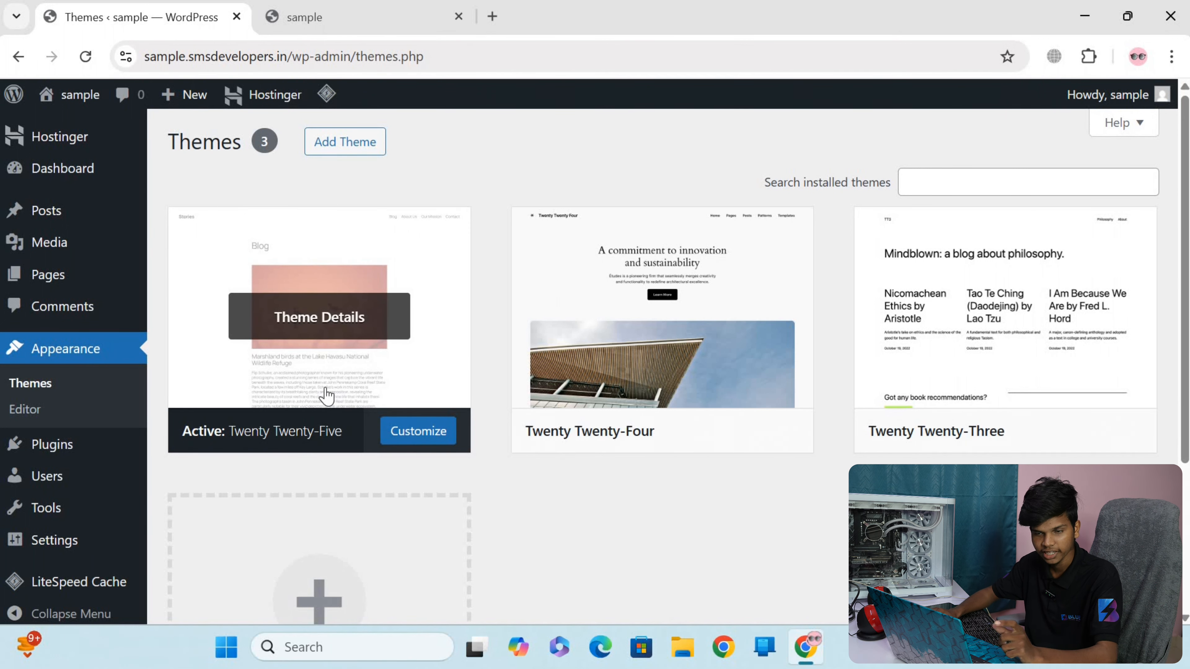
# View the site's front page from header to footer to check how the current theme looks
pyautogui.click(368, 12)
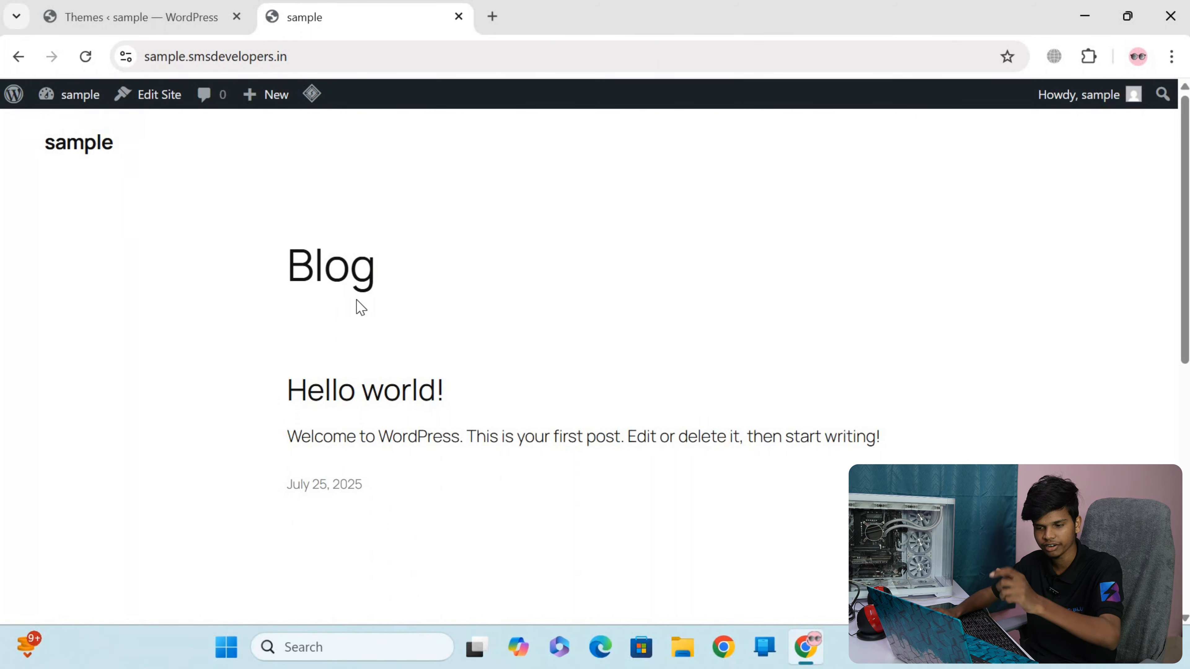
pyautogui.scroll(-8, 693, 330)
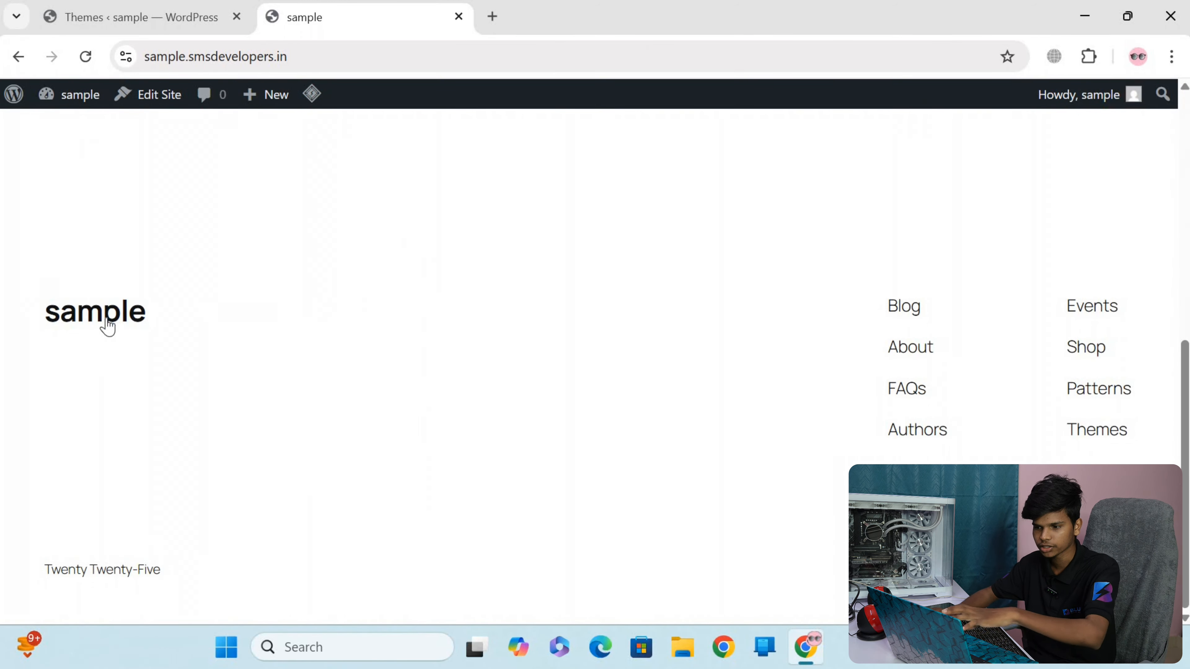
pyautogui.scroll(8, 468, 382)
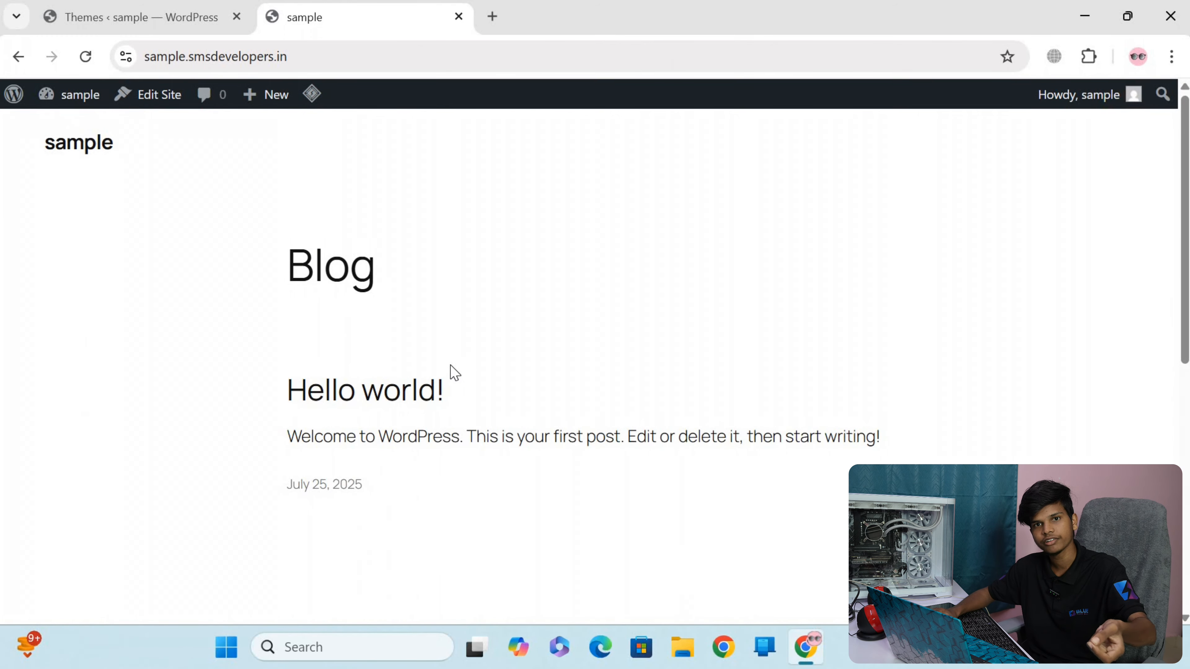
# Return to the installed themes and search the directory of new themes for "astra"
pyautogui.click(179, 23)
pyautogui.click(347, 142)
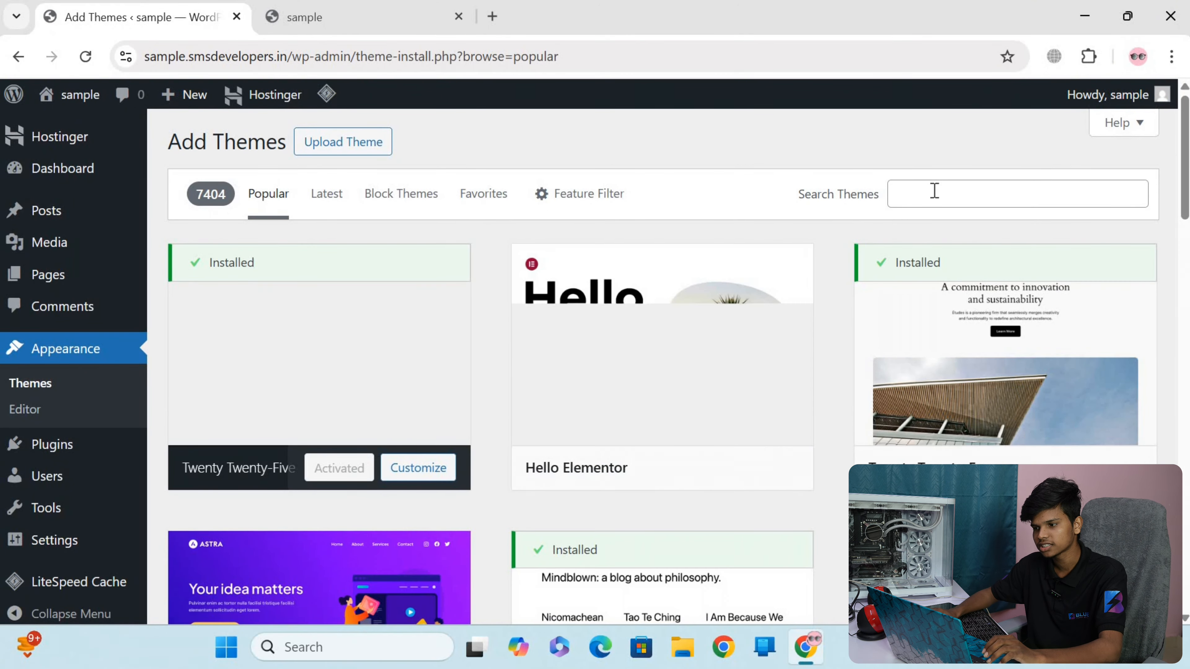
pyautogui.click(934, 190)
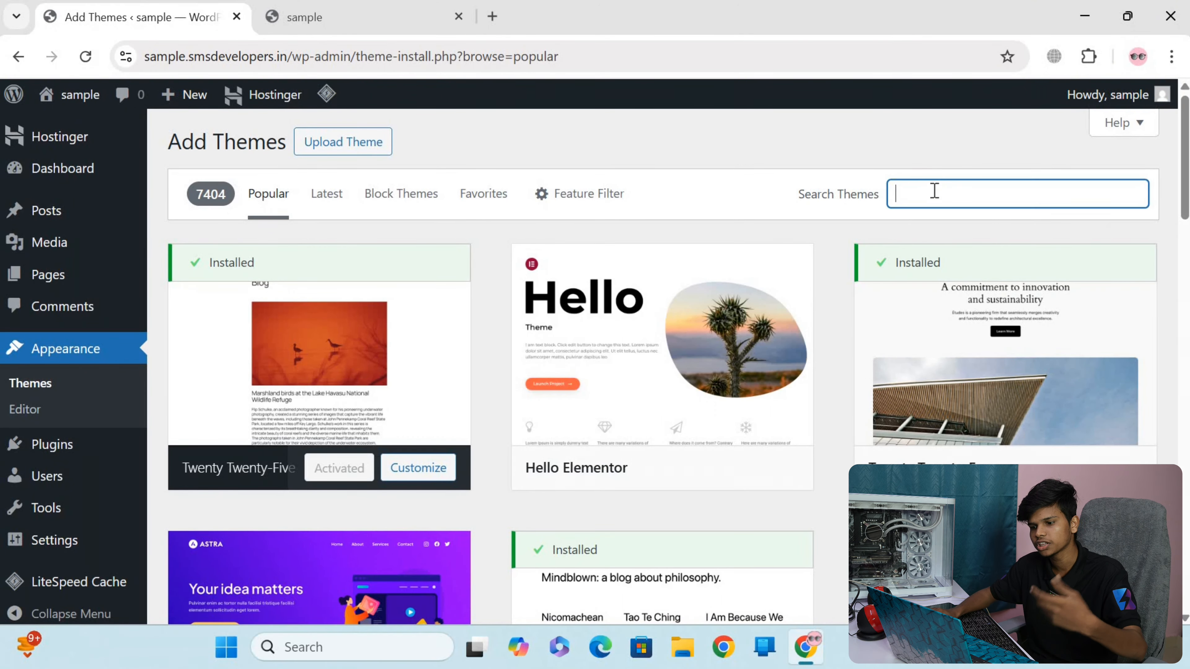
pyautogui.write('ans')
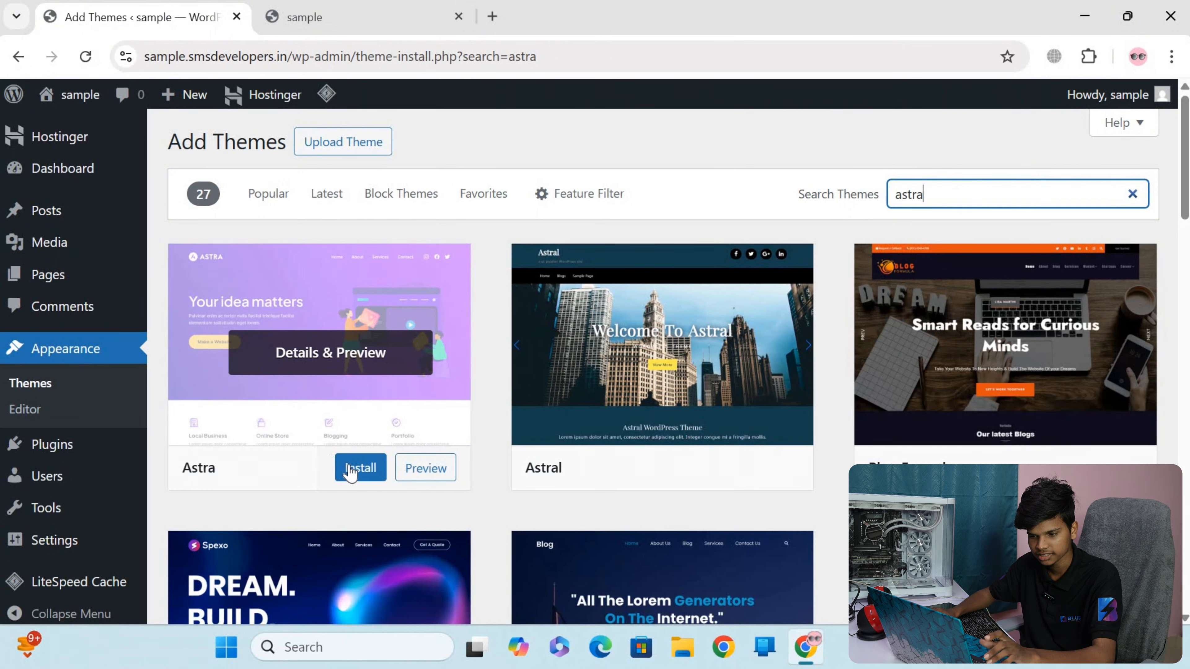
# Install the Astra theme and activate it on the site
pyautogui.click(340, 468)
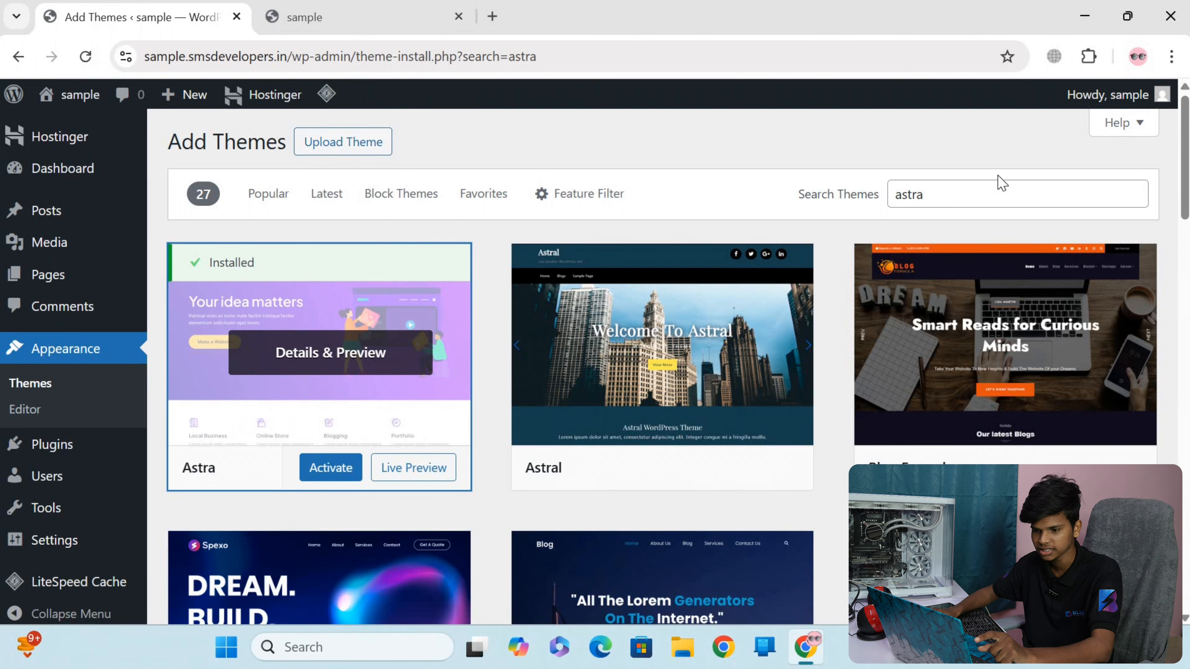
pyautogui.click(326, 469)
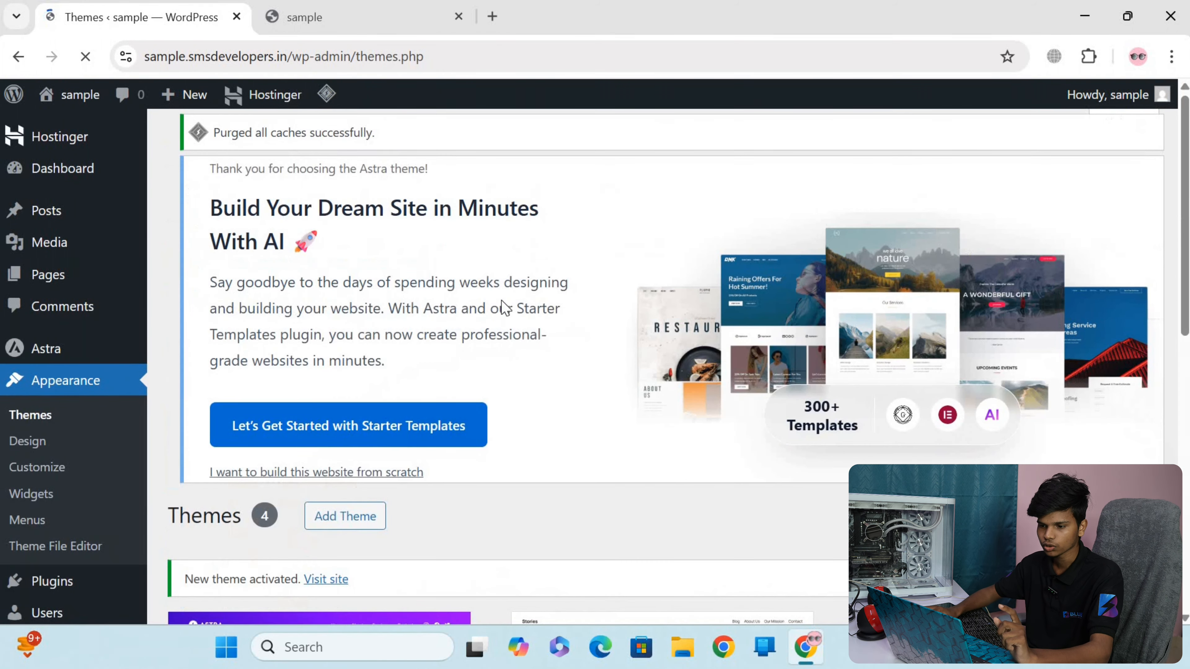
pyautogui.scroll(-5, 518, 332)
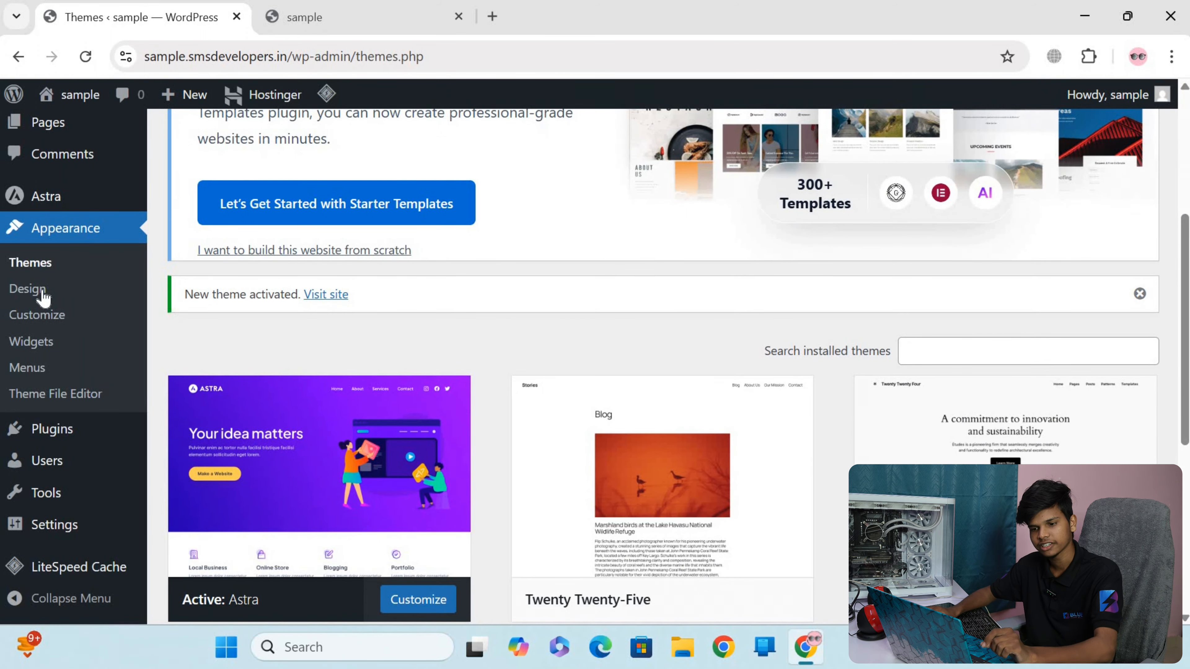
pyautogui.scroll(-5, 52, 314)
# Go to the installed plugins and open the page for adding a new plugin
pyautogui.moveTo(75, 429)
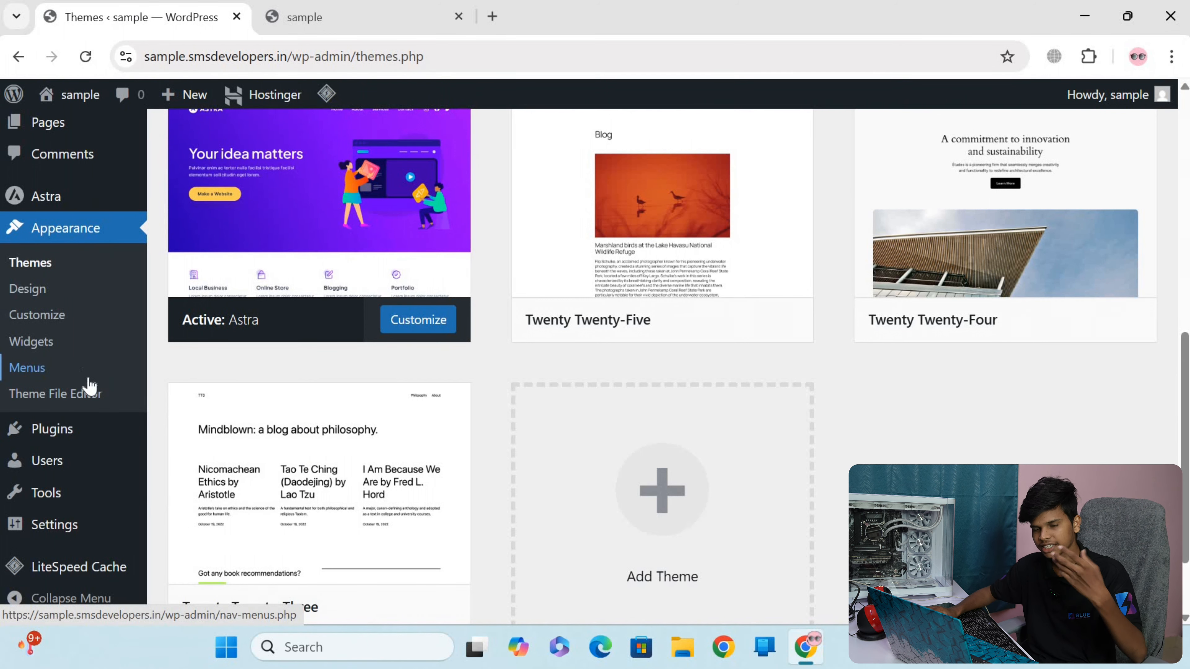
pyautogui.click(72, 430)
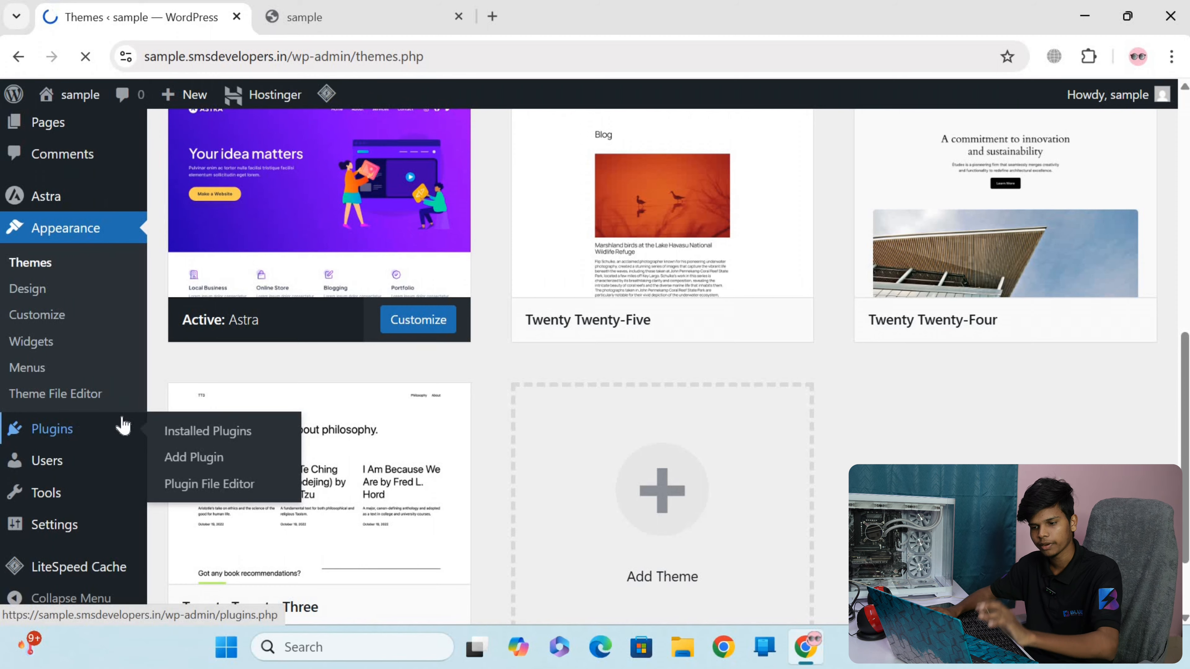
pyautogui.scroll(-2, 284, 287)
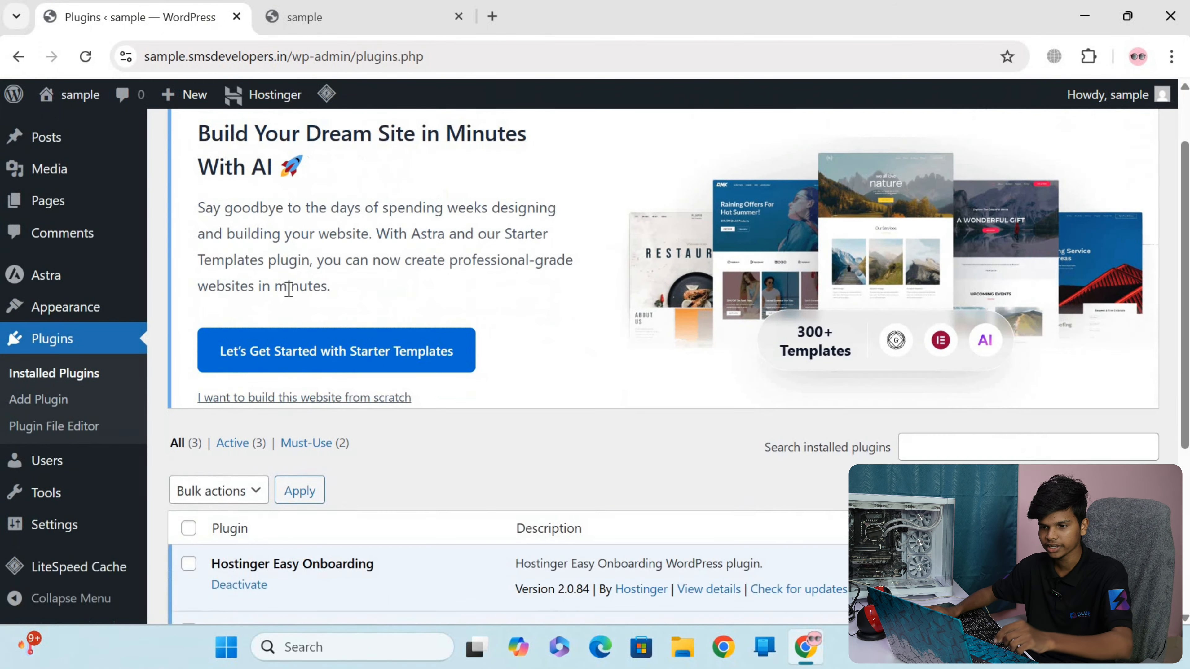
pyautogui.scroll(2, 244, 340)
pyautogui.scroll(-7, 320, 362)
pyautogui.scroll(7, 304, 347)
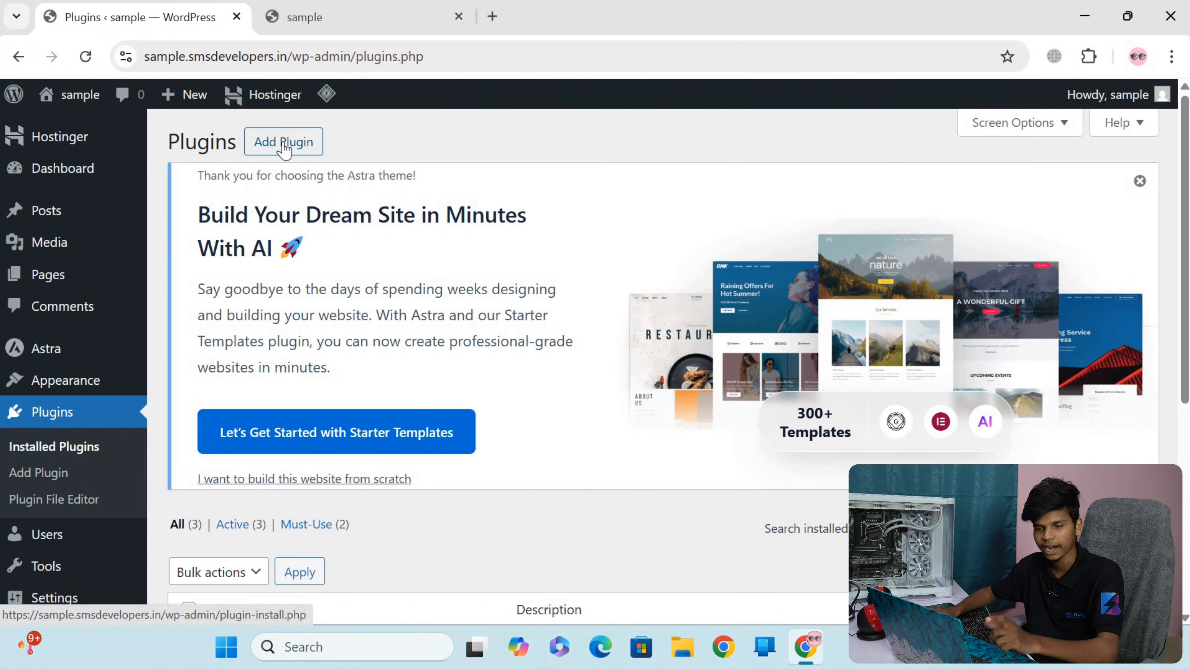
pyautogui.click(283, 145)
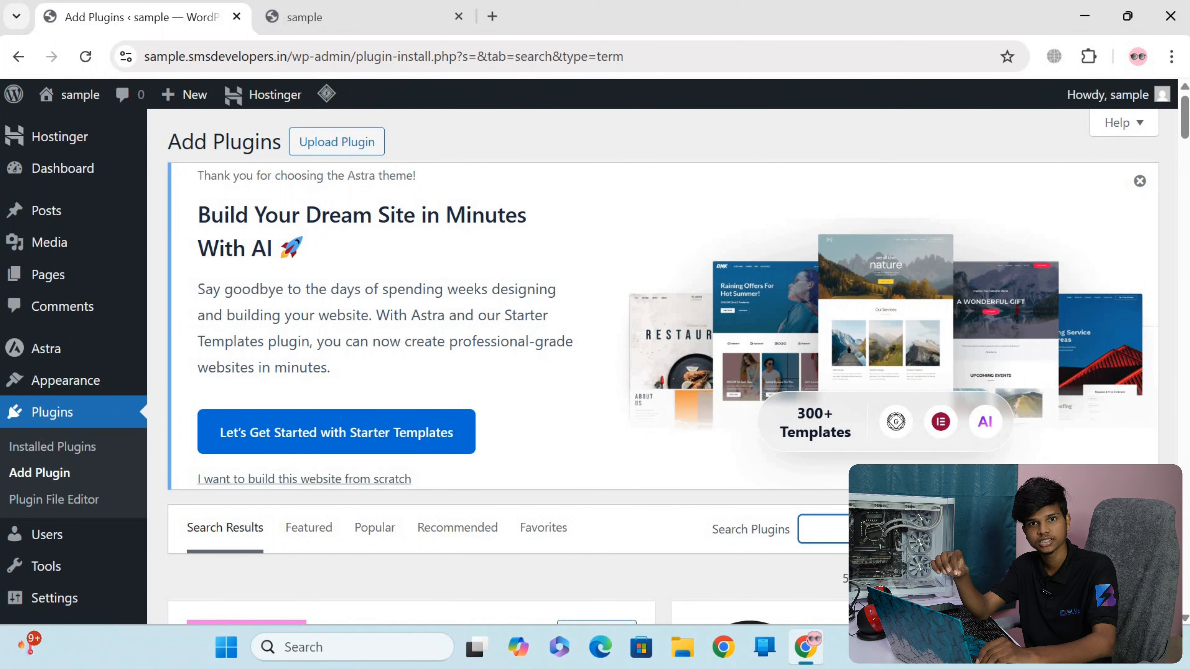
# Search the plugin directory for "starter"
pyautogui.write('s')
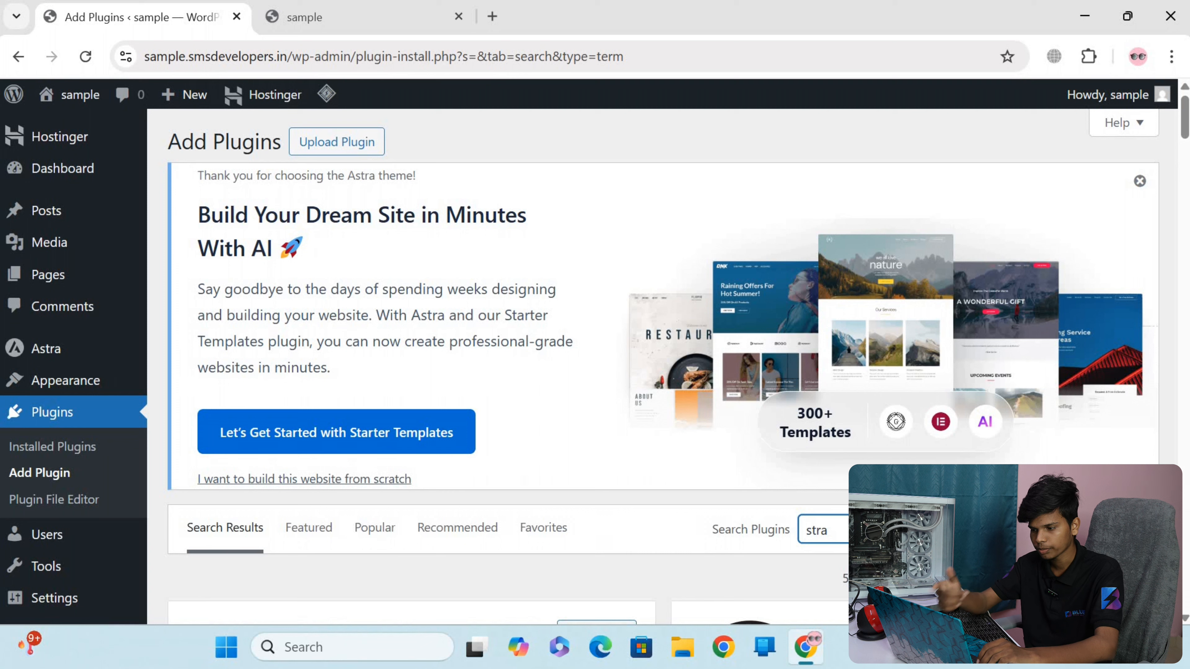
pyautogui.write('tra')
pyautogui.press('BackSpace')
pyautogui.press('BackSpace')
pyautogui.write('arter')
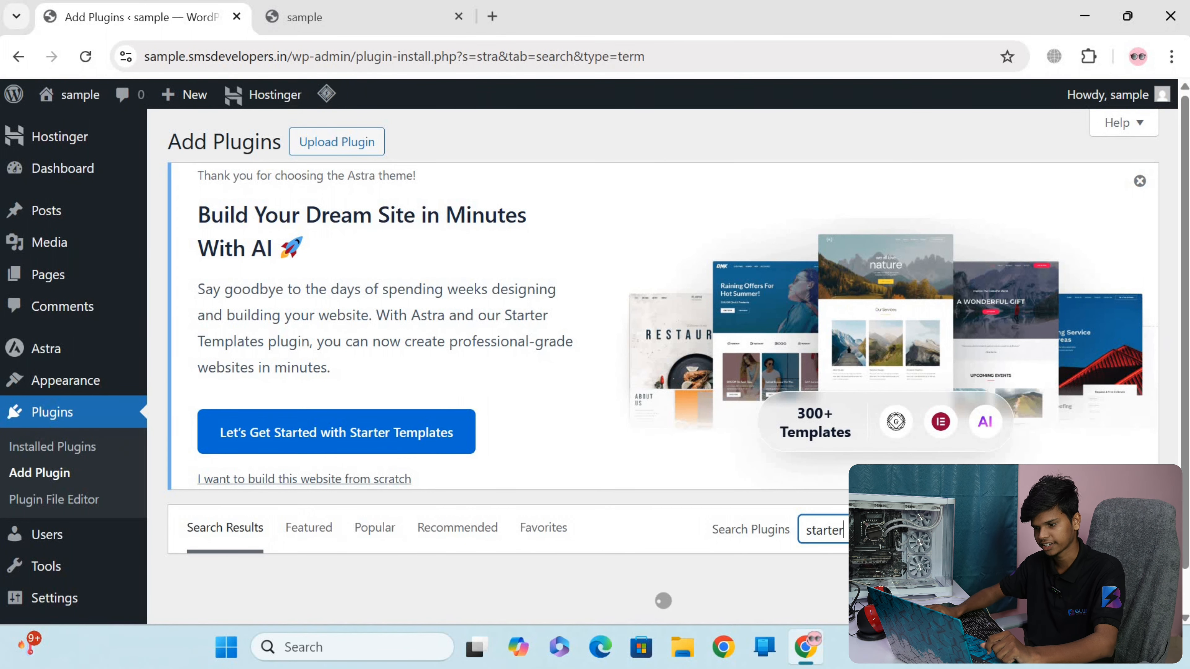
pyautogui.scroll(-5, 849, 266)
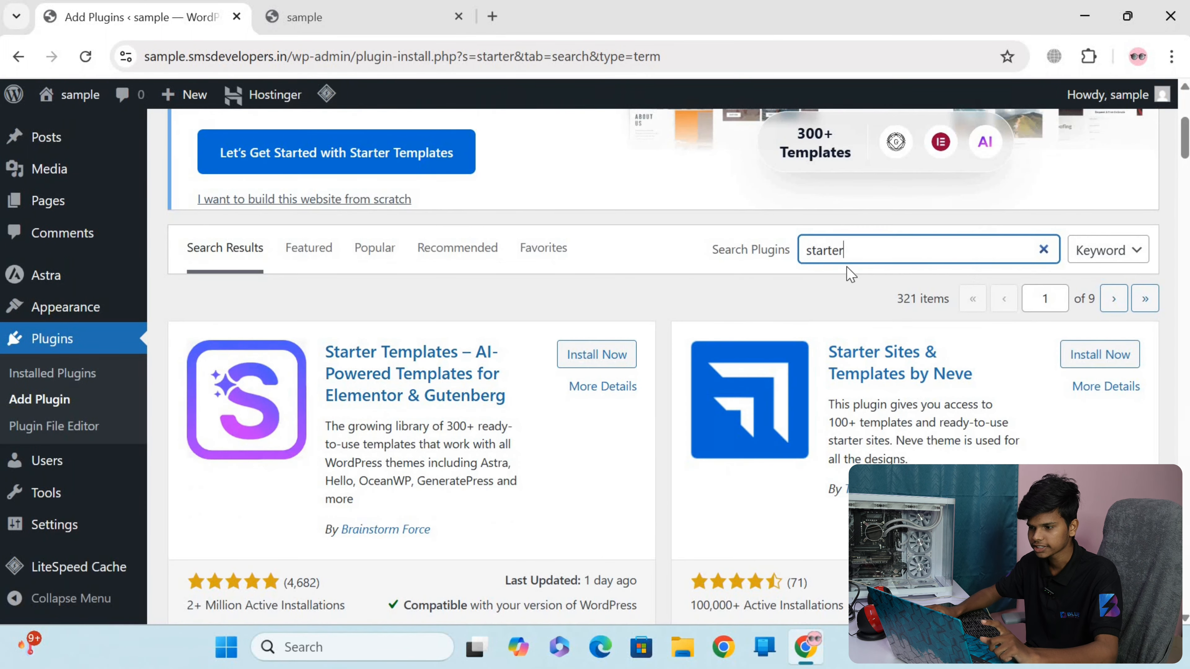
pyautogui.scroll(-4, 363, 220)
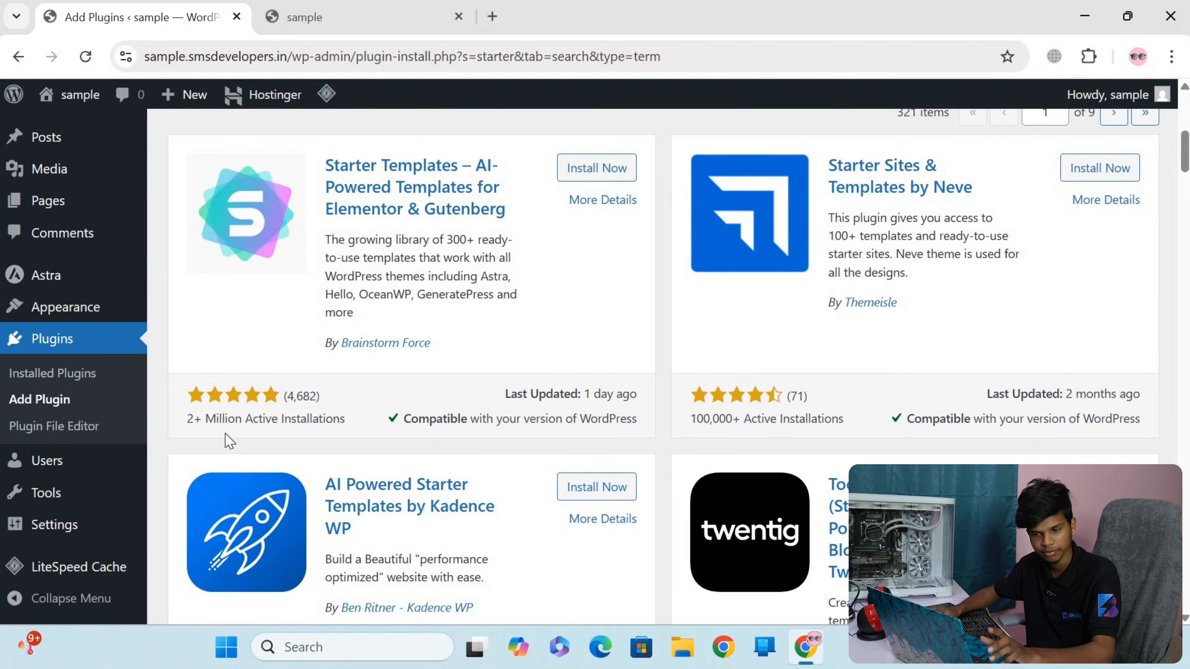
# Install and activate the Starter Templates plugin by Brainstorm Force, and open its template library
pyautogui.click(609, 170)
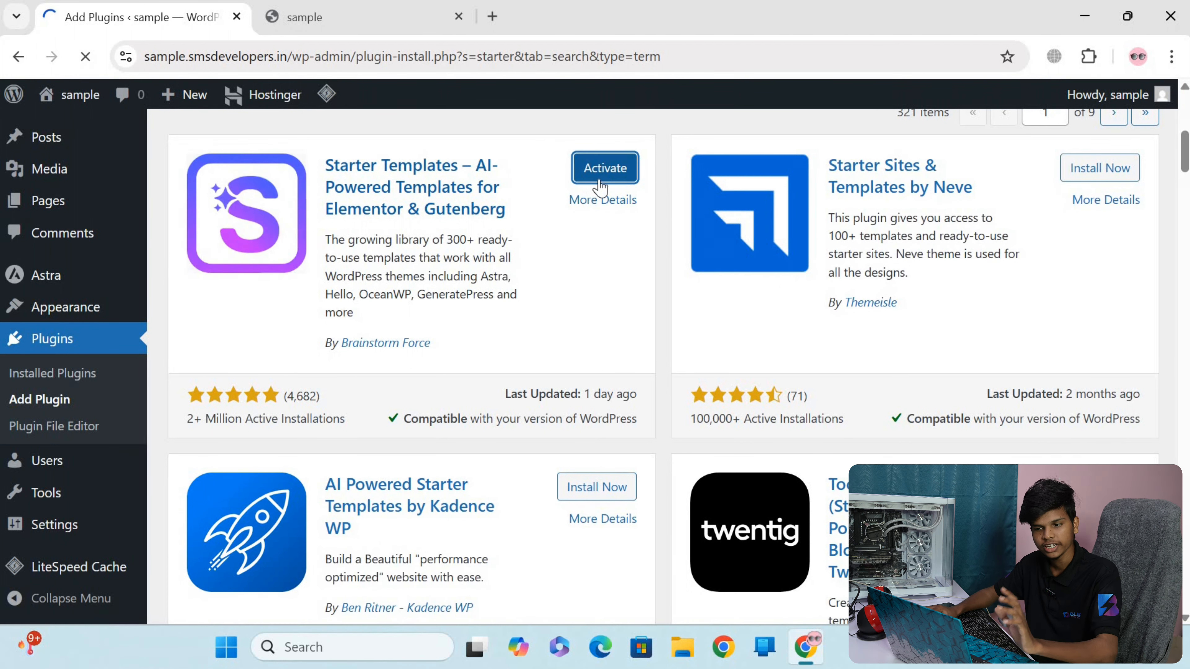
pyautogui.click(600, 181)
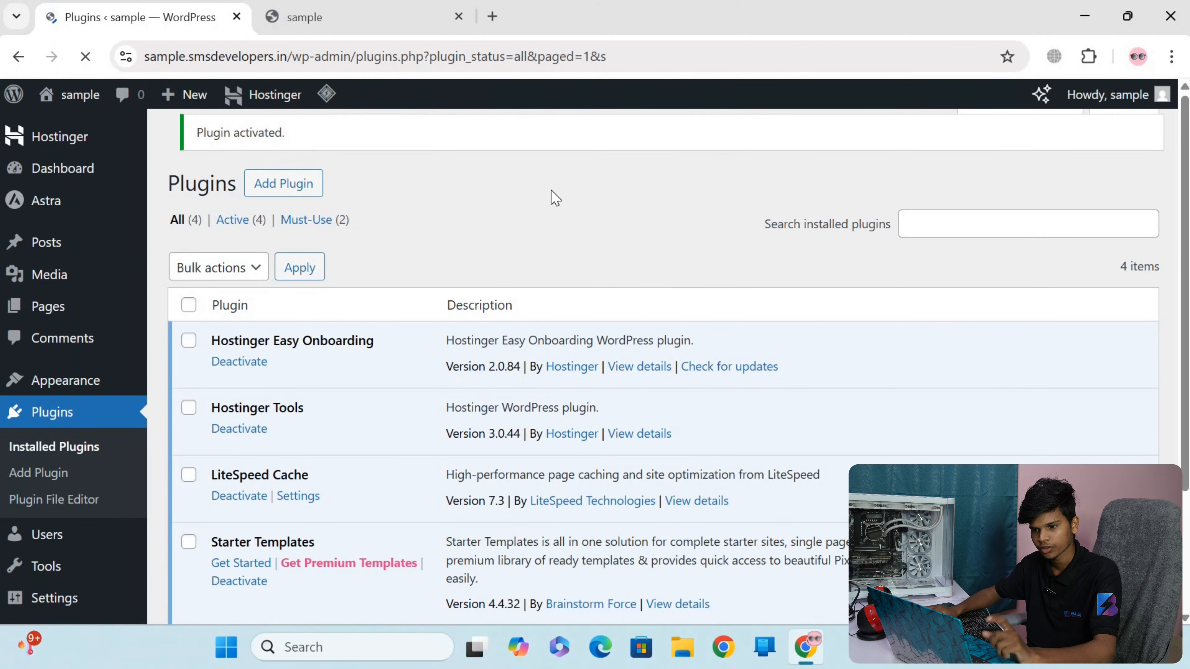
pyautogui.scroll(-4, 313, 257)
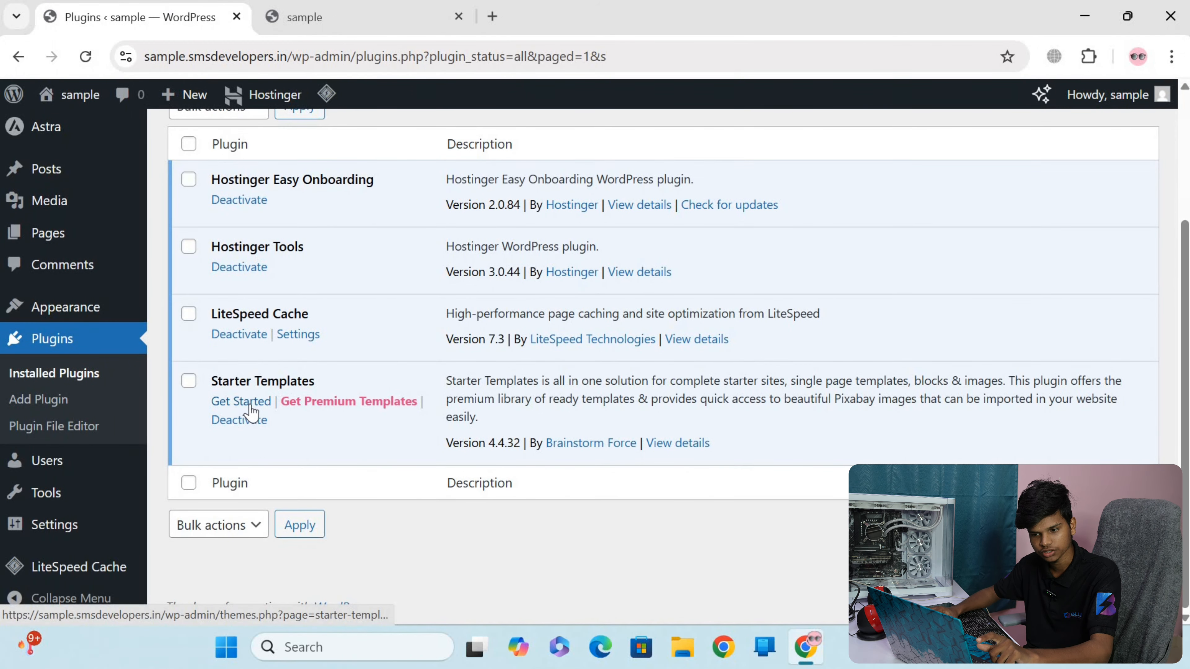
pyautogui.click(250, 405)
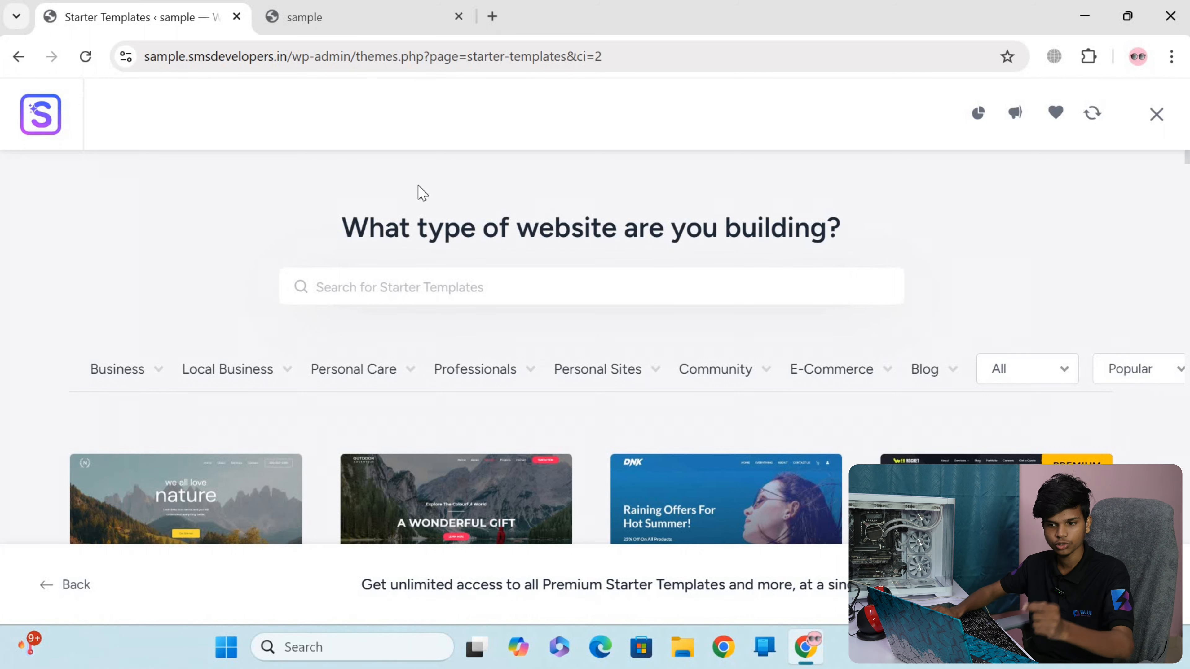
# Browse the starter template designs and examine the subcategories offered under Business, Local Business, Personal Sites, E-Commerce and Blog
pyautogui.scroll(-10, 740, 312)
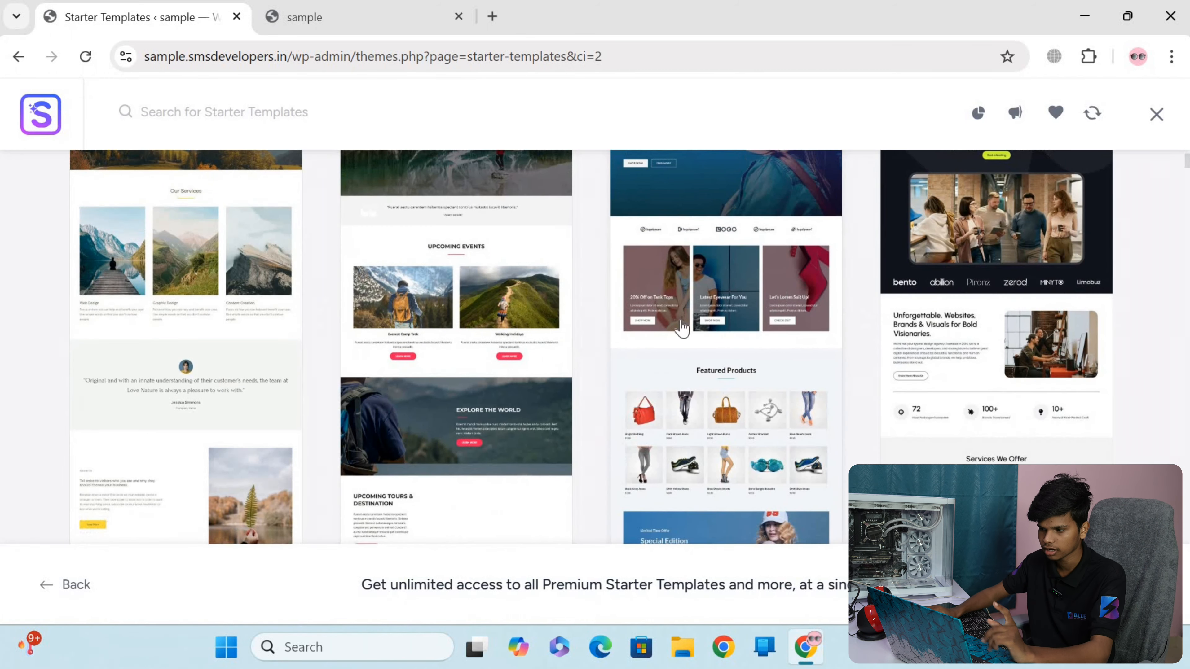
pyautogui.scroll(10, 480, 314)
pyautogui.scroll(-1, 460, 314)
pyautogui.scroll(-5, 280, 340)
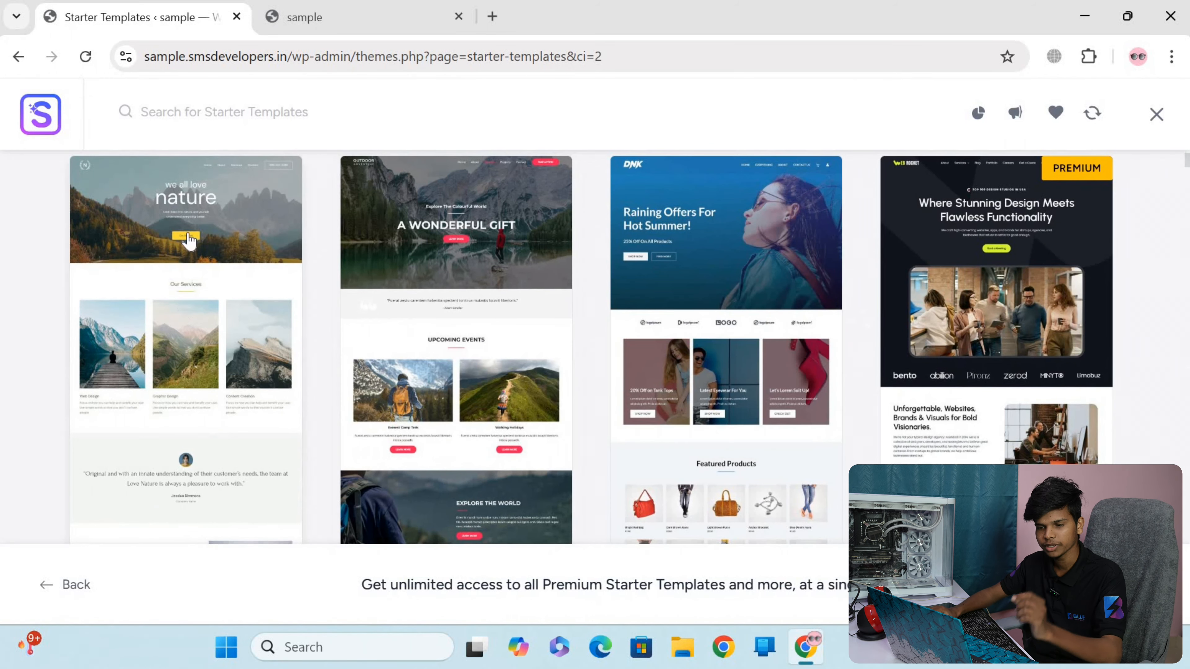
pyautogui.scroll(2, 146, 180)
pyautogui.click(146, 180)
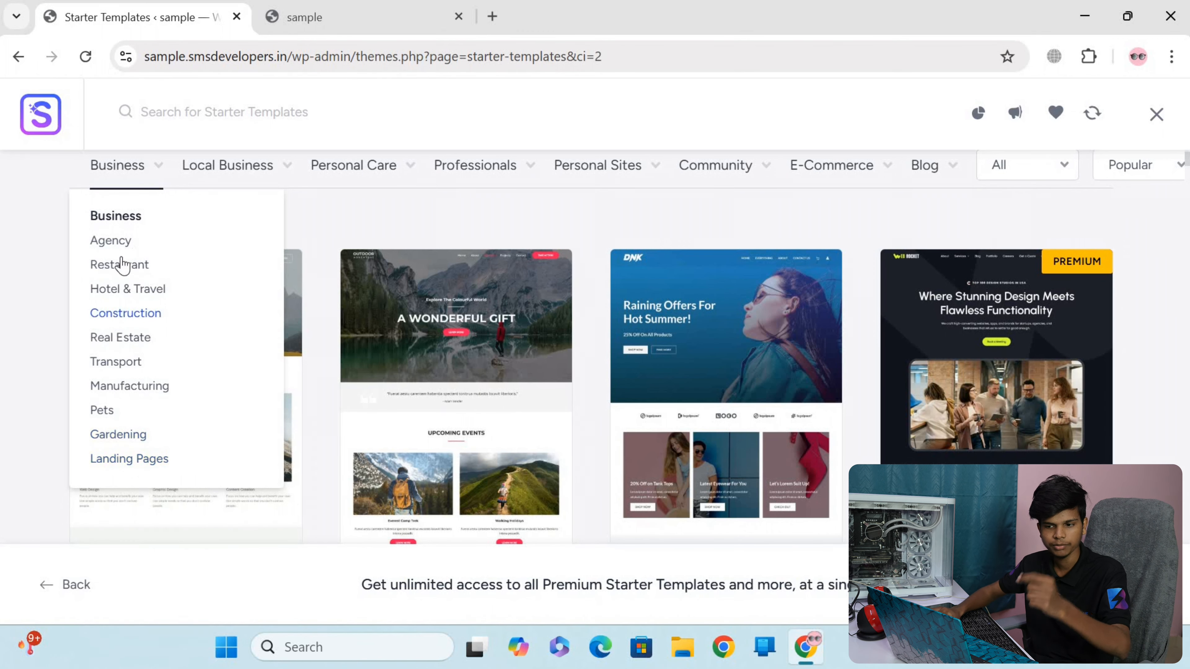
pyautogui.moveTo(251, 178)
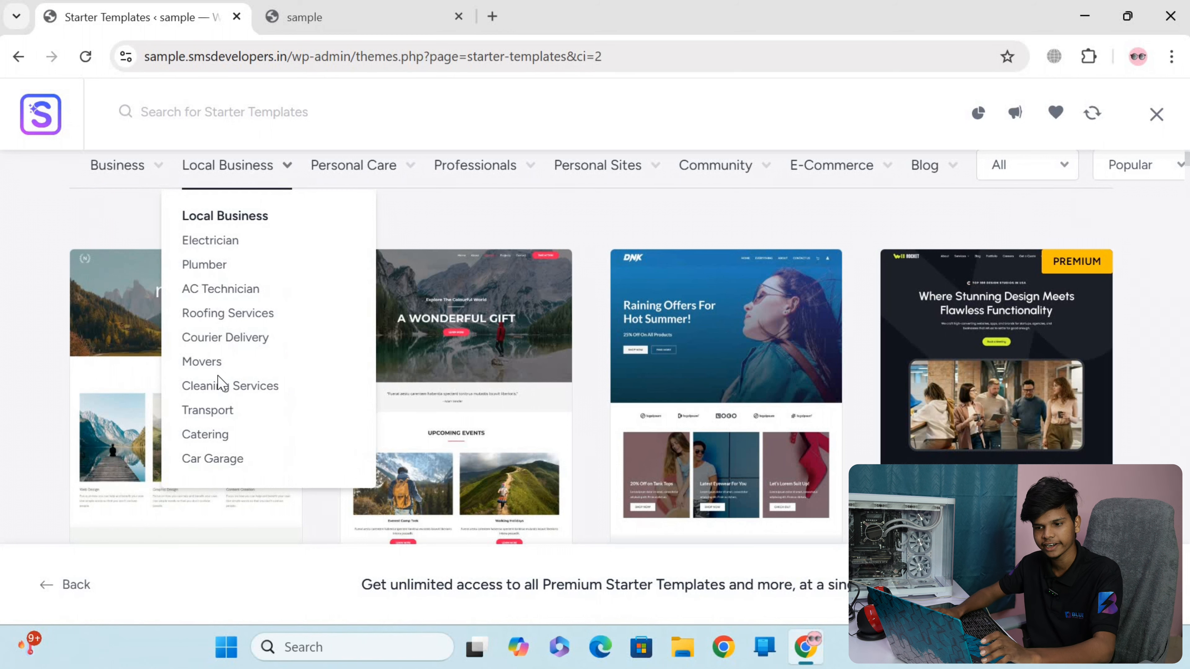
pyautogui.moveTo(382, 185)
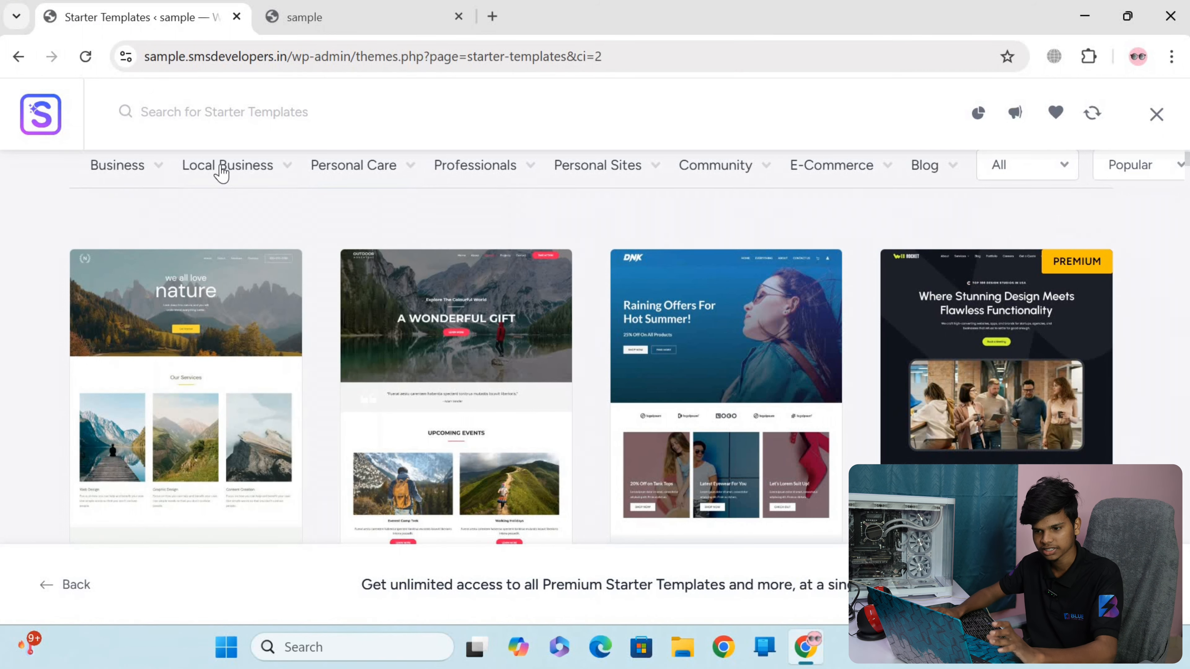
pyautogui.moveTo(499, 190)
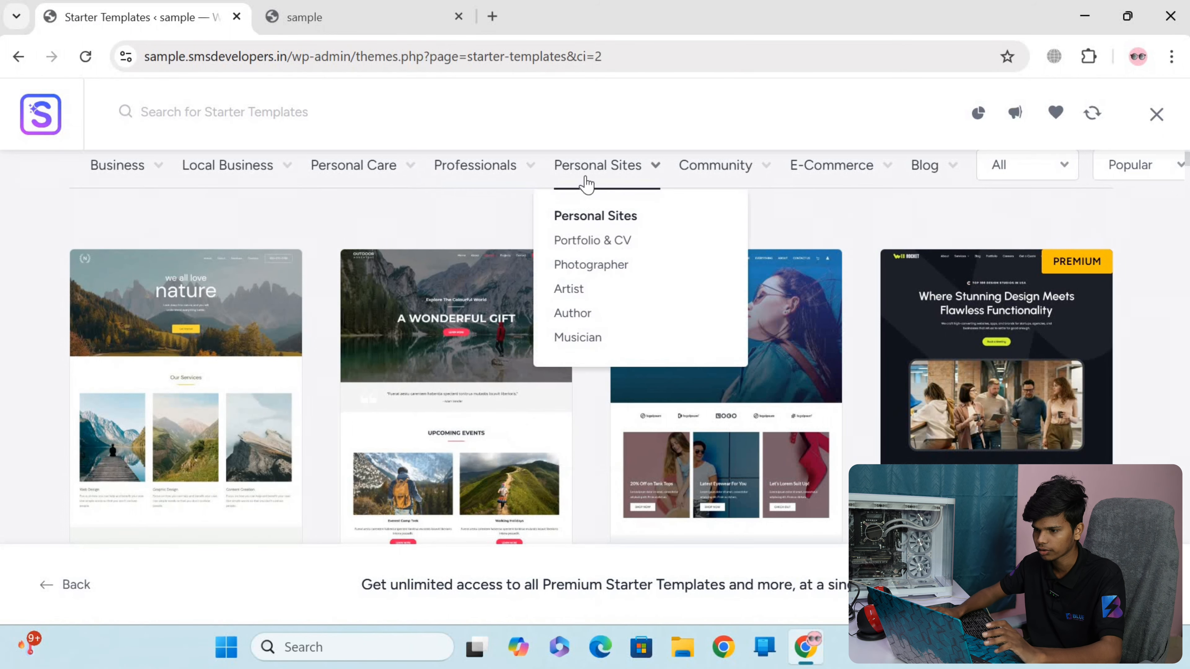
pyautogui.moveTo(817, 188)
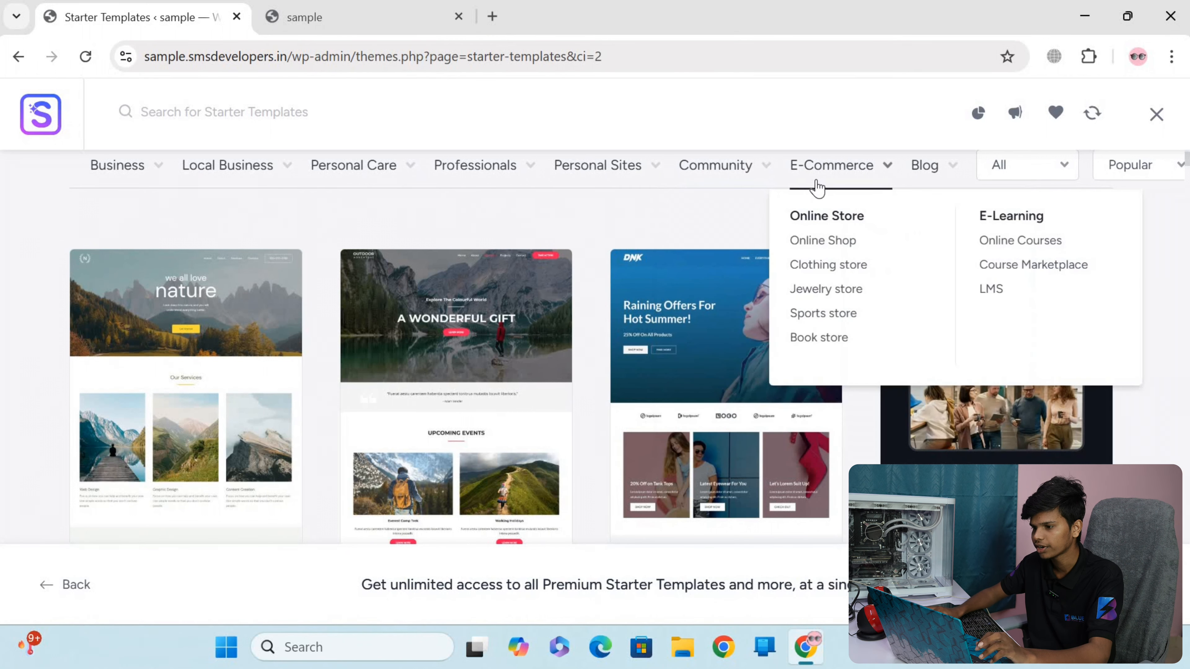
pyautogui.moveTo(921, 184)
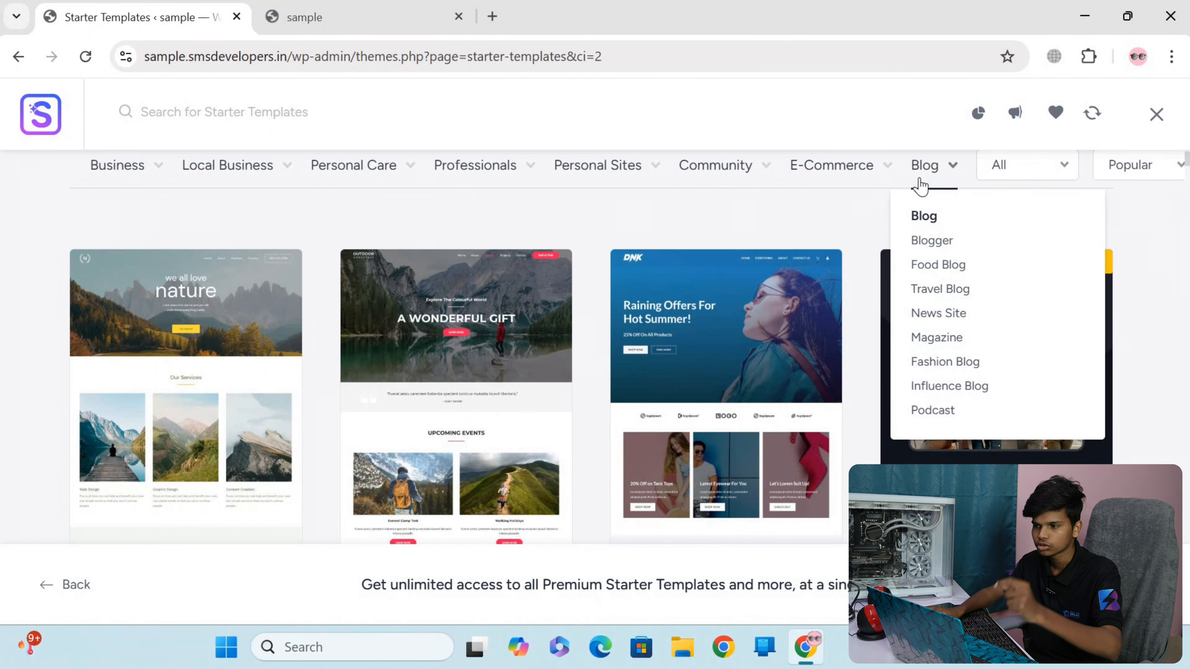
# Filter the starter templates to the Agency category under Business
pyautogui.moveTo(122, 178)
pyautogui.doubleClick(102, 242)
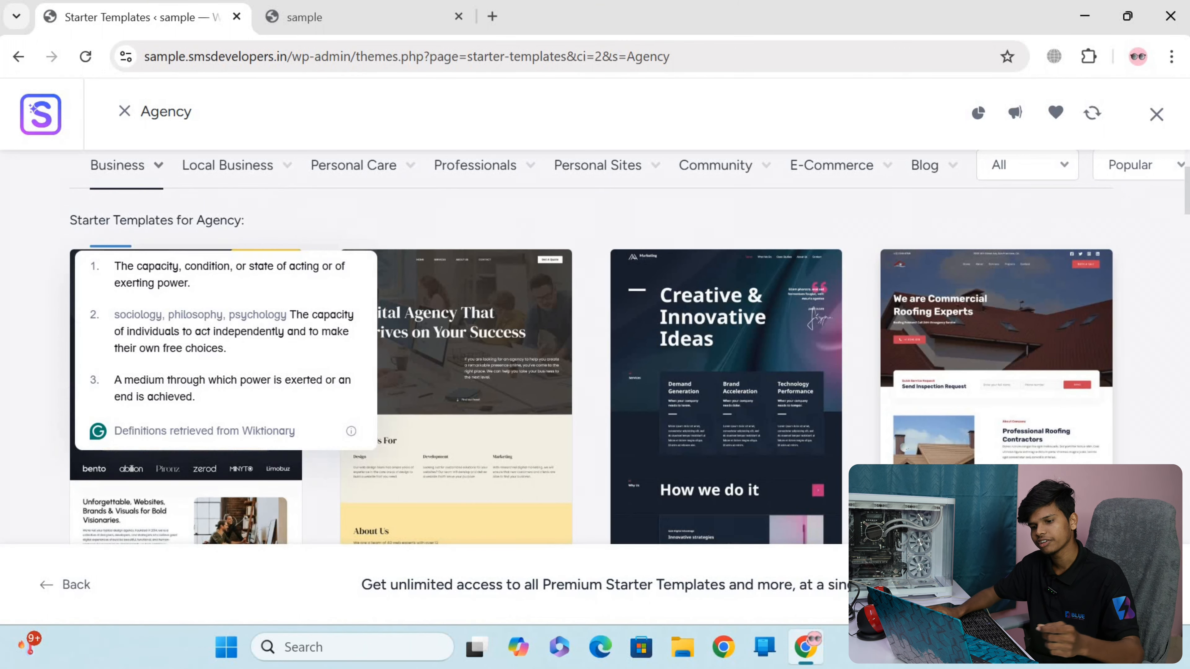
pyautogui.click(386, 211)
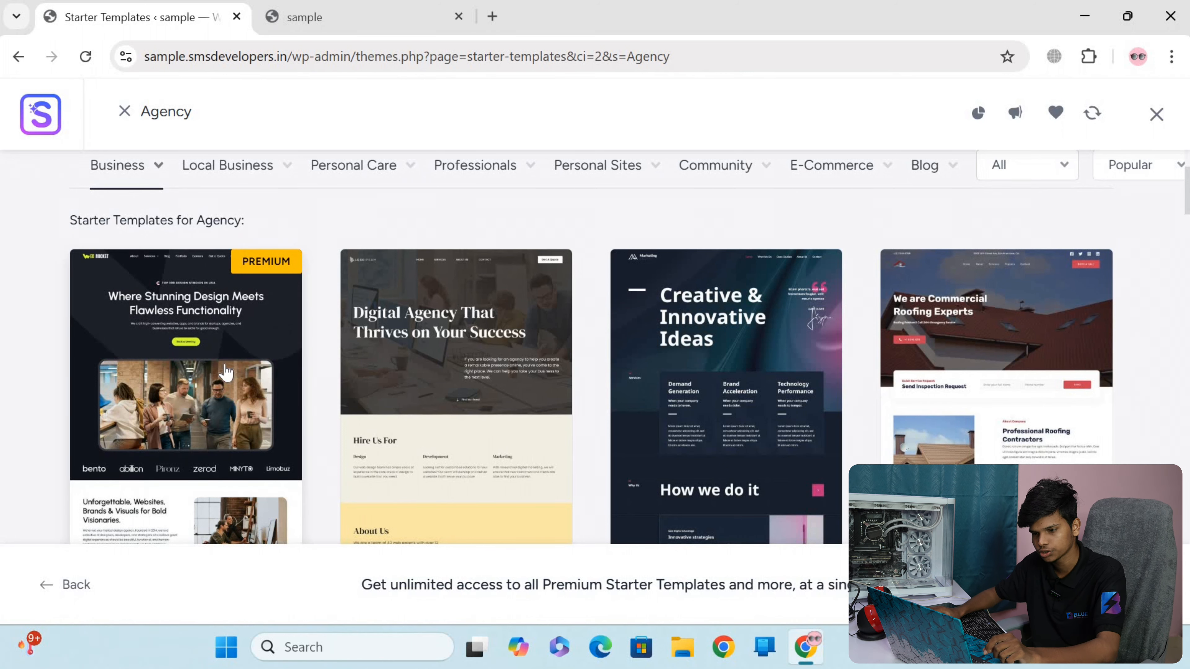
# Look over the starter template designs listed for the Agency category
pyautogui.scroll(-5, 472, 307)
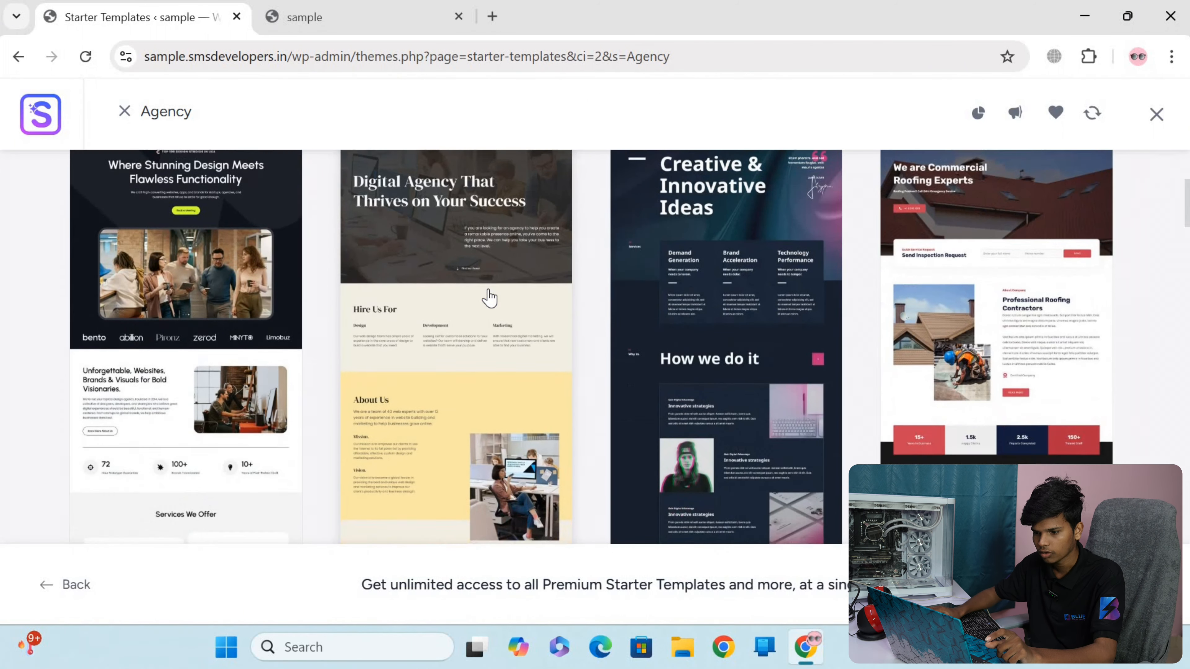
pyautogui.scroll(5, 464, 309)
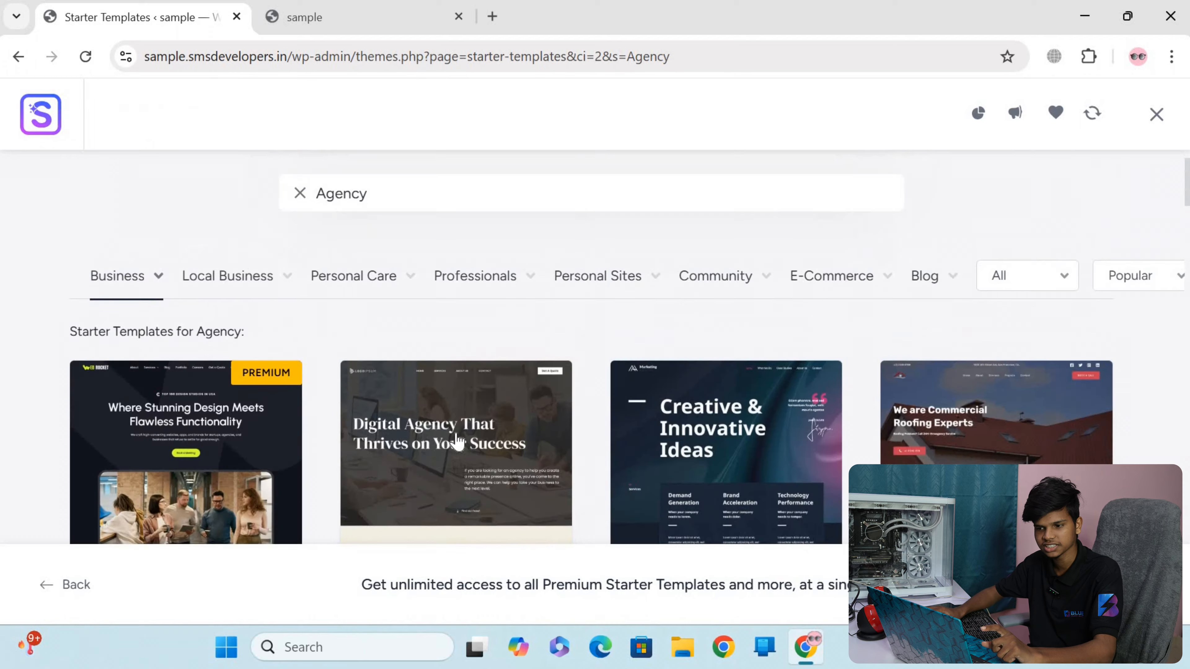
pyautogui.scroll(-5, 403, 385)
pyautogui.scroll(5, 428, 393)
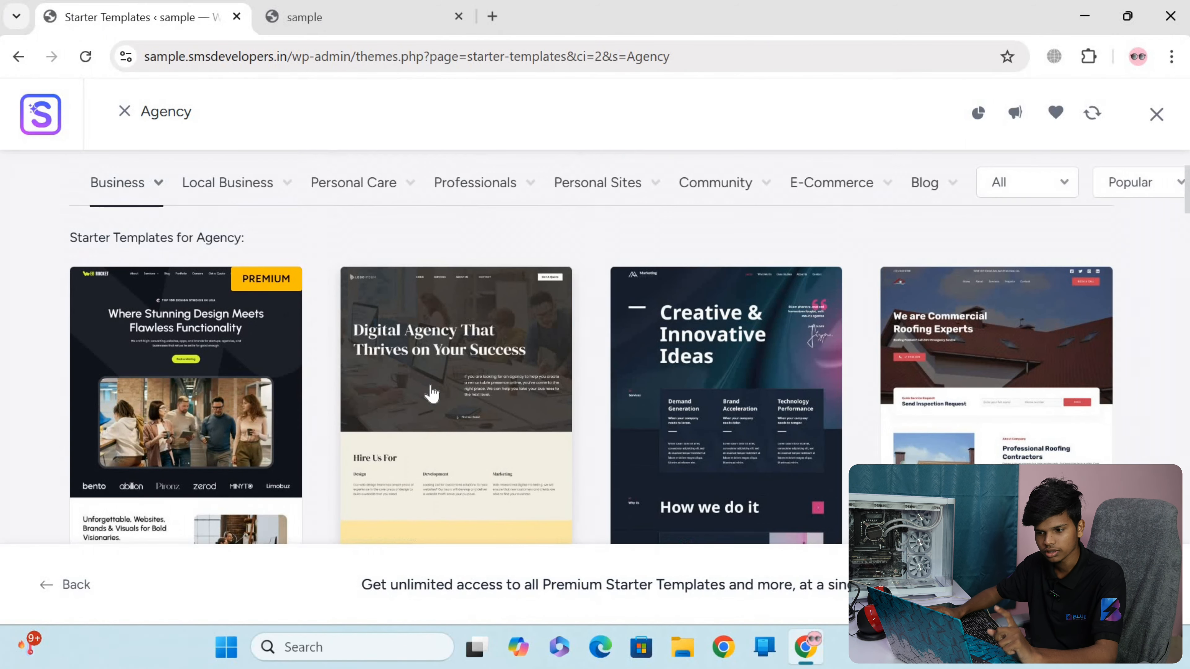
# Examine the live site's current front page and reload it to check its appearance with the Astra theme
pyautogui.click(304, 21)
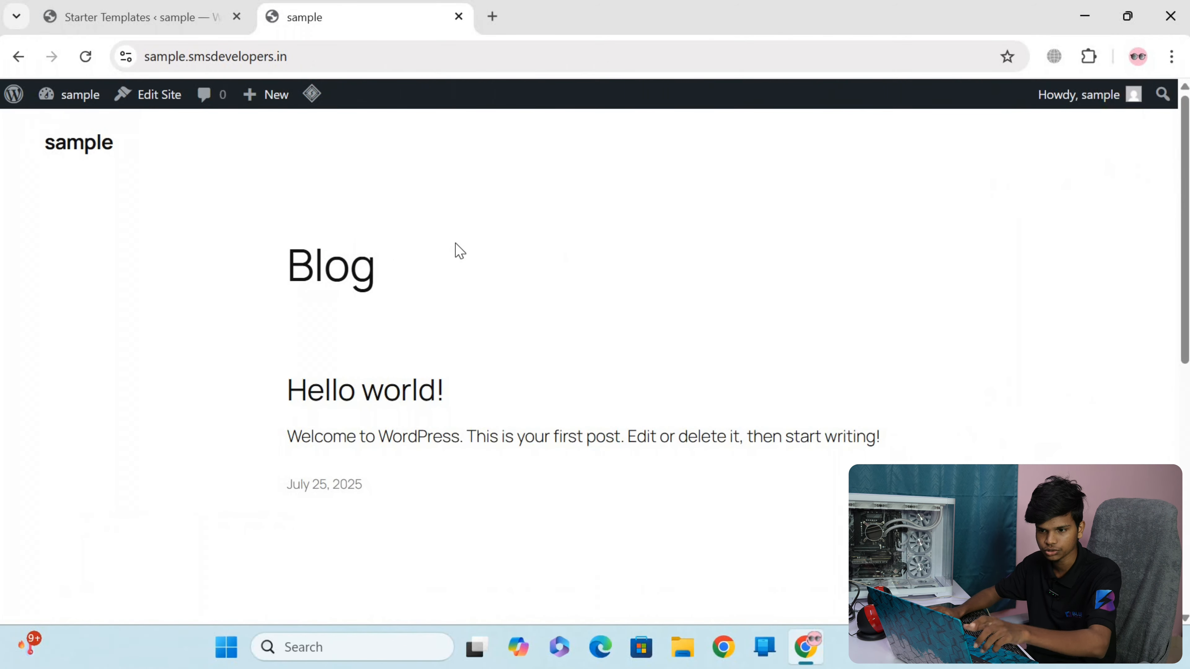
pyautogui.scroll(-2, 451, 252)
pyautogui.scroll(2, 695, 260)
pyautogui.scroll(-5, 267, 311)
pyautogui.scroll(5, 401, 303)
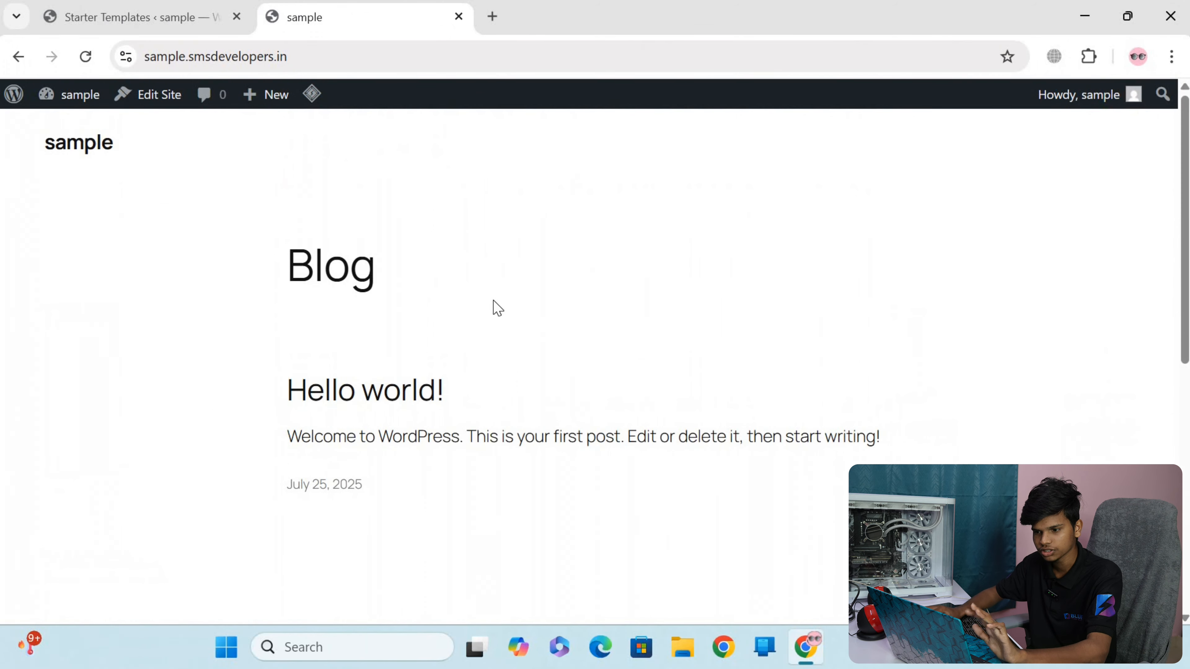
pyautogui.scroll(-5, 491, 308)
pyautogui.scroll(2, 465, 308)
pyautogui.scroll(3, 300, 283)
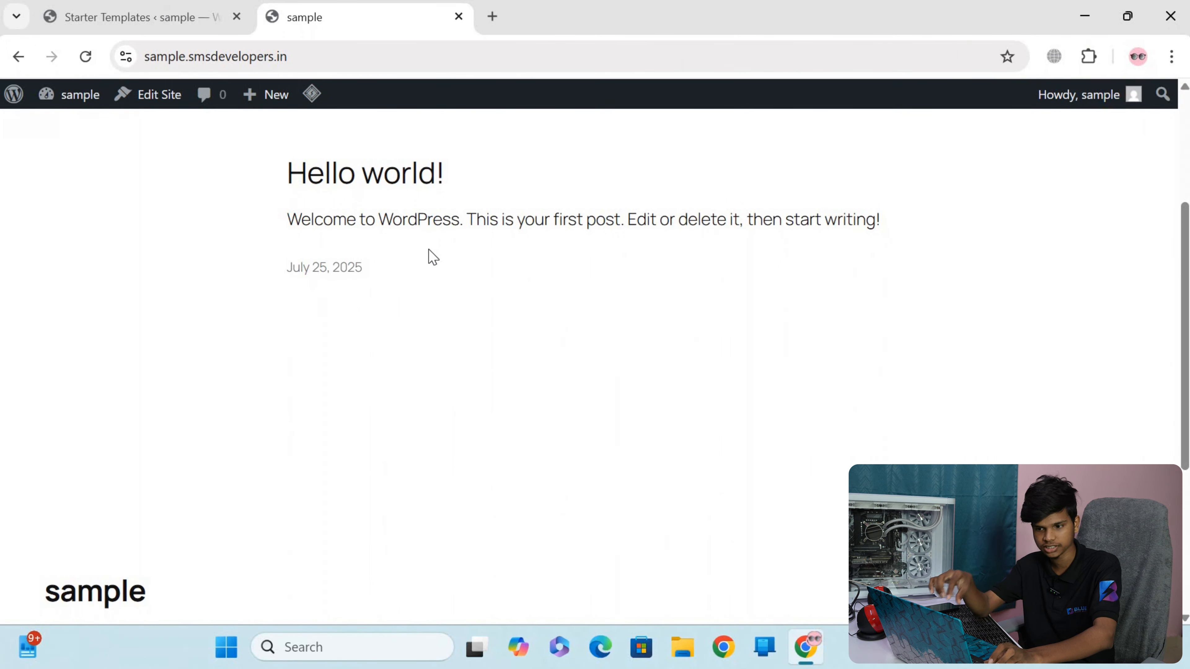
pyautogui.click(85, 67)
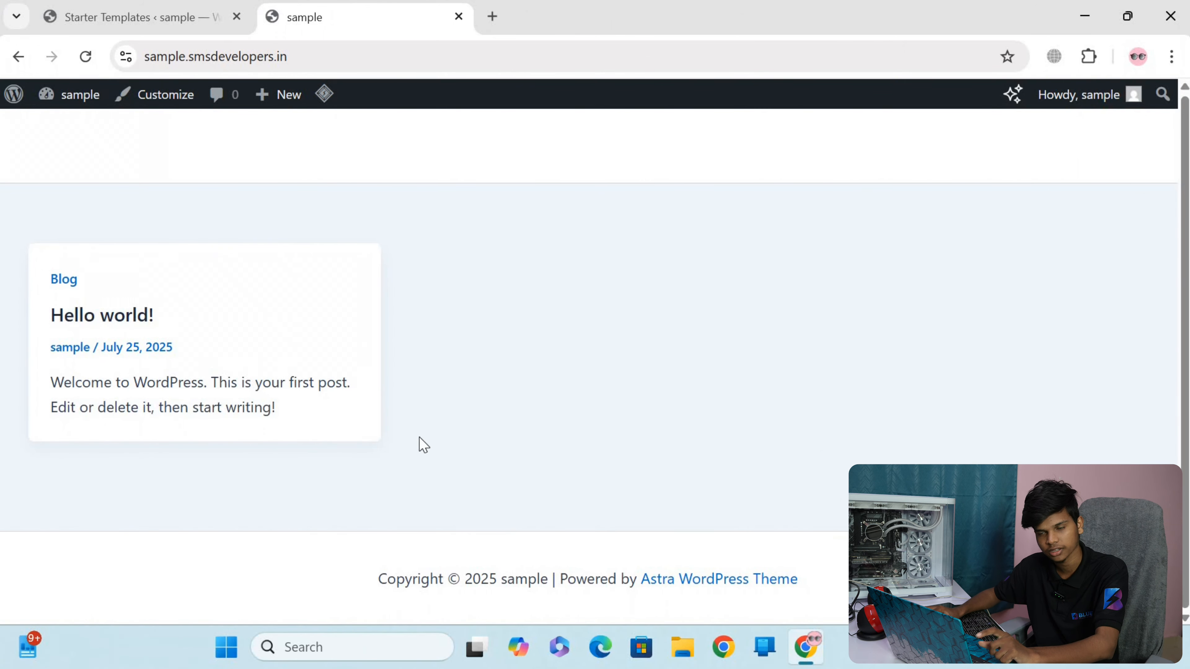
# Select the Digital Agency starter template and continue with its original font pair and color palette, without uploading a logo
pyautogui.click(175, 24)
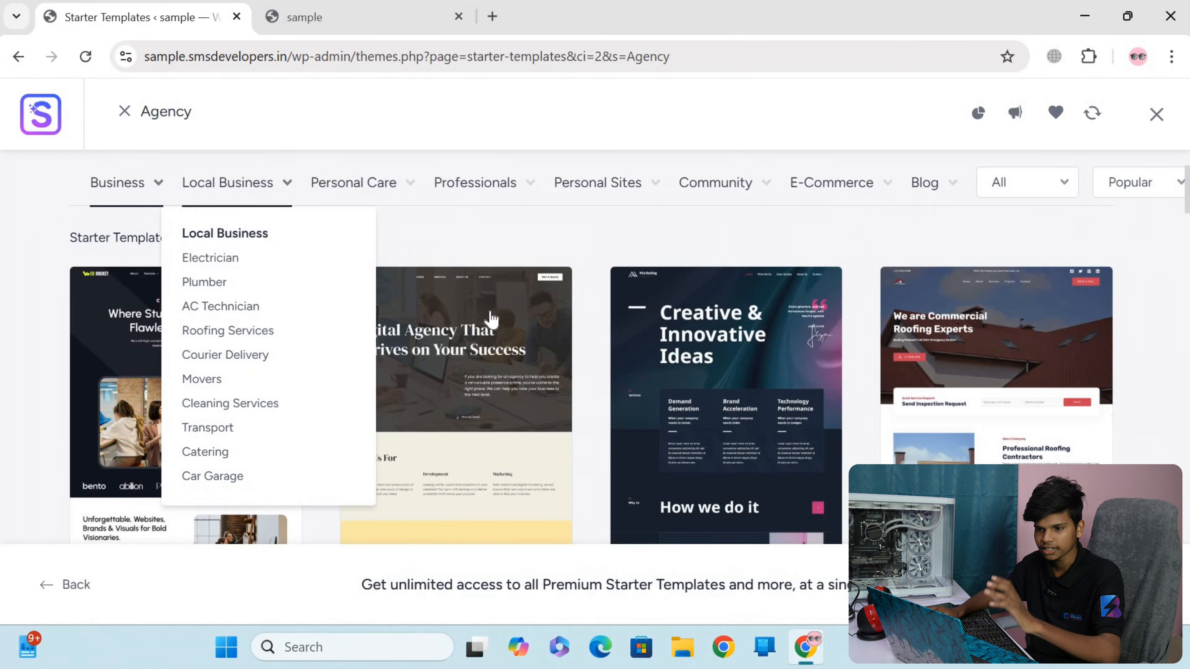
pyautogui.scroll(-3, 435, 286)
pyautogui.scroll(-5, 435, 286)
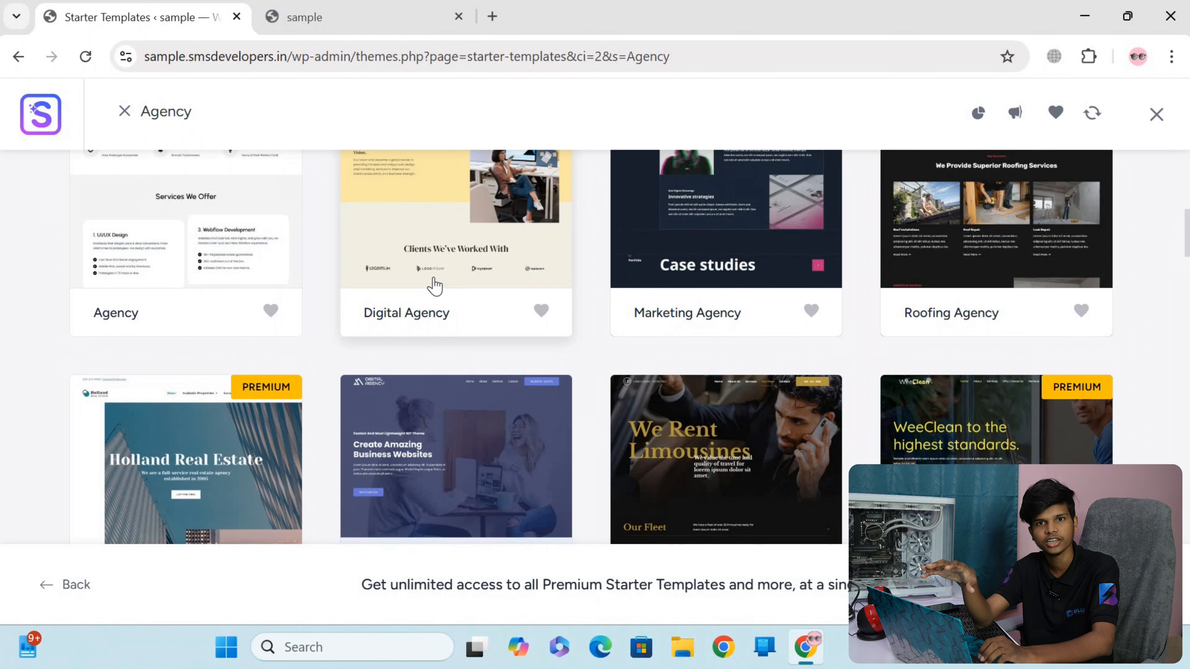
pyautogui.scroll(4, 445, 329)
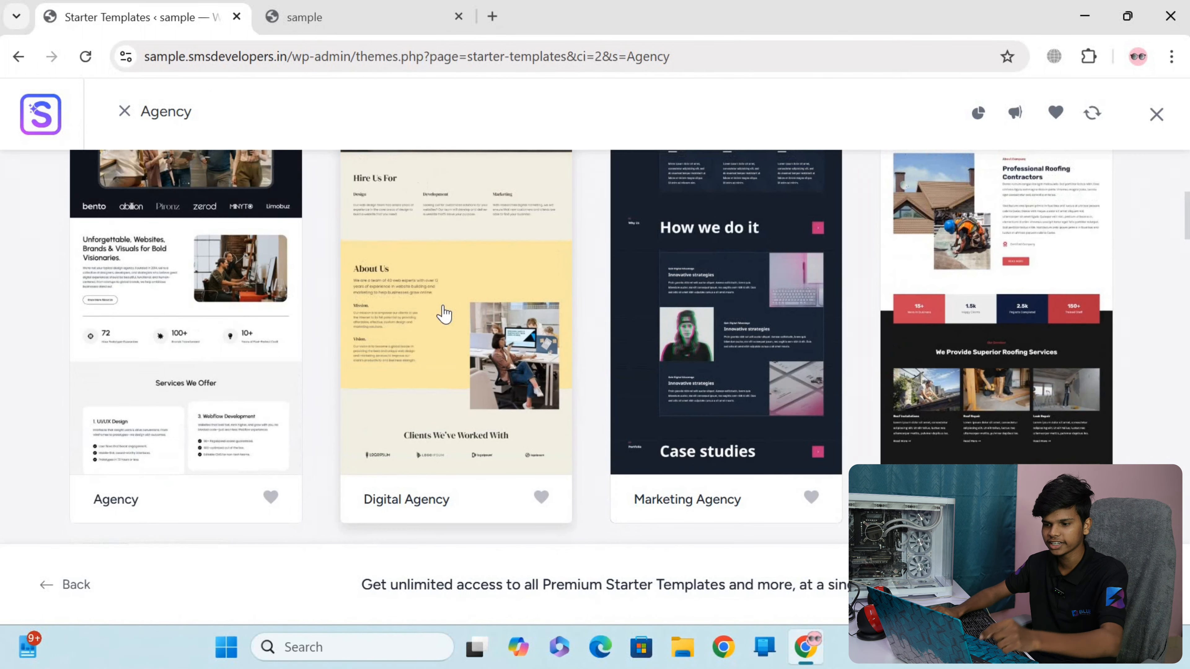
pyautogui.click(454, 282)
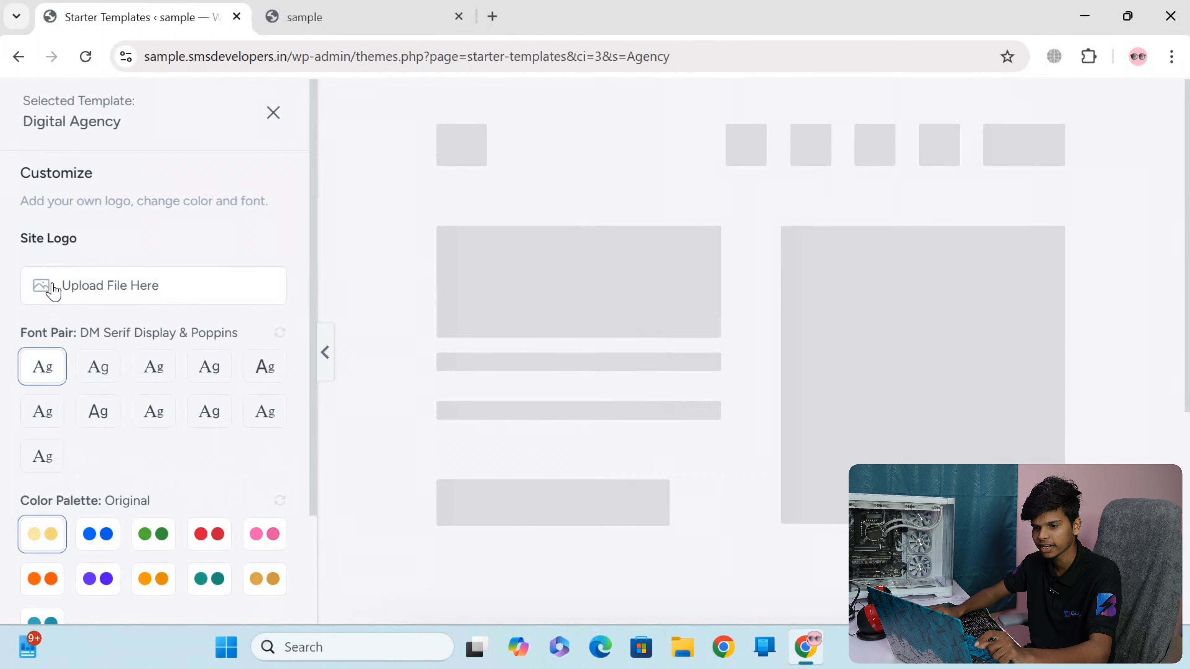
pyautogui.scroll(-3, 157, 298)
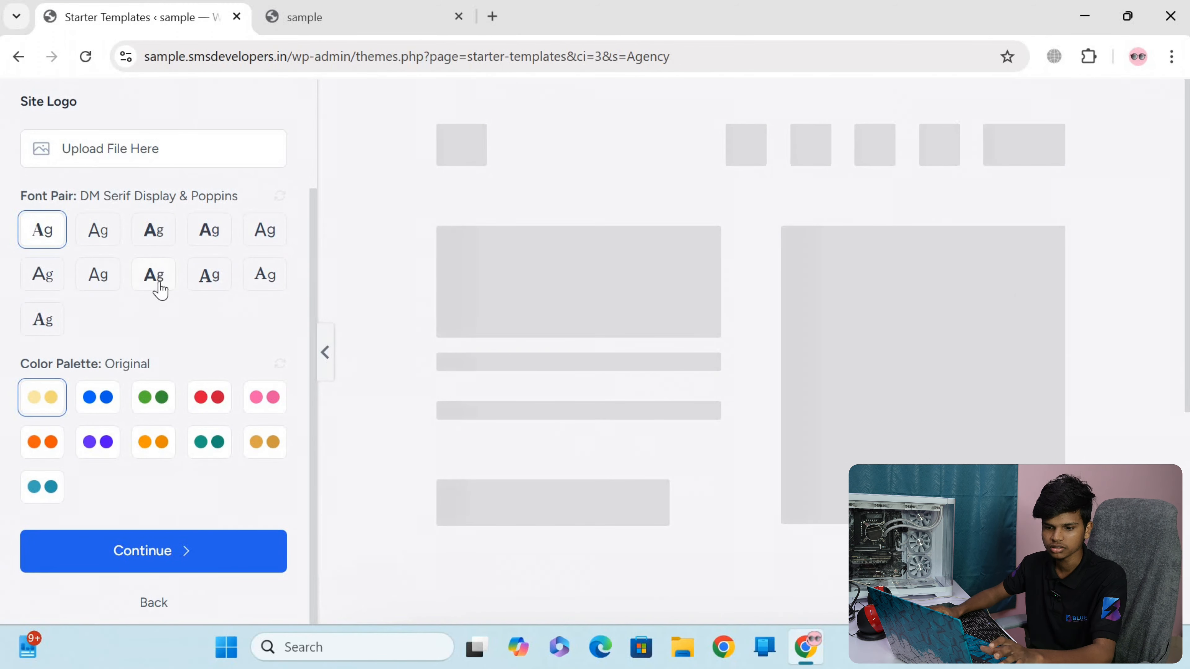
pyautogui.click(135, 553)
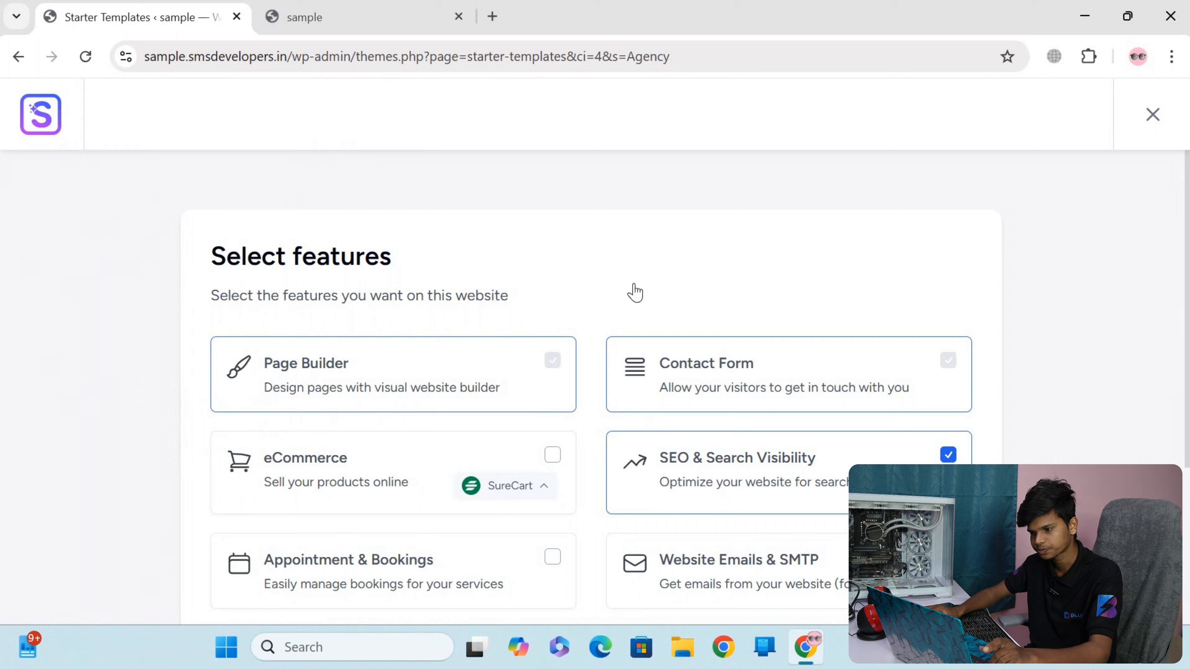
# Review the optional website features offered for the template and skip the feature selection
pyautogui.scroll(-4, 635, 293)
pyautogui.scroll(-1, 609, 323)
pyautogui.scroll(1, 586, 308)
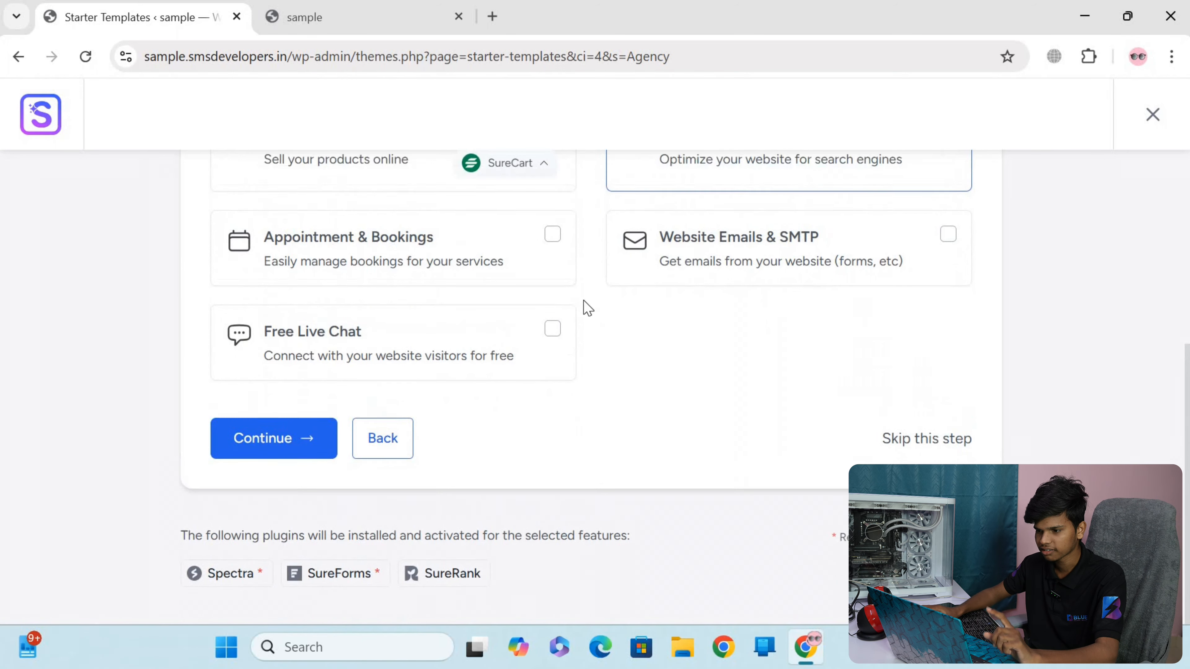
pyautogui.scroll(5, 588, 308)
pyautogui.scroll(-5, 892, 286)
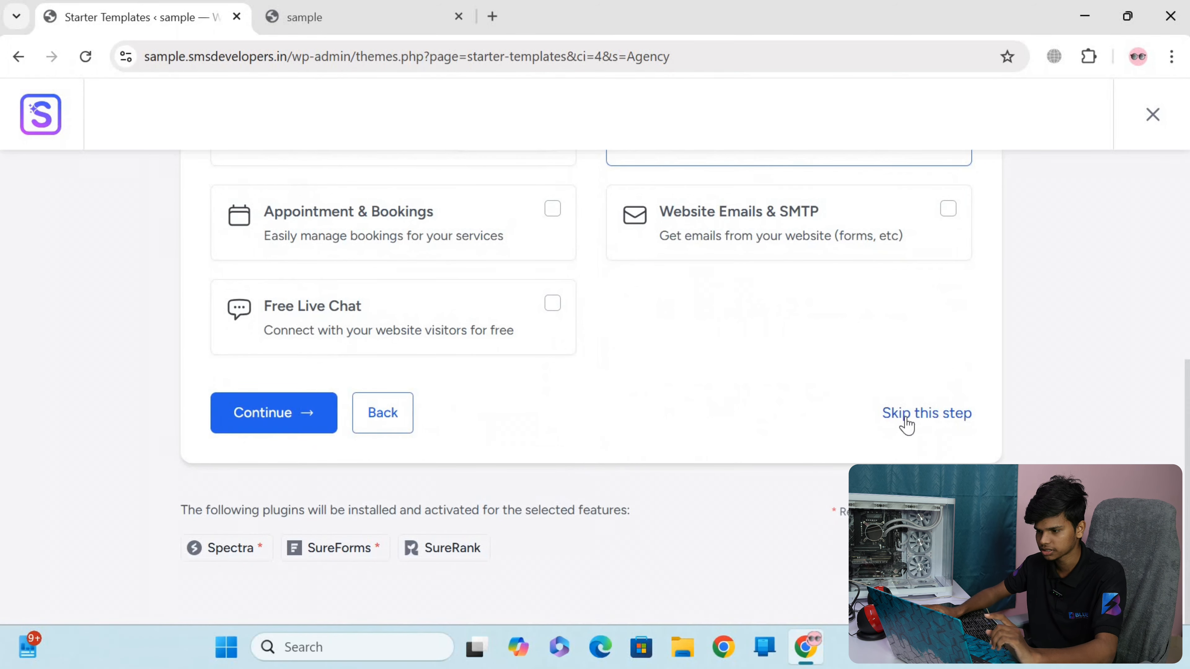
pyautogui.click(895, 422)
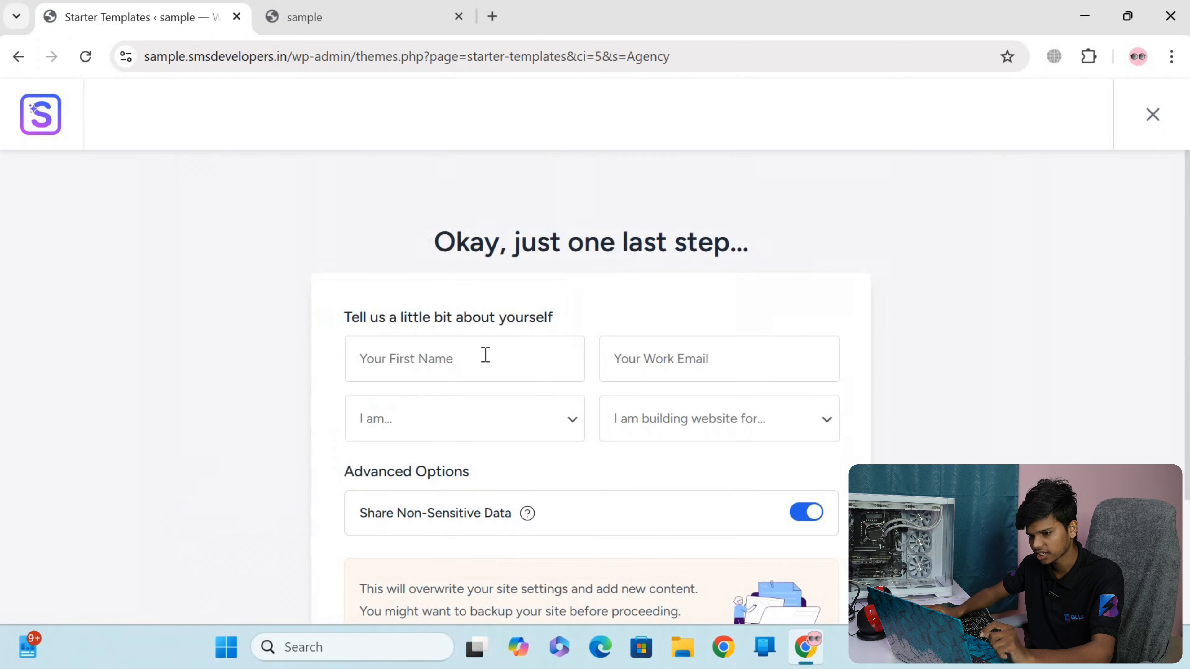
# Accept the site overwrite notice and submit the form to build the website, leaving the personal details blank
pyautogui.scroll(-5, 444, 365)
pyautogui.scroll(5, 537, 347)
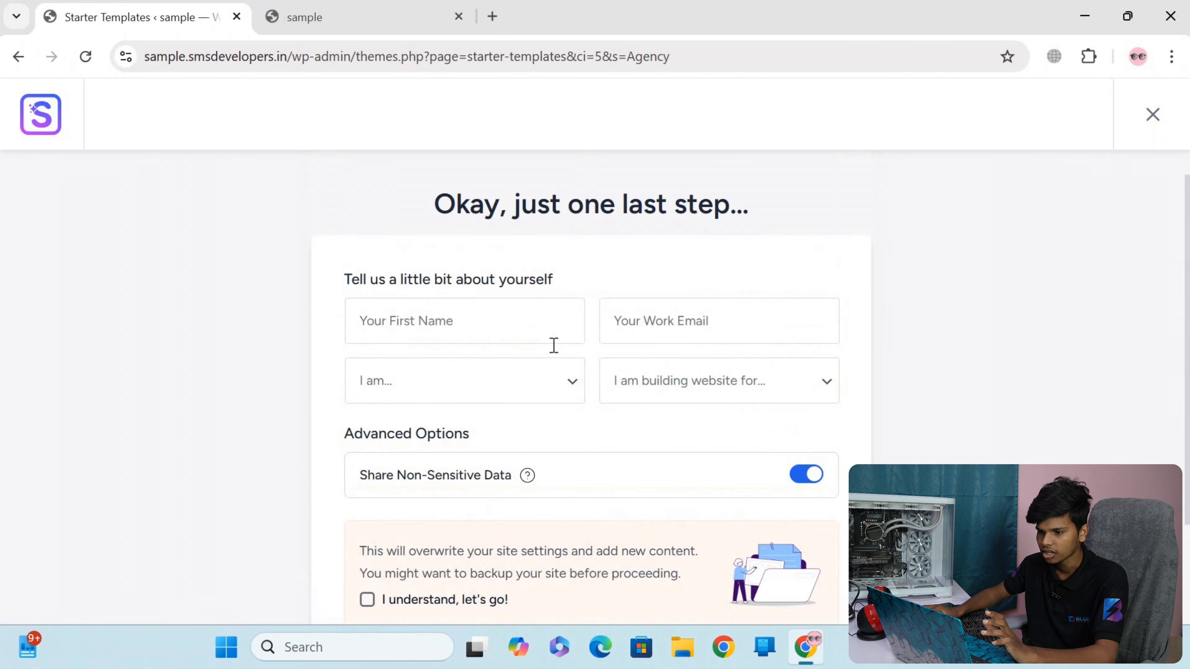
pyautogui.scroll(-4, 433, 367)
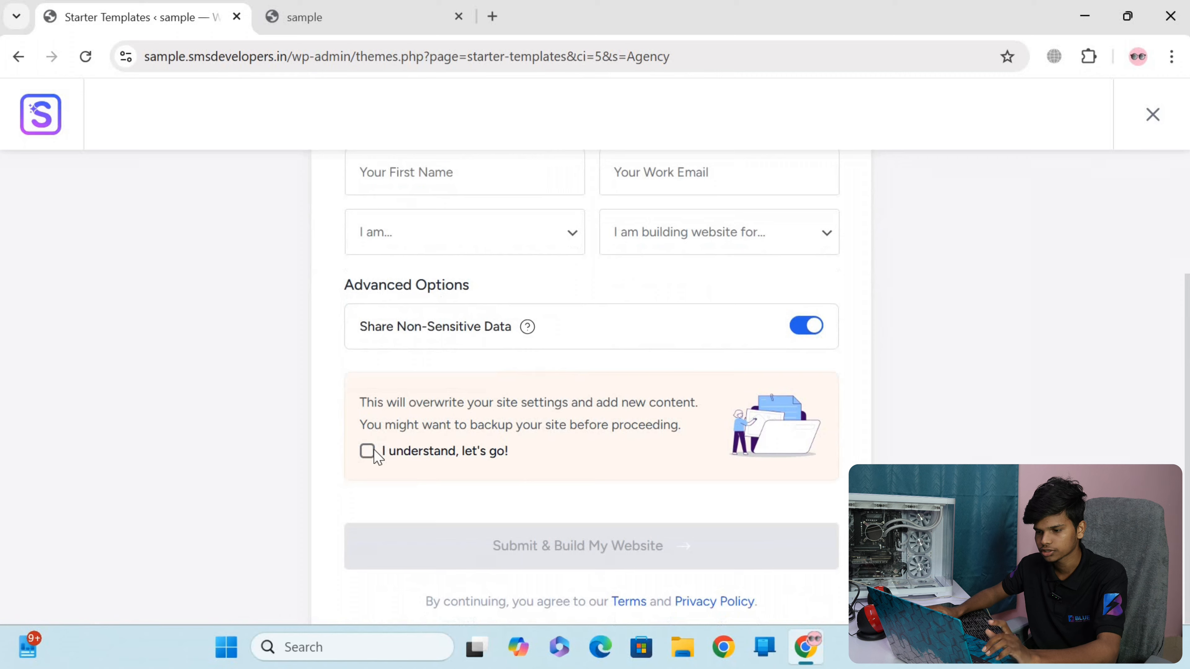
pyautogui.click(367, 453)
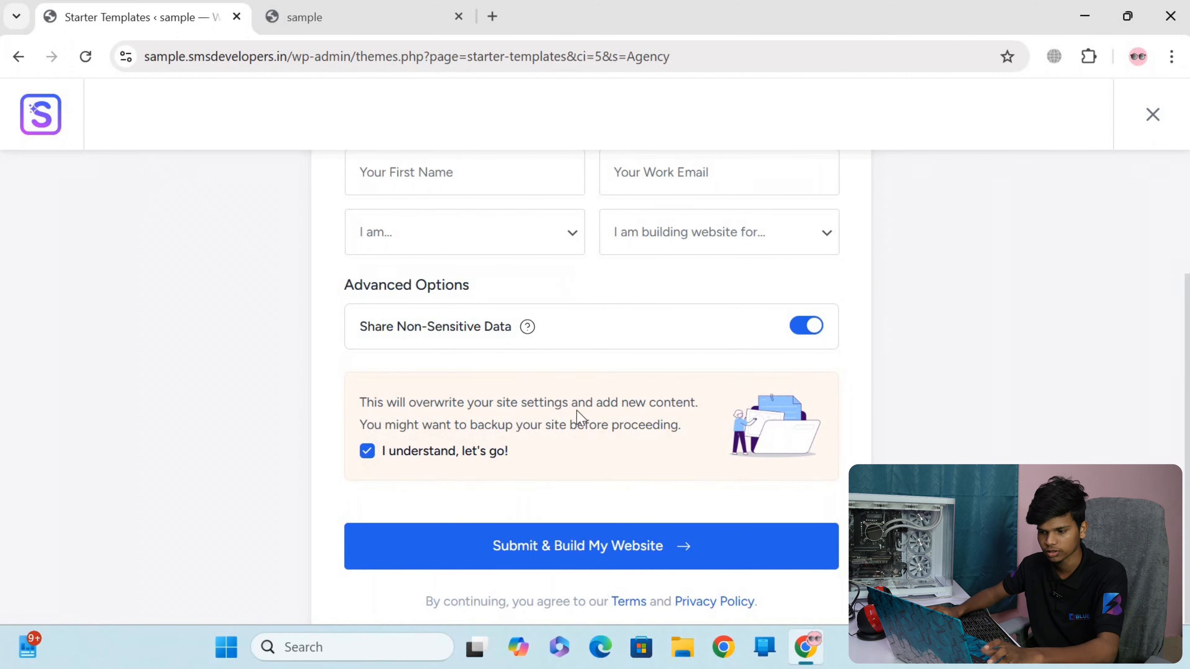
pyautogui.click(593, 547)
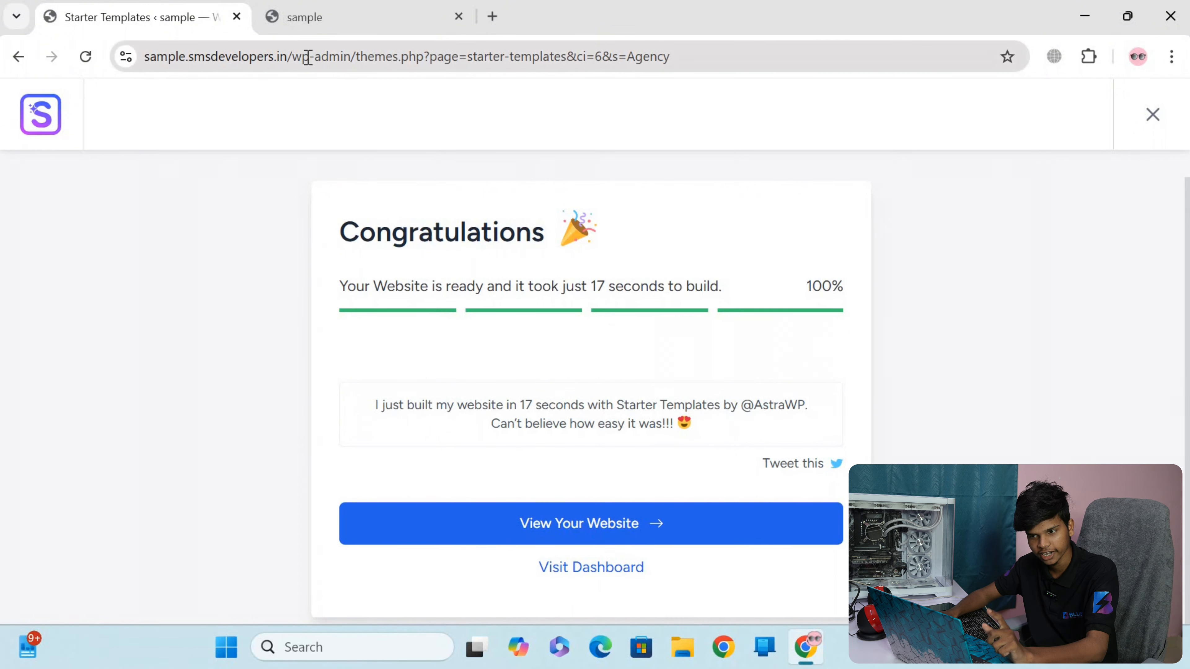
# Reload the live site and examine the imported Digital Agency homepage from the hero headline through its sections to the footer
pyautogui.click(309, 30)
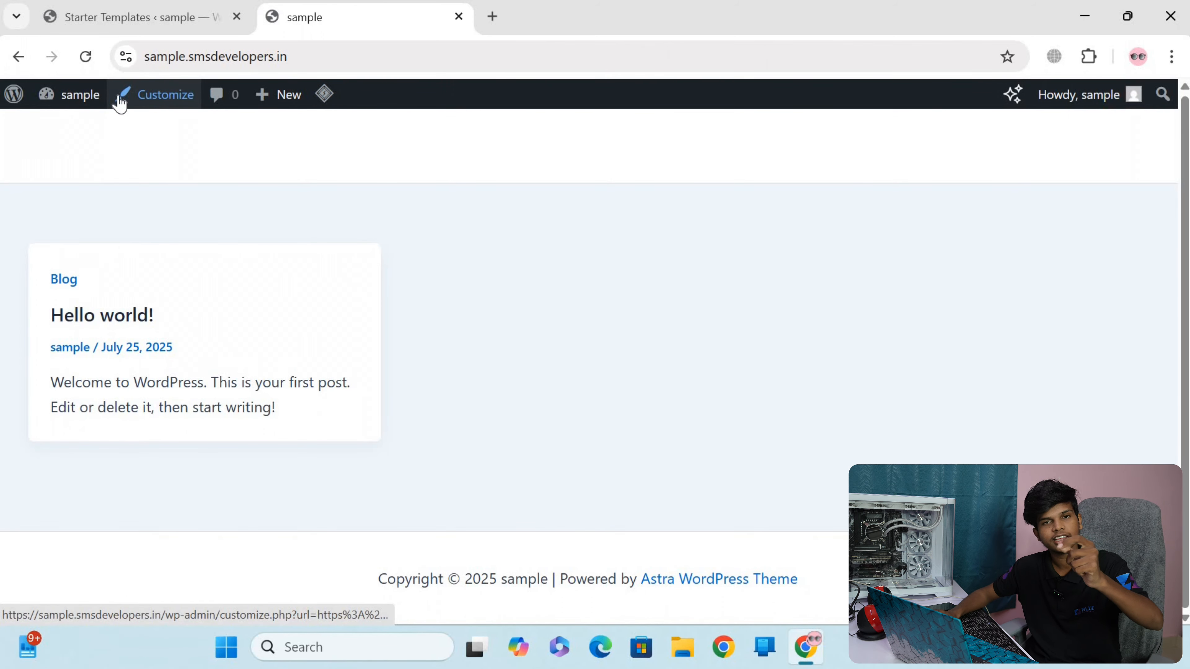
pyautogui.click(88, 66)
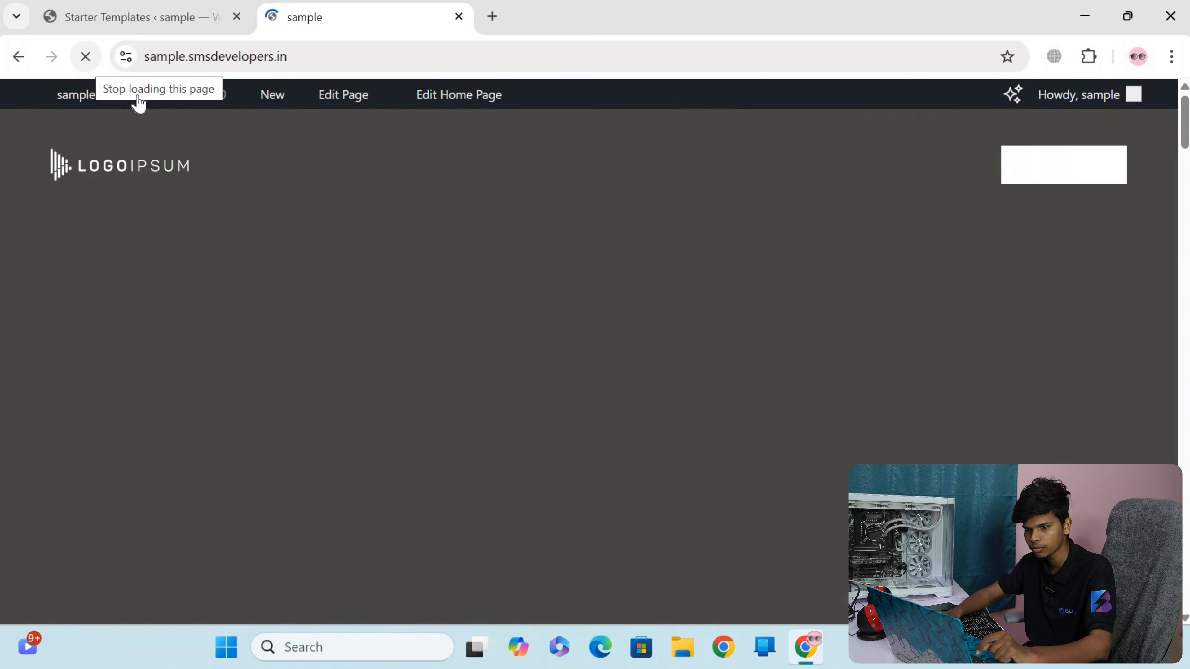
pyautogui.scroll(-4, 351, 320)
pyautogui.scroll(-10, 351, 320)
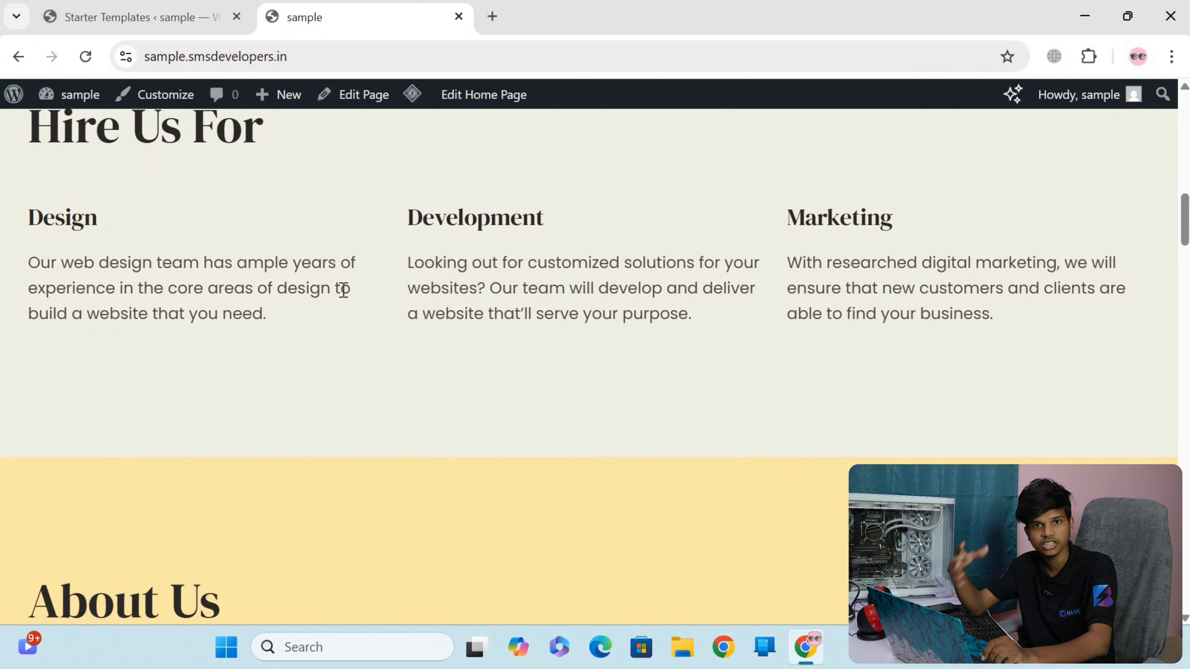
pyautogui.scroll(-5, 503, 351)
pyautogui.scroll(-6, 500, 343)
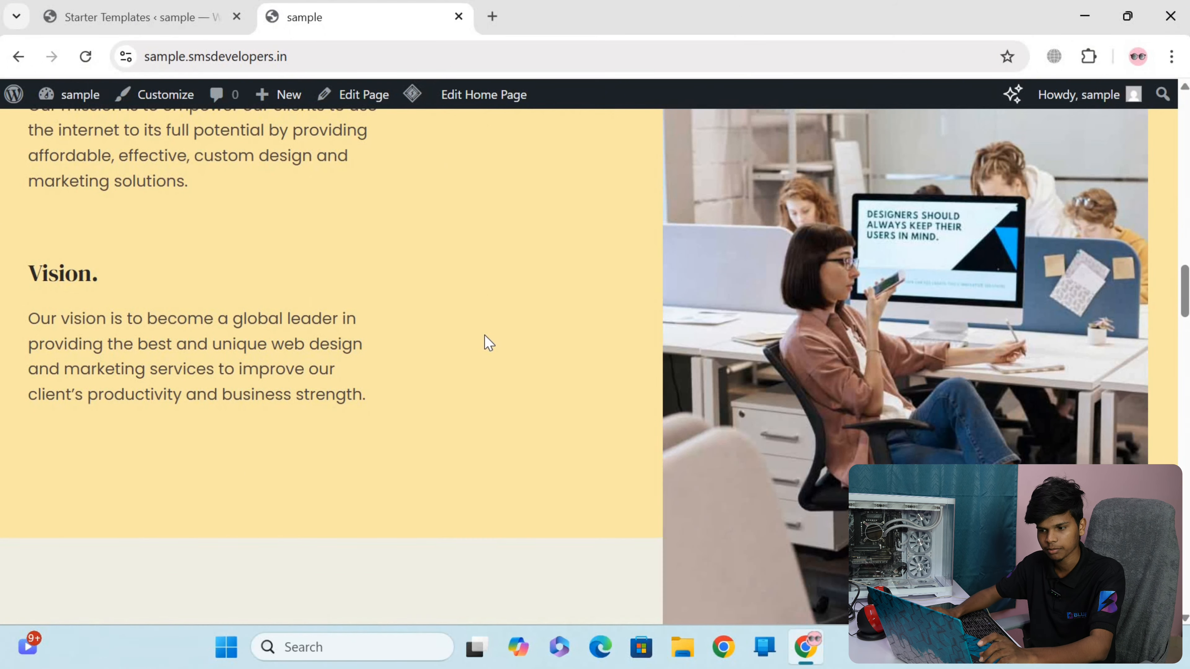
pyautogui.scroll(-5, 401, 350)
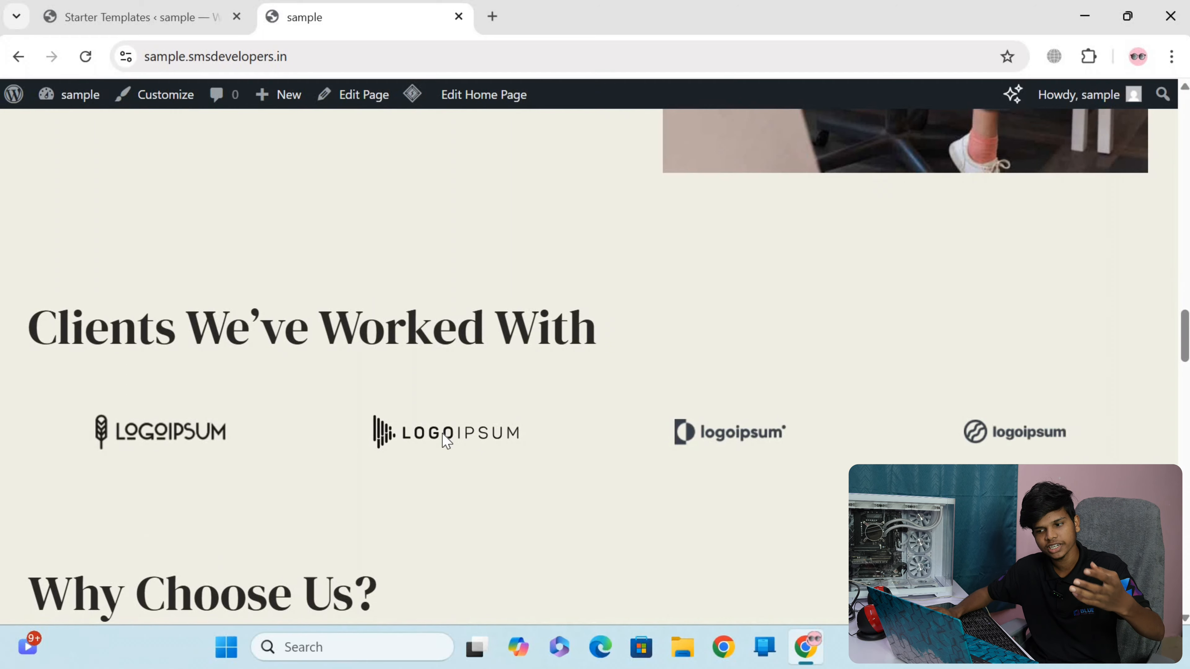
pyautogui.scroll(-10, 443, 413)
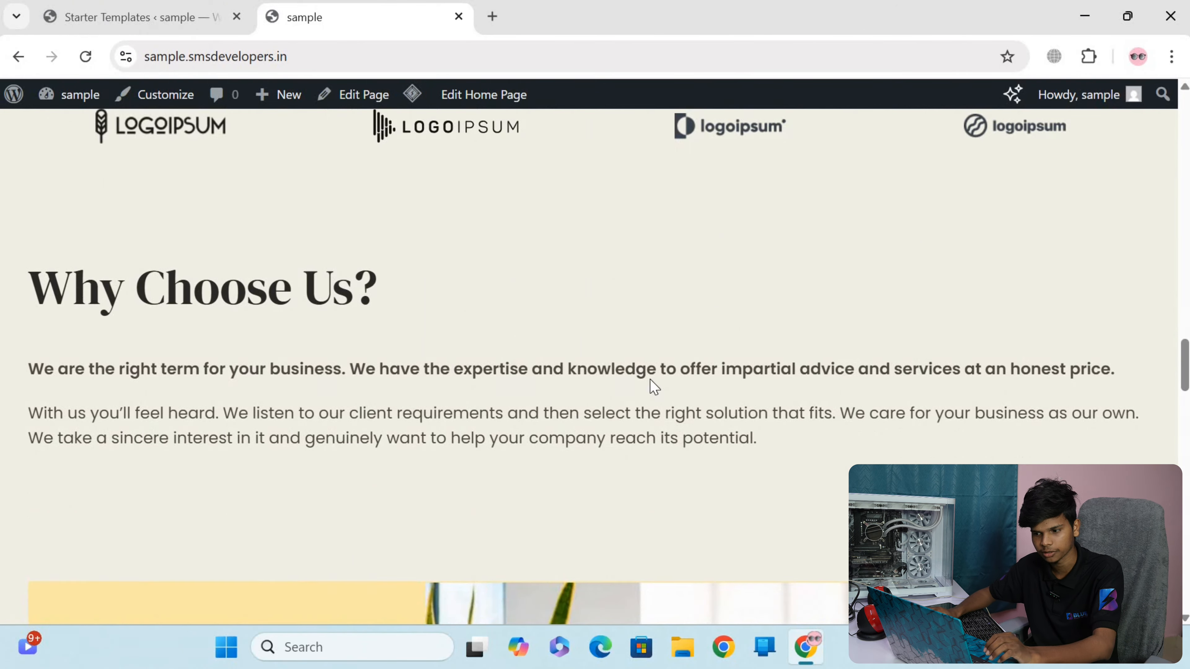
pyautogui.scroll(-15, 695, 387)
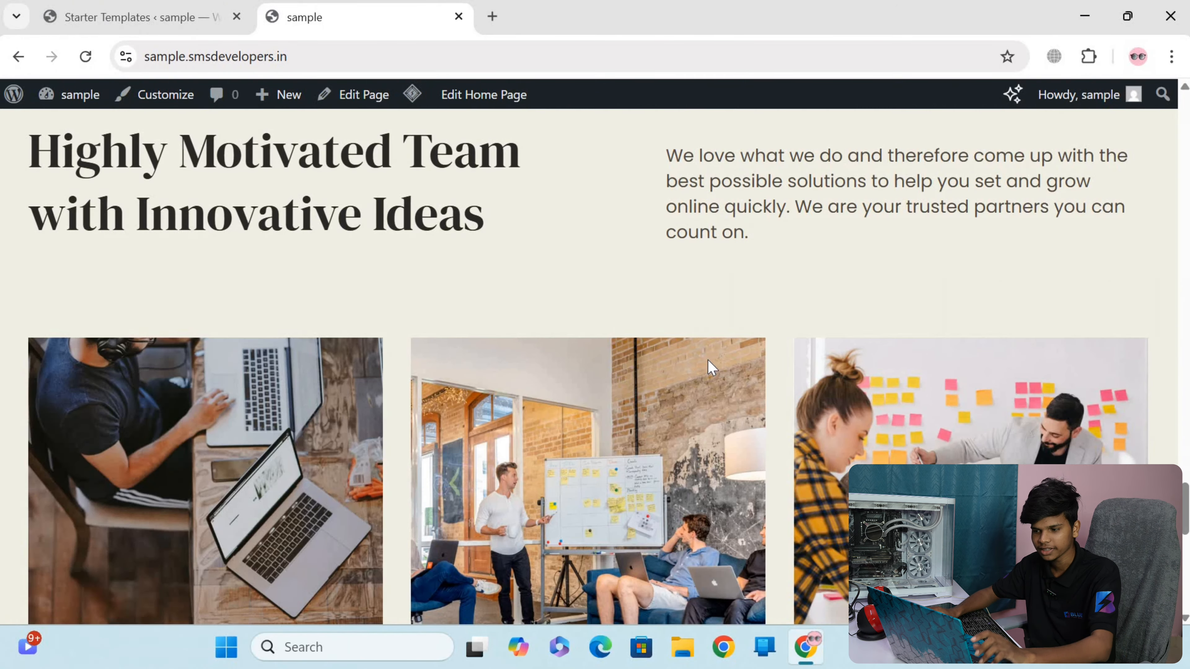
pyautogui.scroll(-1, 578, 374)
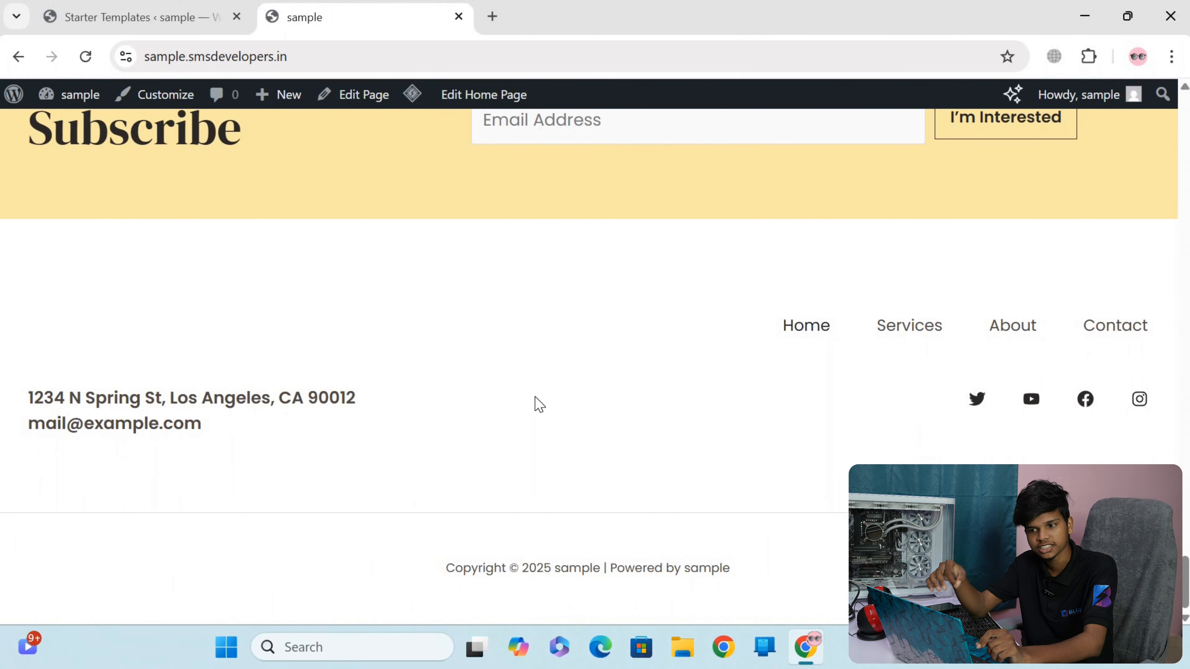
pyautogui.scroll(2, 580, 447)
pyautogui.scroll(20, 577, 447)
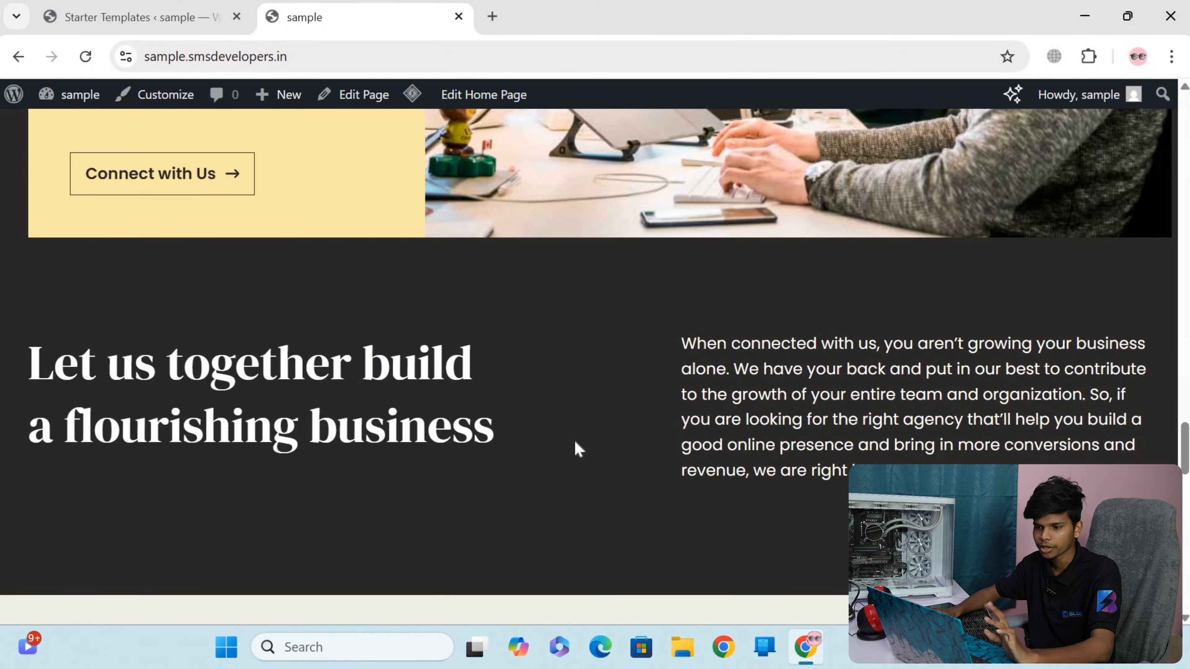
pyautogui.scroll(5, 70, 452)
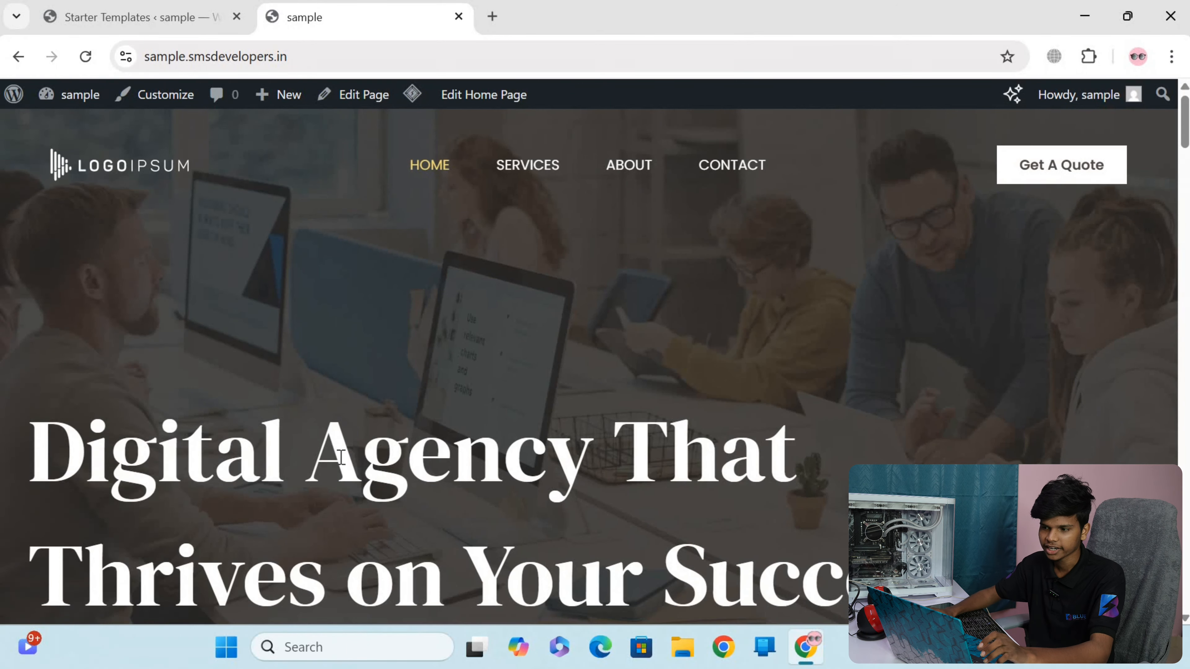
pyautogui.moveTo(31, 452); pyautogui.dragTo(773, 477)
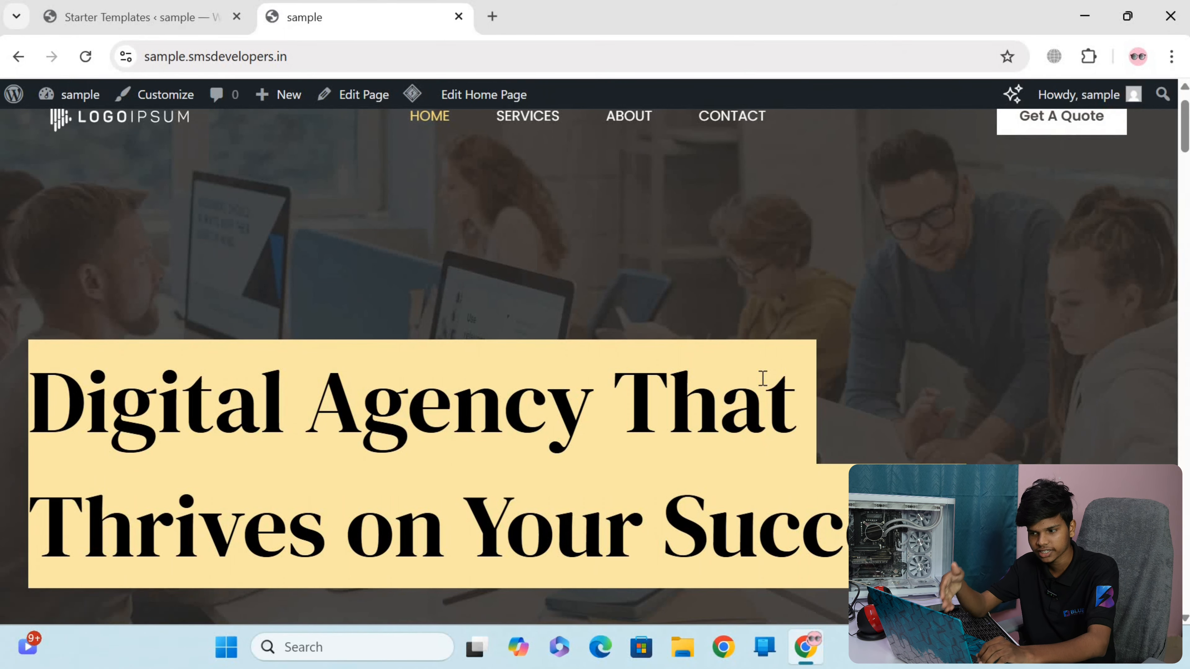
pyautogui.scroll(-8, 776, 341)
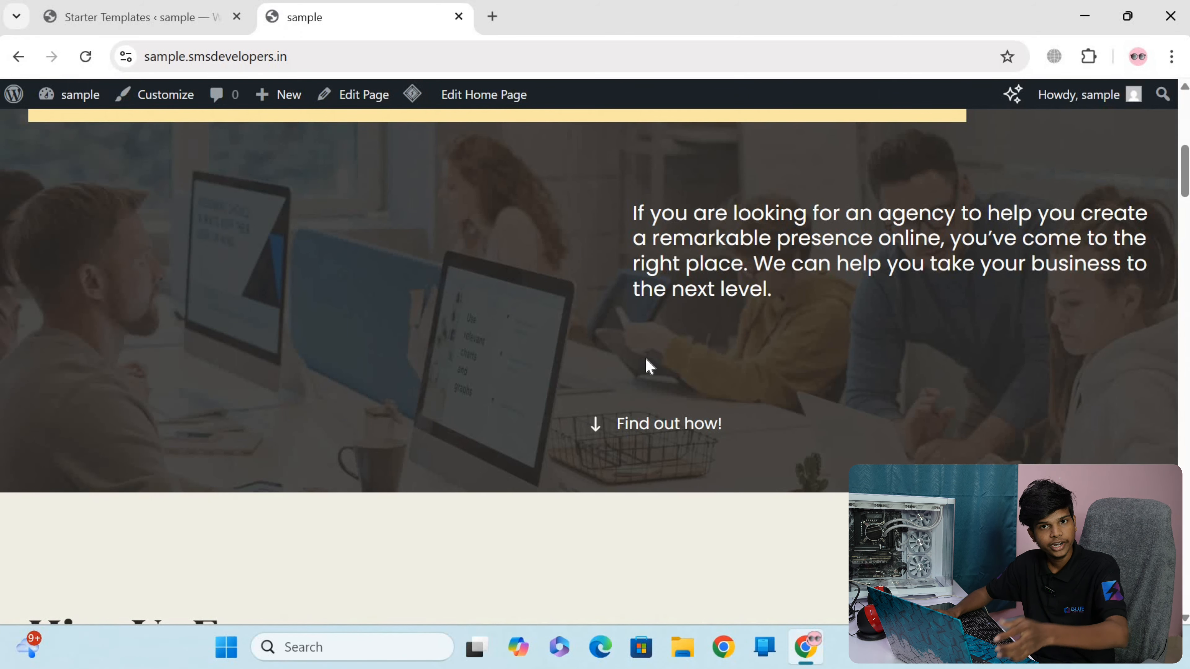
# Close the Starter Templates wizard and return to the WordPress dashboard
pyautogui.click(137, 19)
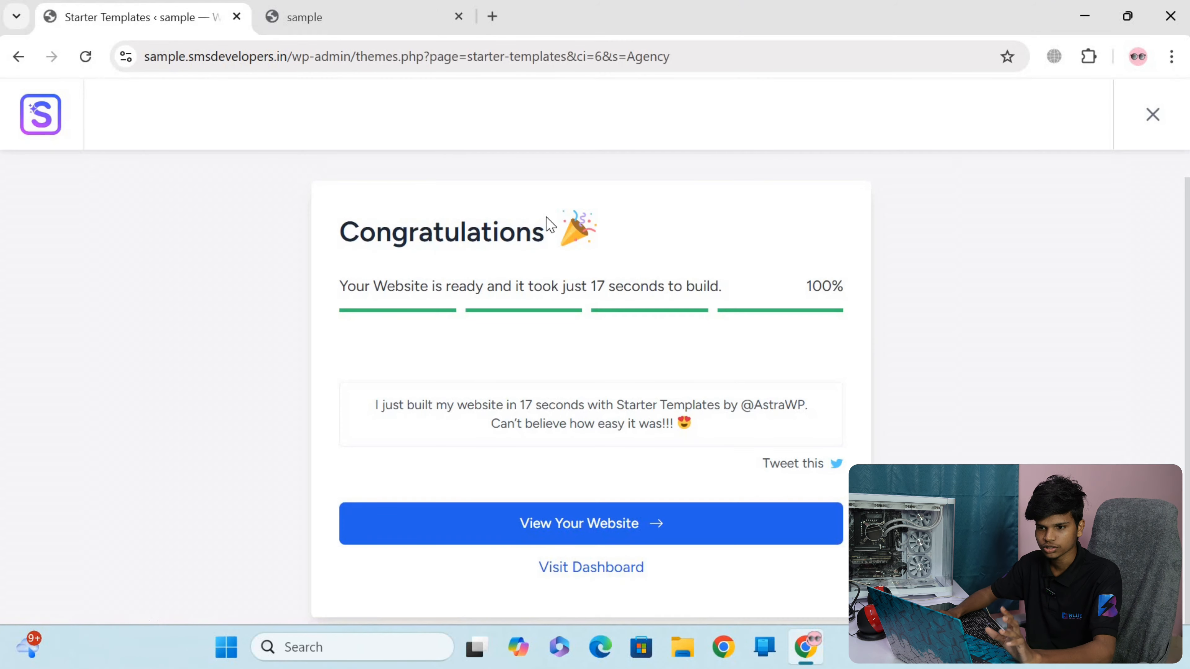
pyautogui.click(1150, 121)
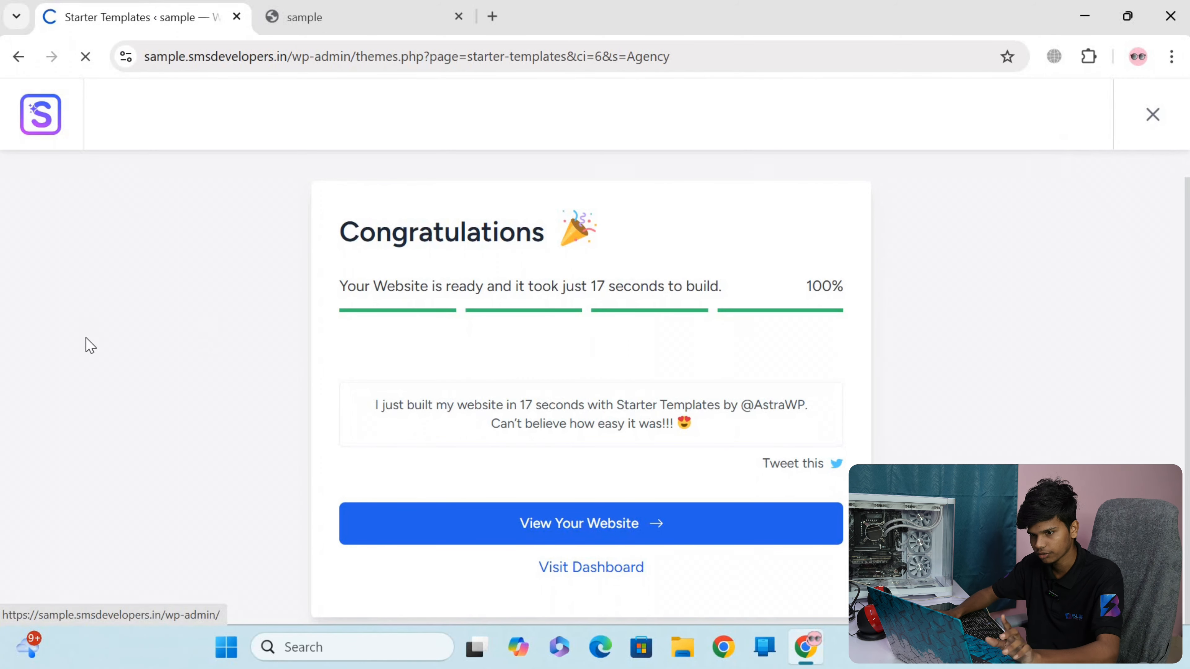
pyautogui.scroll(-5, 109, 194)
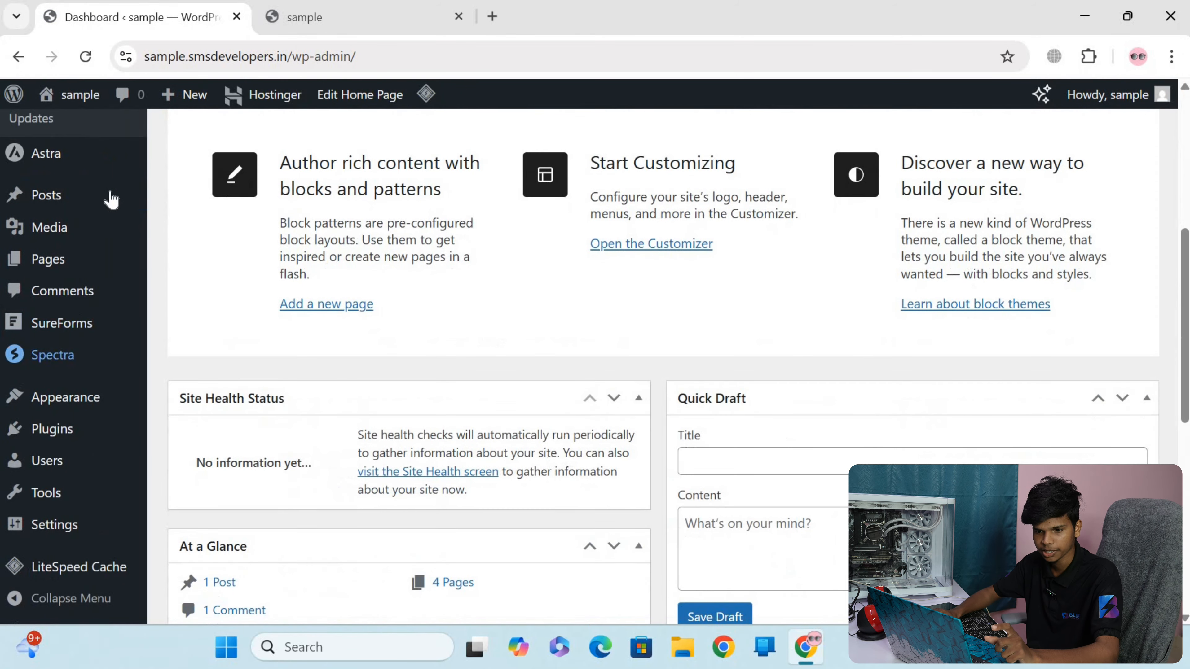
# Go from the dashboard to the installed plugins list and open the page for adding new plugins
pyautogui.scroll(6, 70, 375)
pyautogui.scroll(-4, 51, 403)
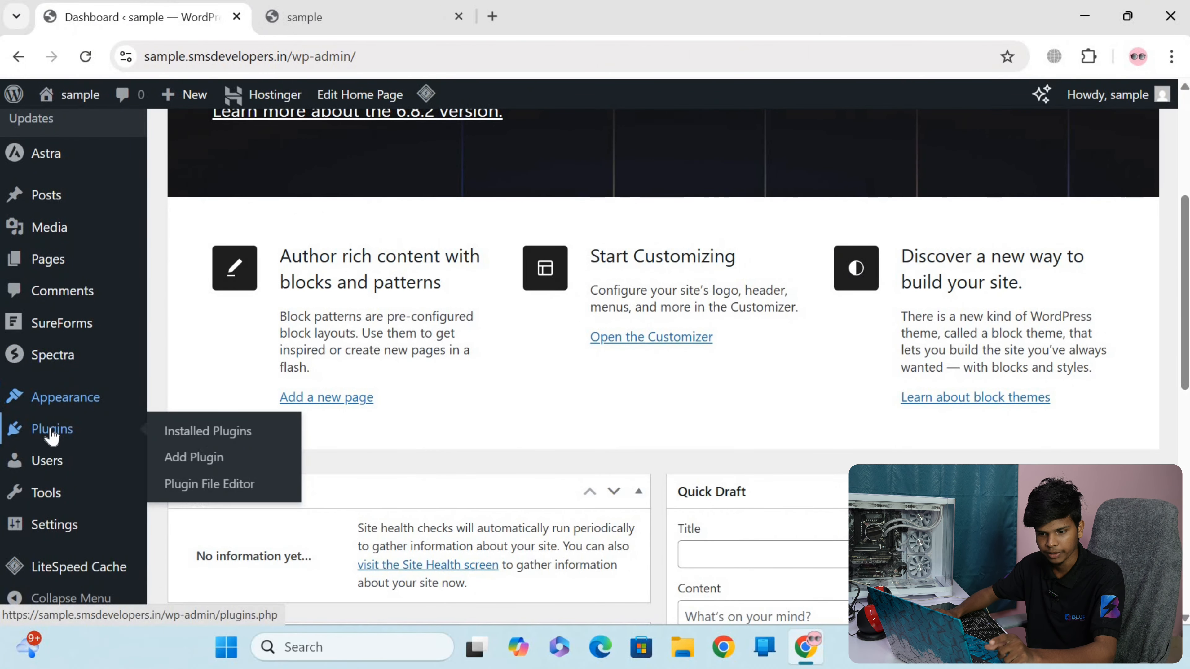
pyautogui.click(51, 434)
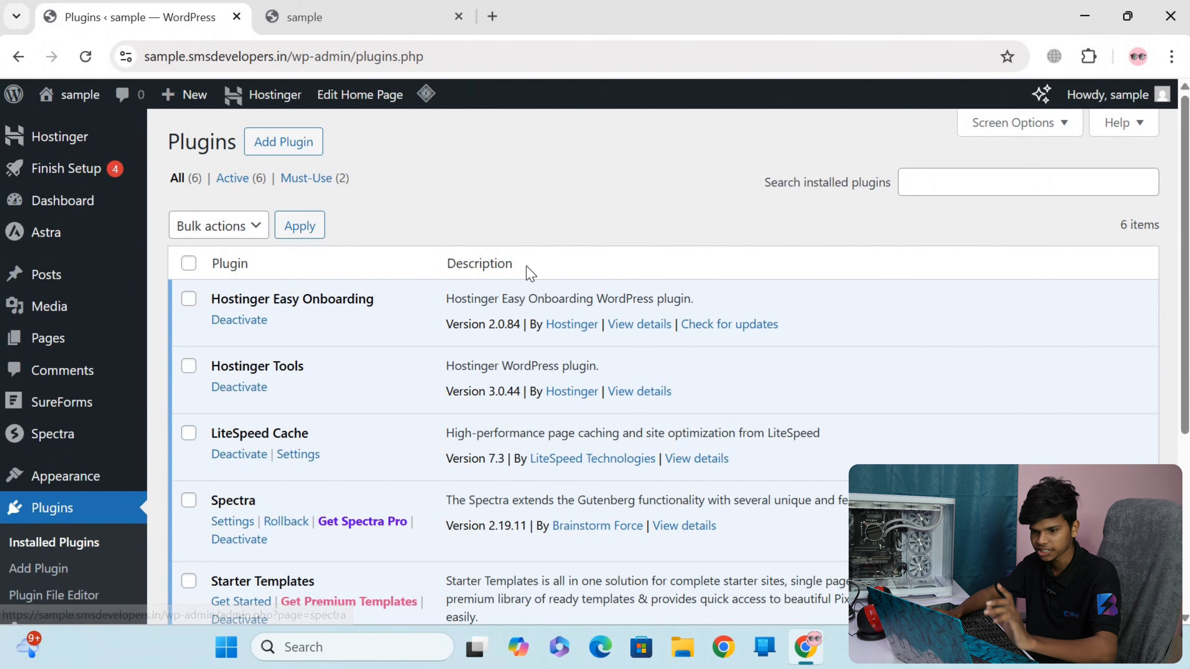
pyautogui.click(294, 145)
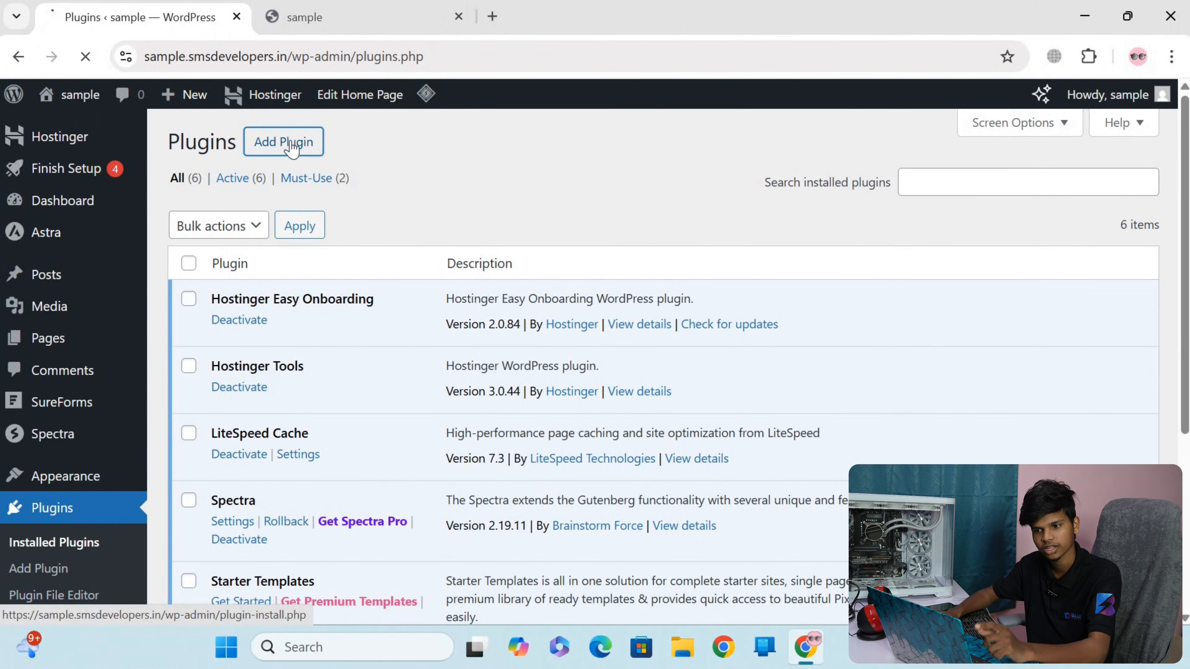
# Search the plugin directory for "elementor"
pyautogui.click(888, 187)
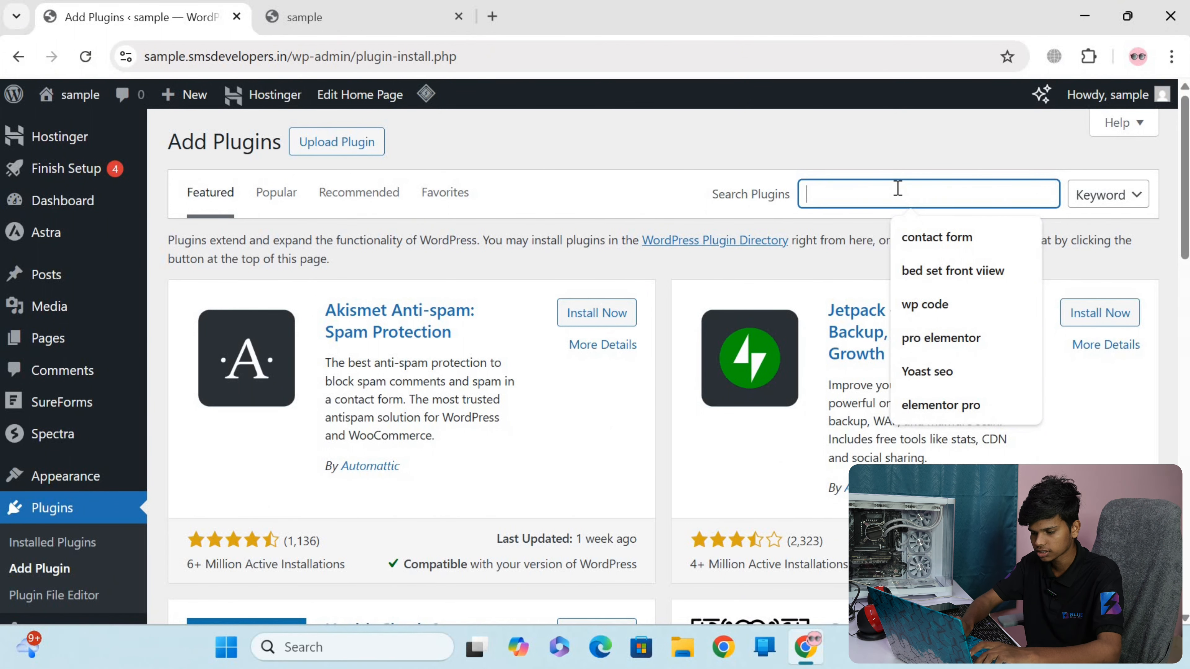
pyautogui.write('elememn')
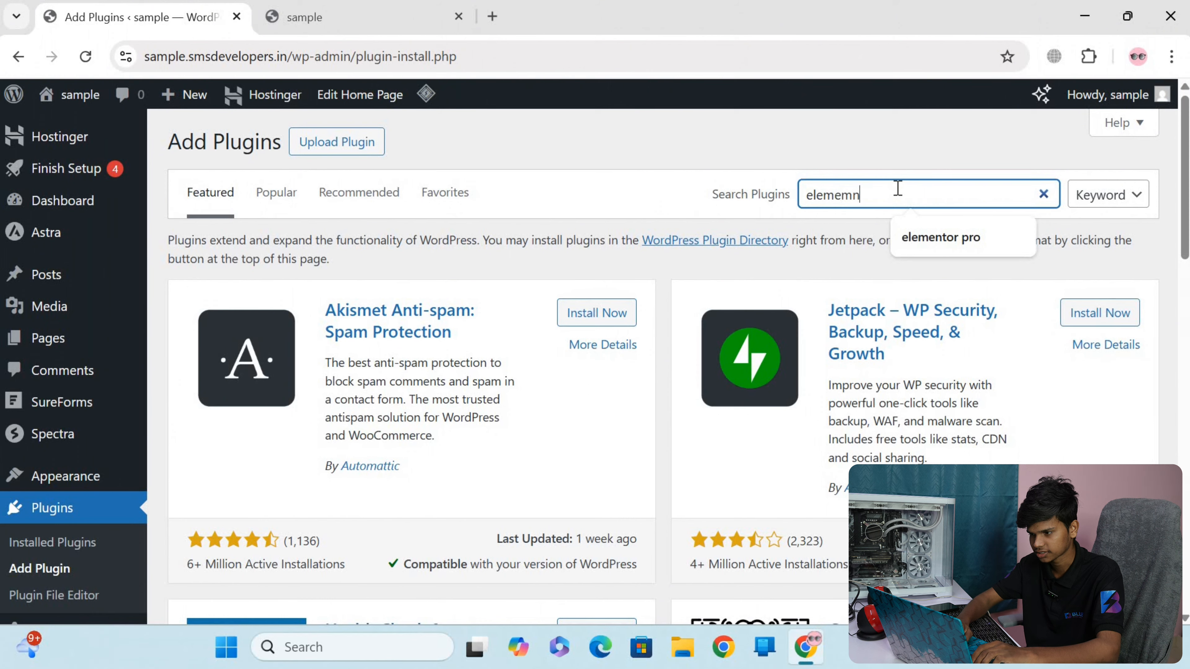
pyautogui.press('BackSpace')
pyautogui.press('BackSpace')
pyautogui.write('ntor')
pyautogui.press('Return')
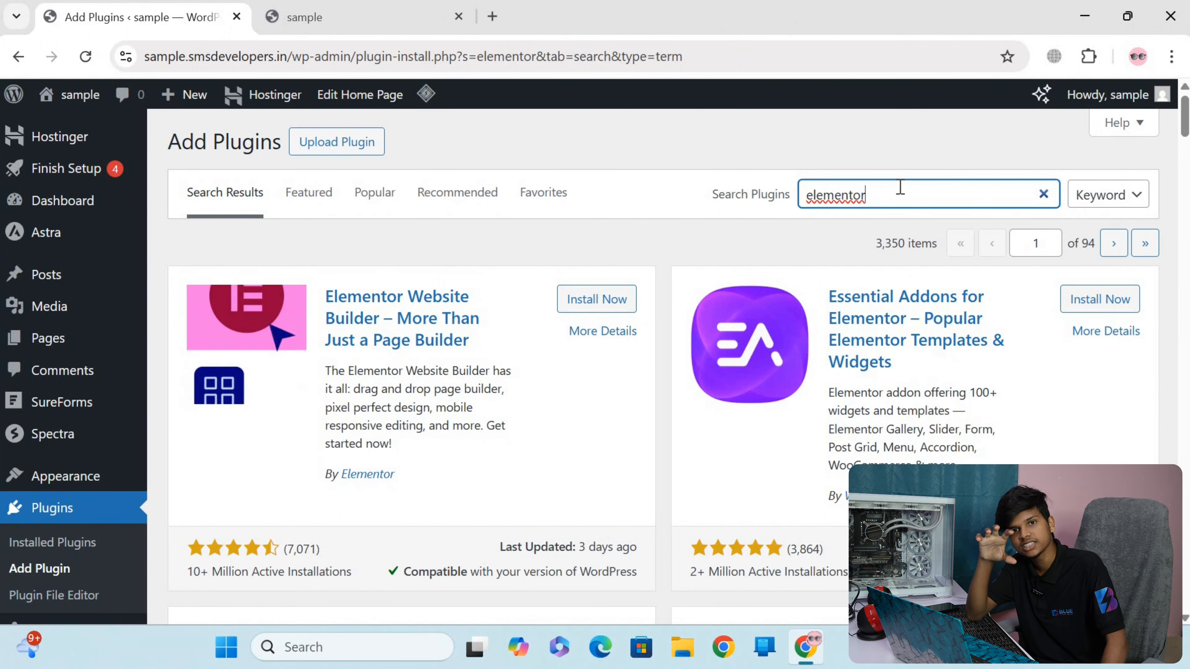
# Switch to the live site and review the homepage from the header through the services and About Us sections
pyautogui.click(382, 21)
pyautogui.scroll(5, 551, 281)
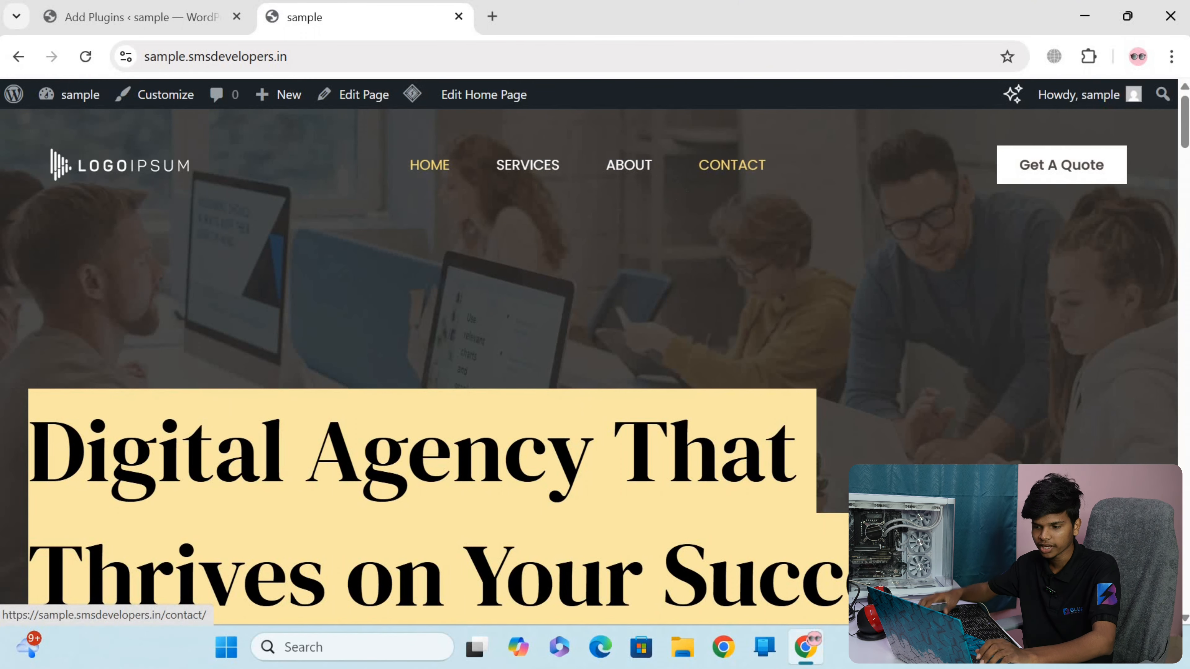
pyautogui.scroll(-10, 539, 335)
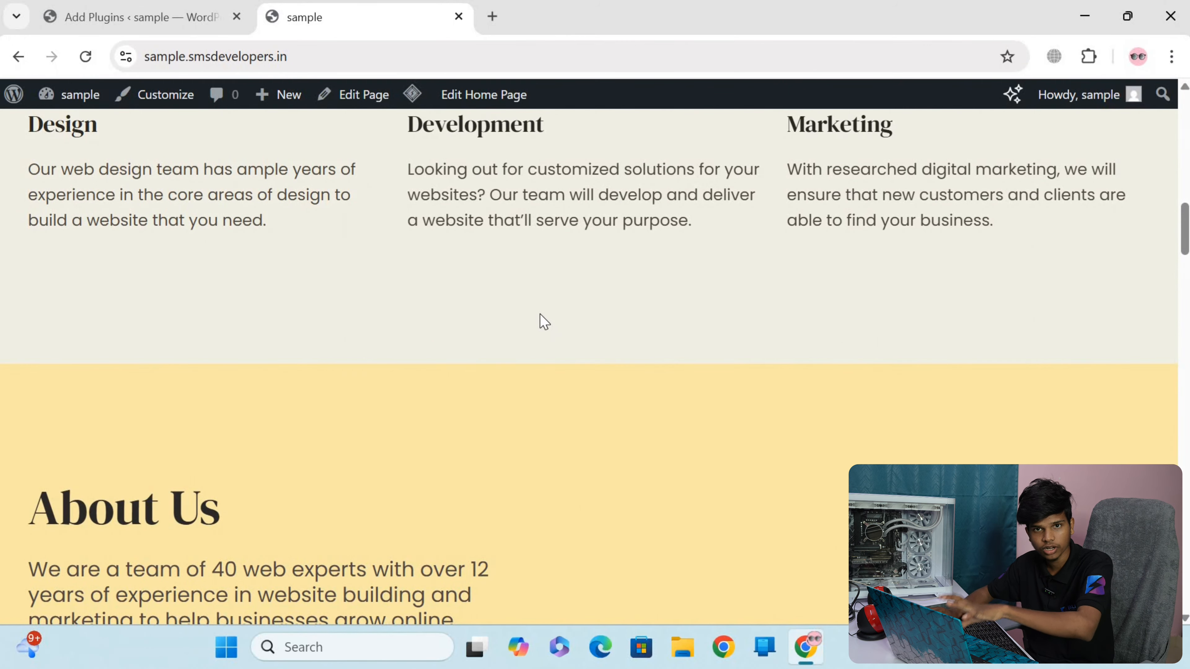
pyautogui.scroll(-5, 544, 321)
pyautogui.scroll(15, 459, 309)
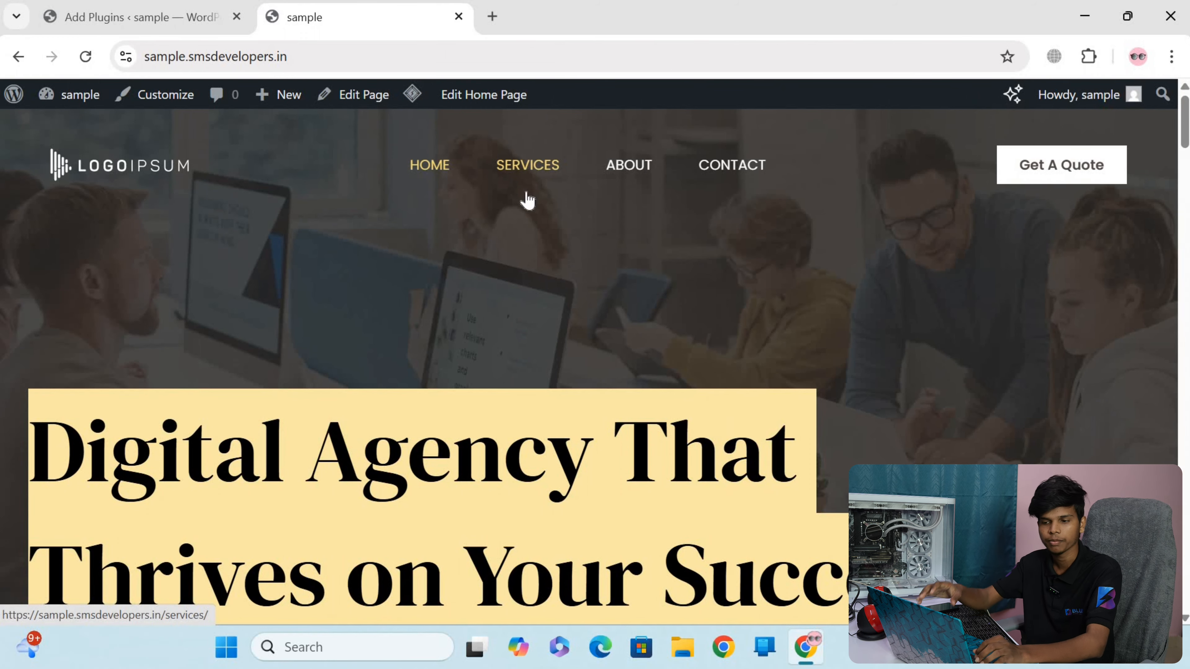
# Return to the plugin search results and install Elementor Website Builder and Essential Addons for Elementor without activating them
pyautogui.click(108, 16)
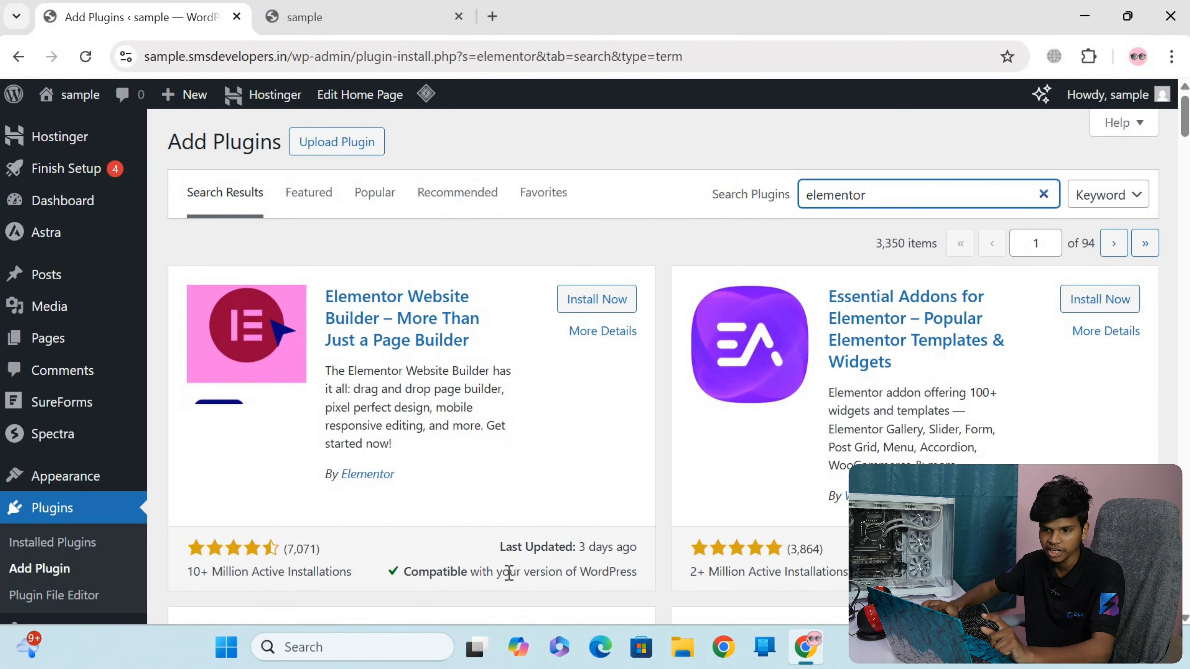
pyautogui.click(597, 300)
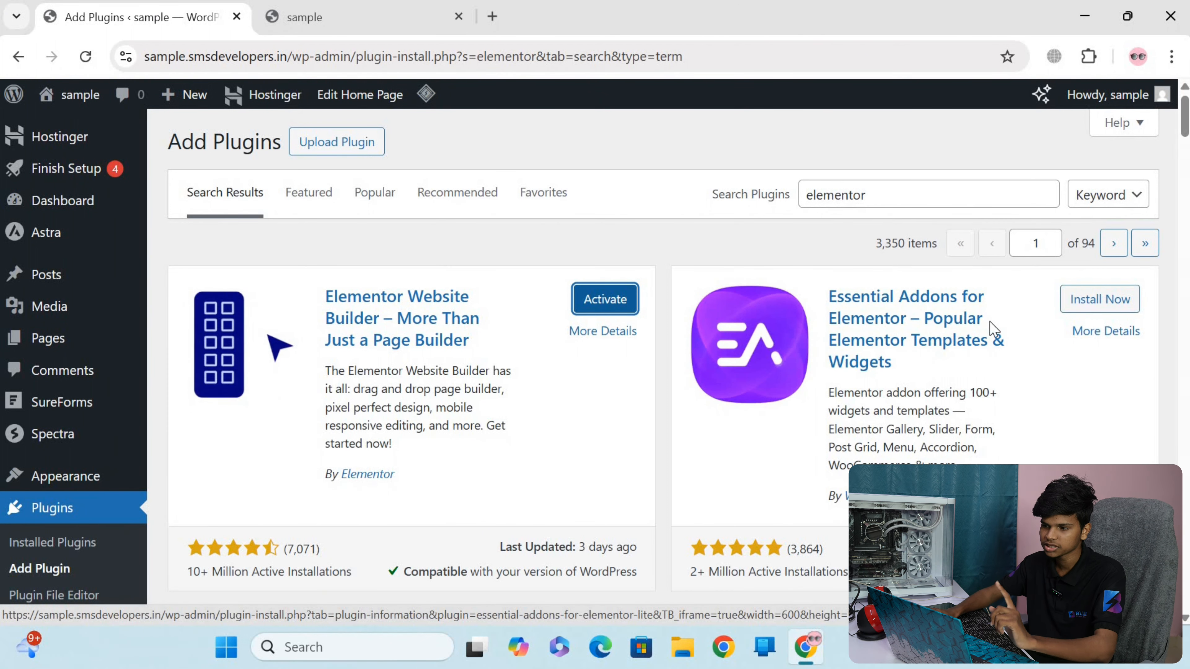
pyautogui.click(1082, 309)
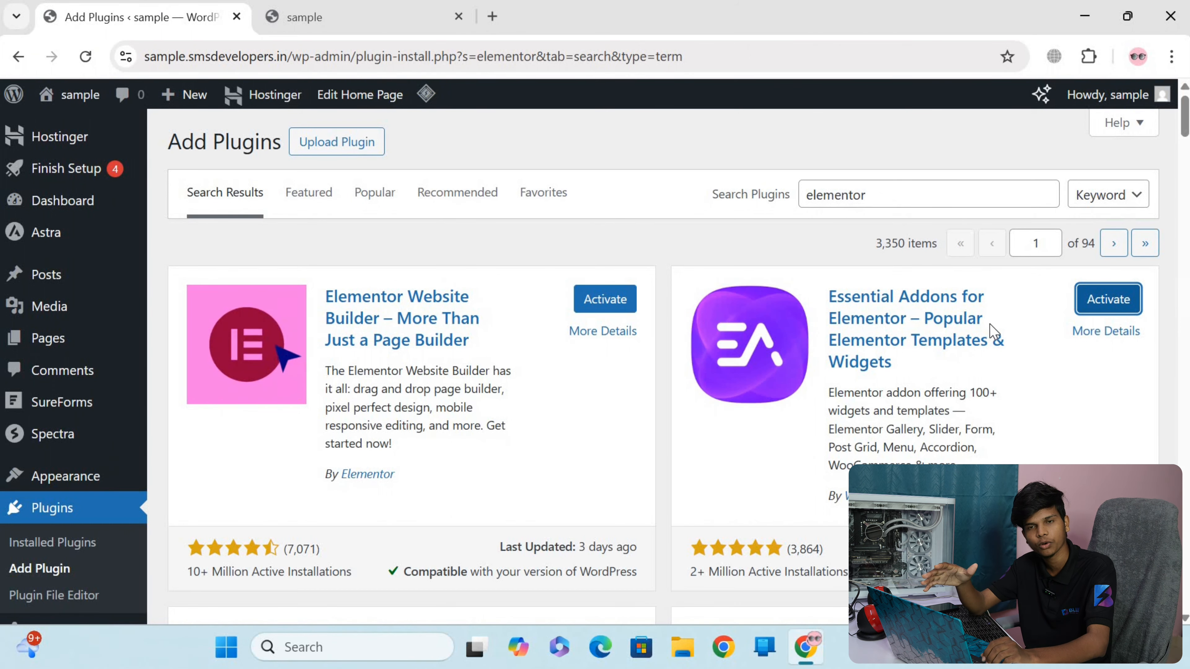
# Install the Royal Elementor Addons and Templates and ElementsKit Elementor Addons and Templates plugins
pyautogui.scroll(-2, 913, 357)
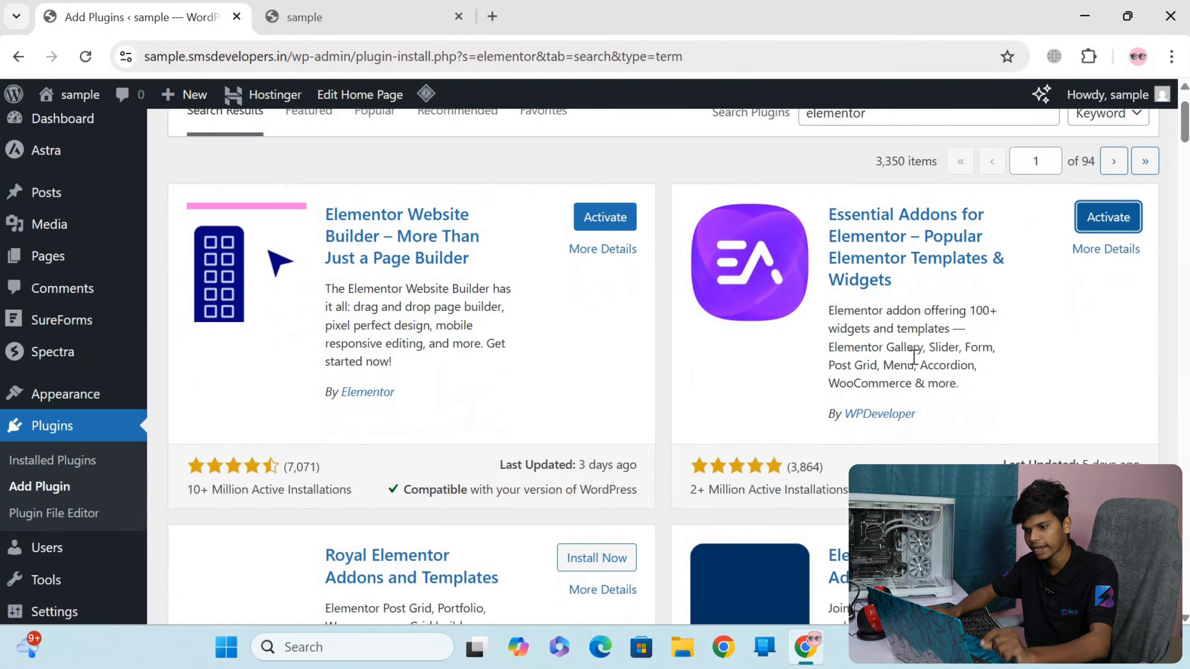
pyautogui.scroll(-5, 913, 357)
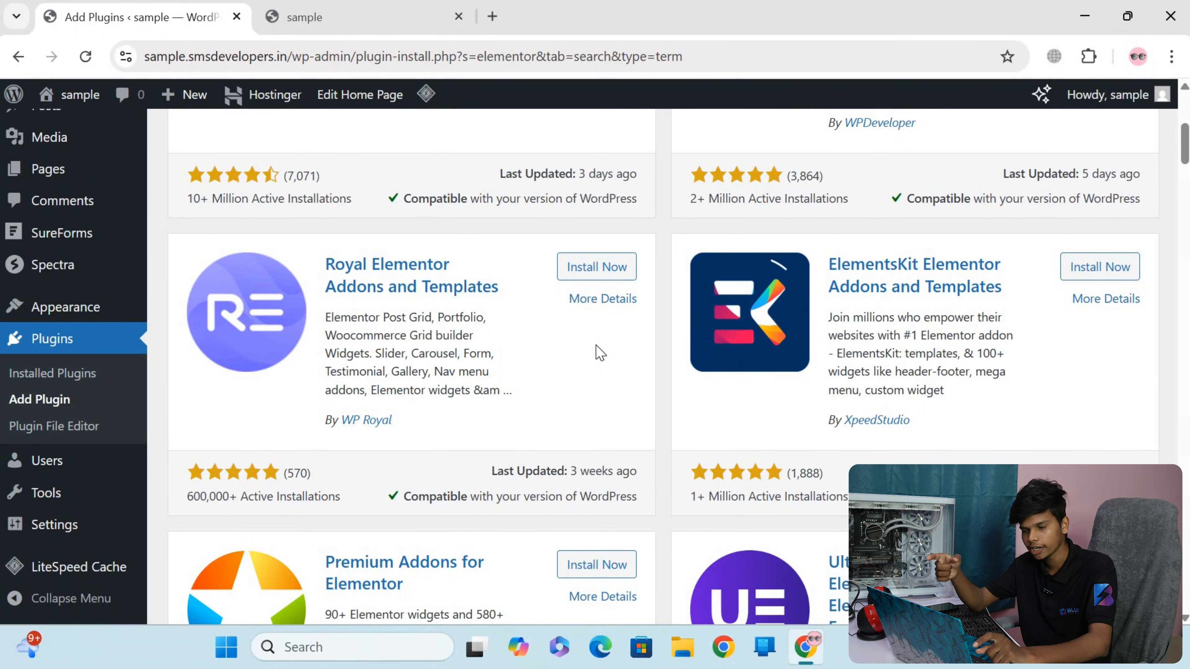
pyautogui.click(604, 272)
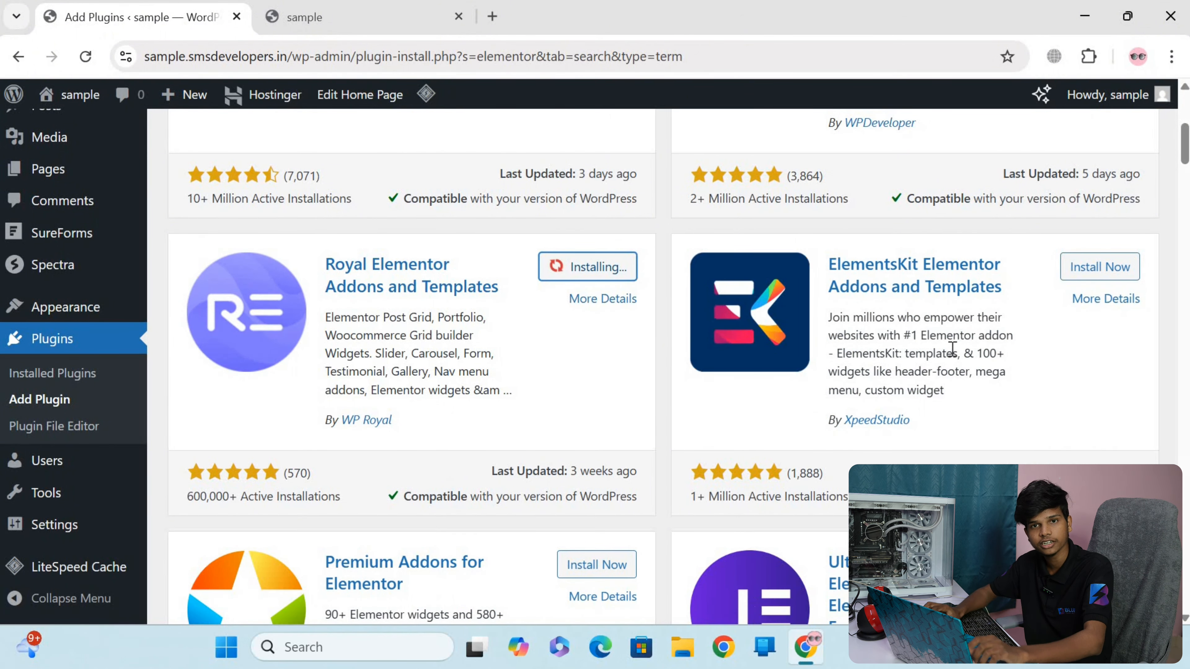
pyautogui.click(1098, 266)
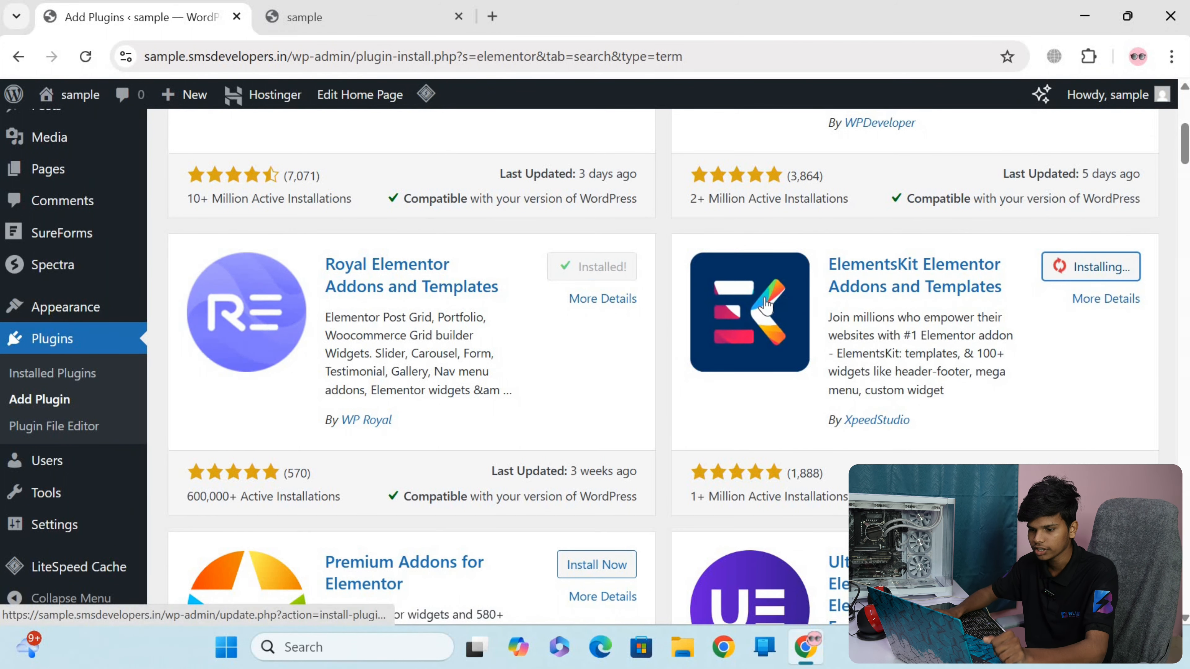
# Install the Premium Addons for Elementor and Ultimate Addons for Elementor plugins
pyautogui.scroll(-5, 510, 305)
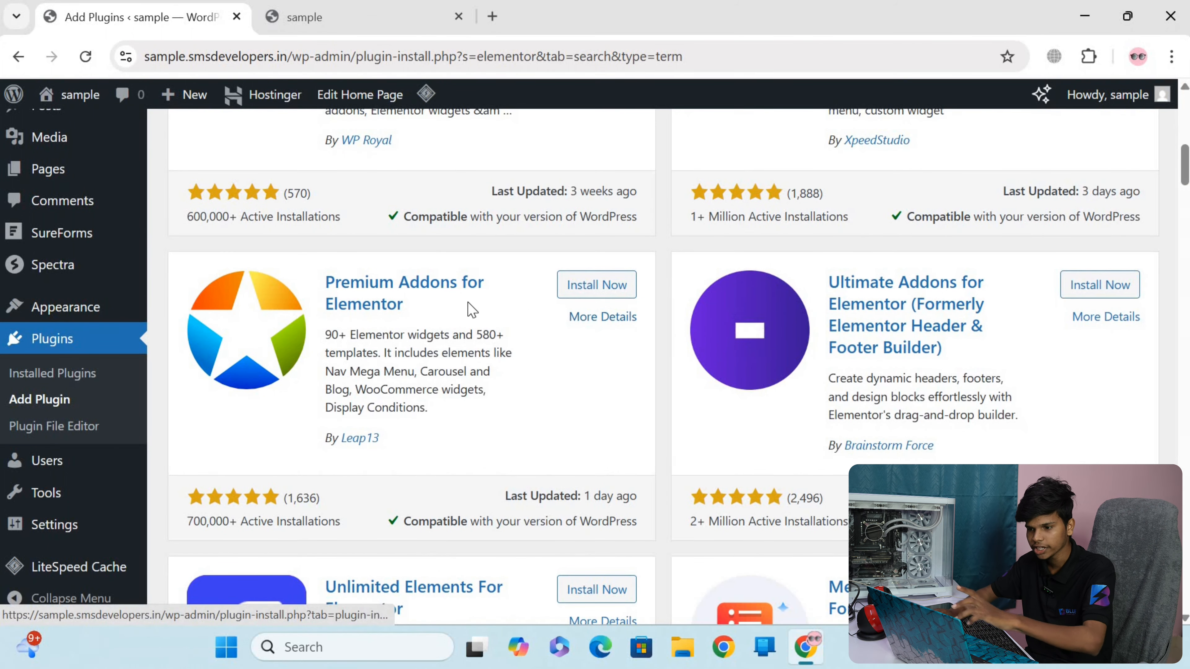
pyautogui.click(596, 291)
pyautogui.click(1110, 291)
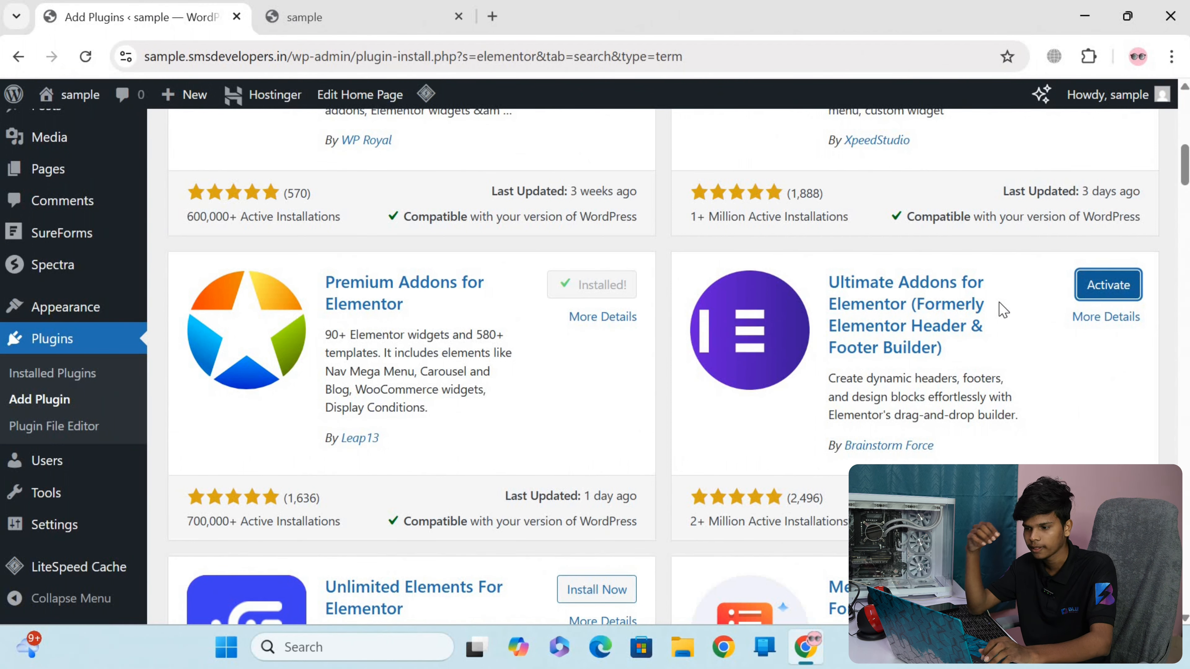
# Search the plugin directory for "forminator" and install the Forminator Forms plugin
pyautogui.scroll(10, 718, 380)
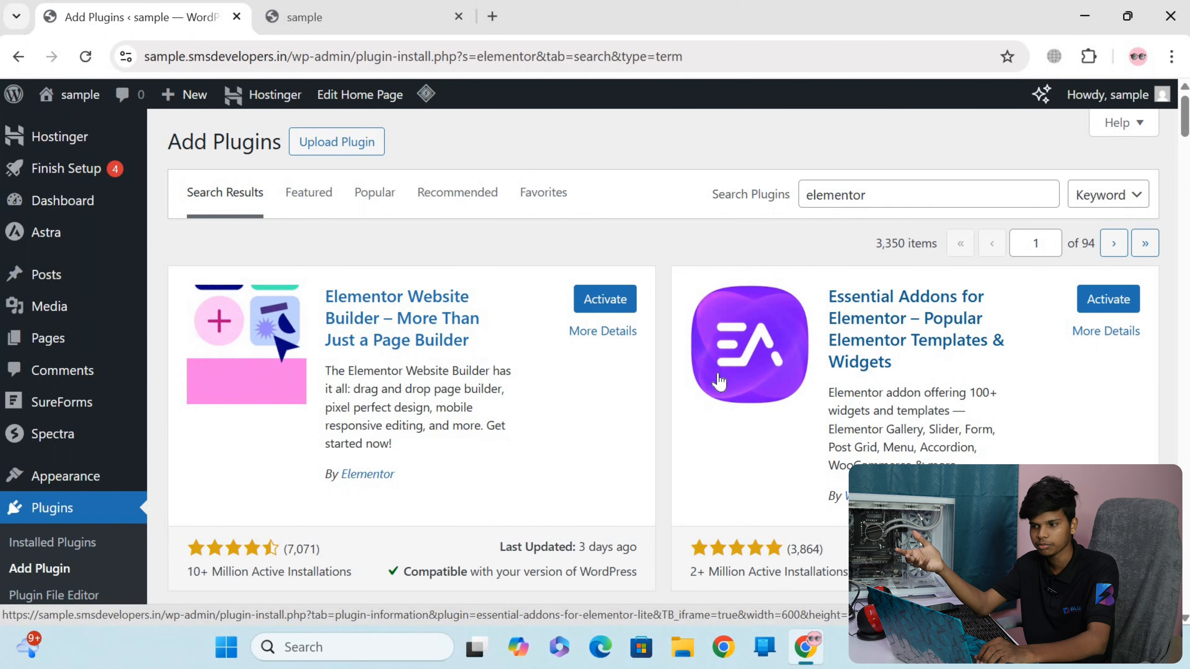
pyautogui.doubleClick(928, 201)
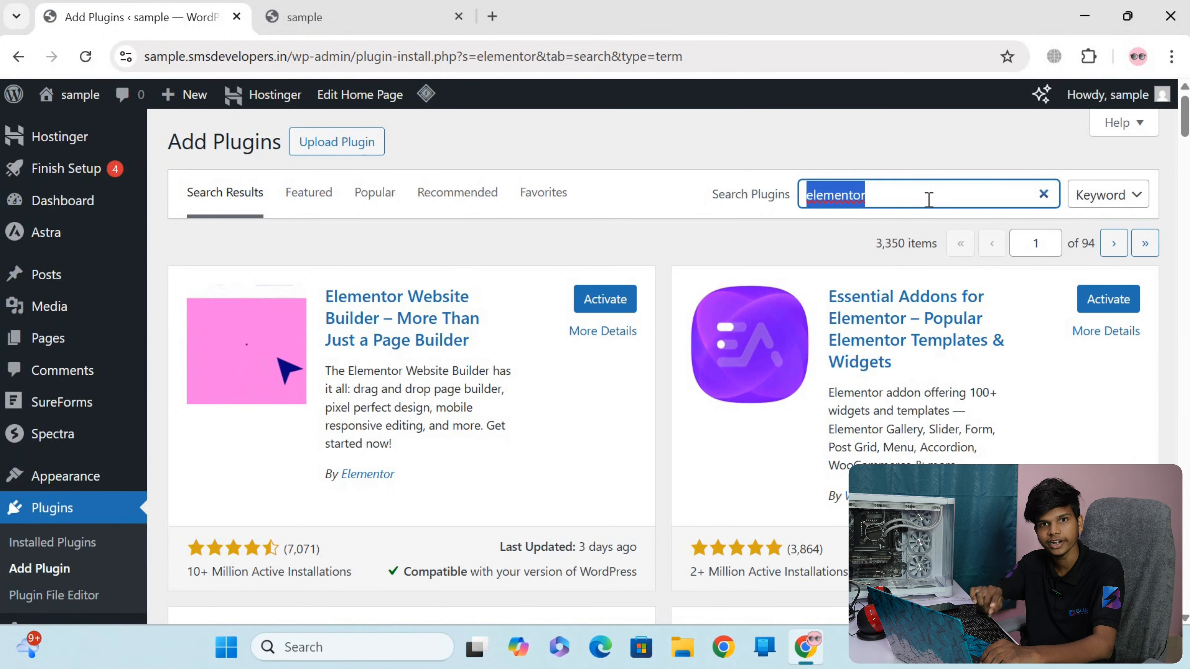
pyautogui.write('forminator')
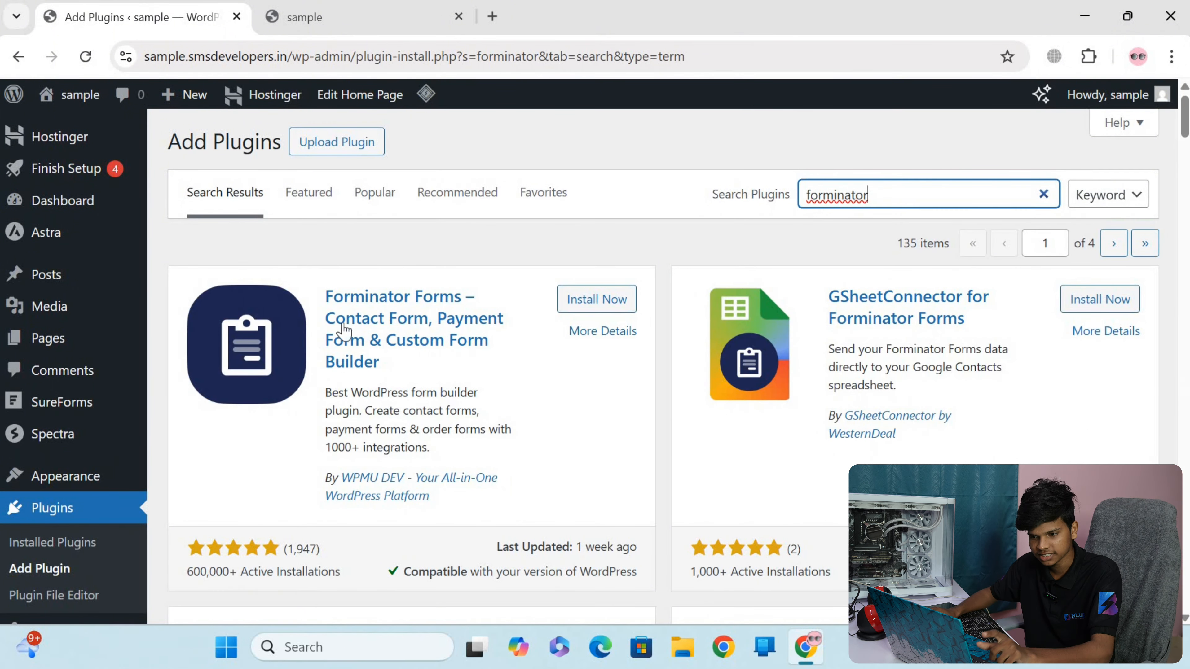
pyautogui.click(604, 310)
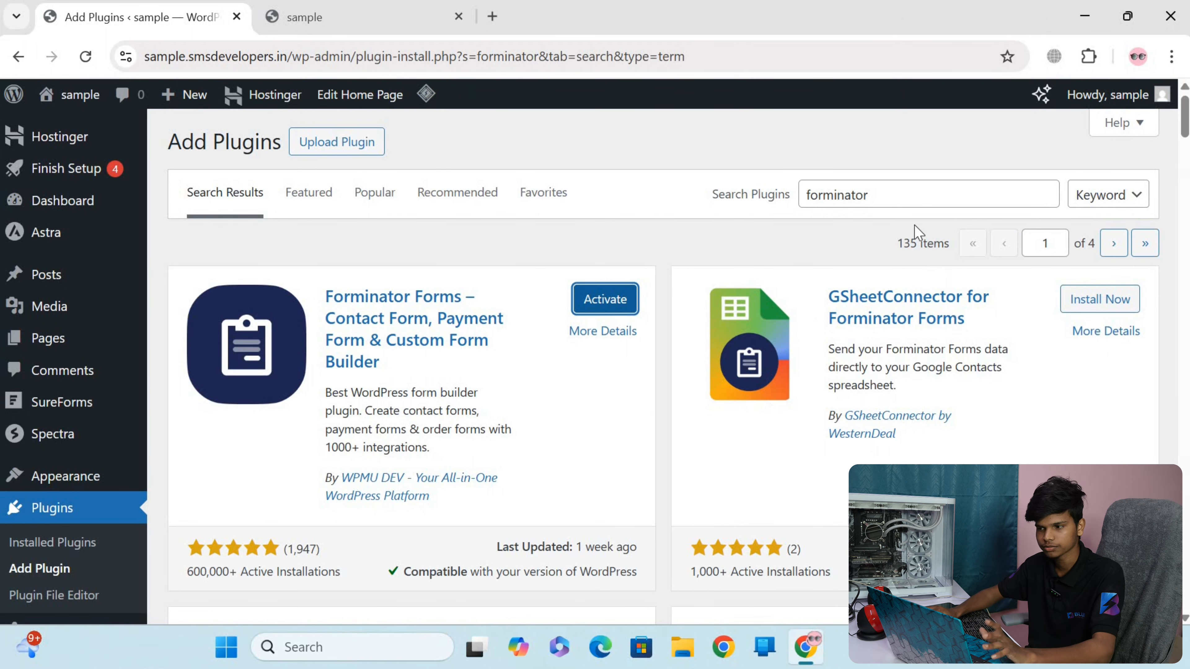
# Search the plugin directory for "yoast seo" and install the Yoast SEO plugin
pyautogui.doubleClick(905, 196)
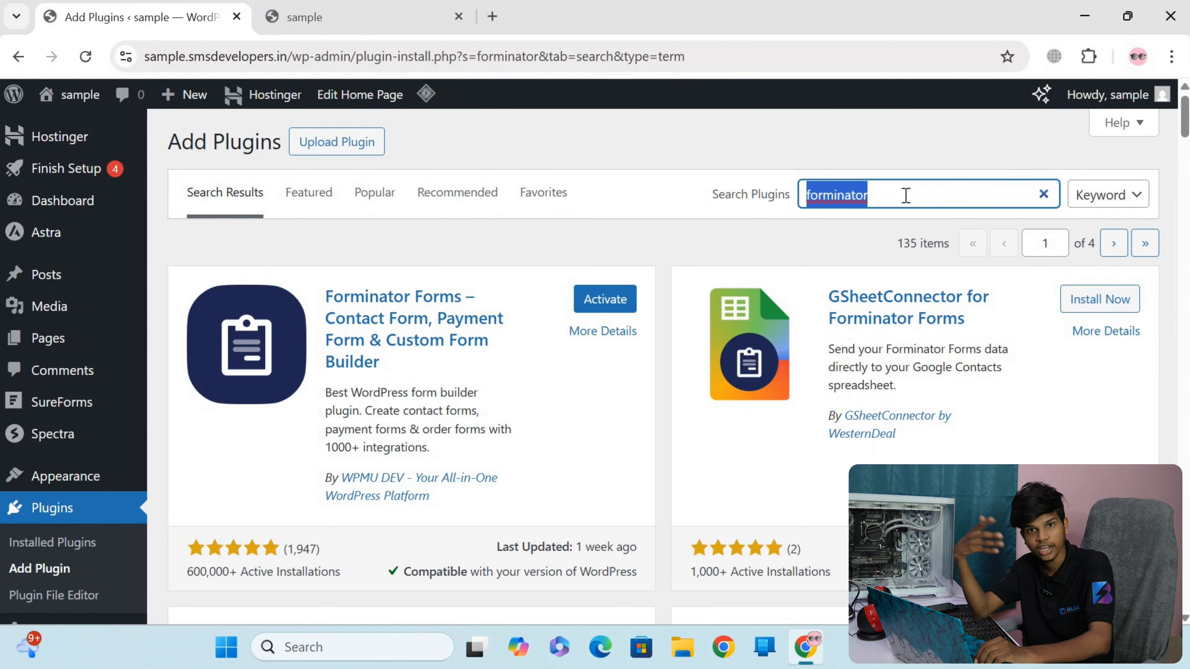
pyautogui.write('yoat')
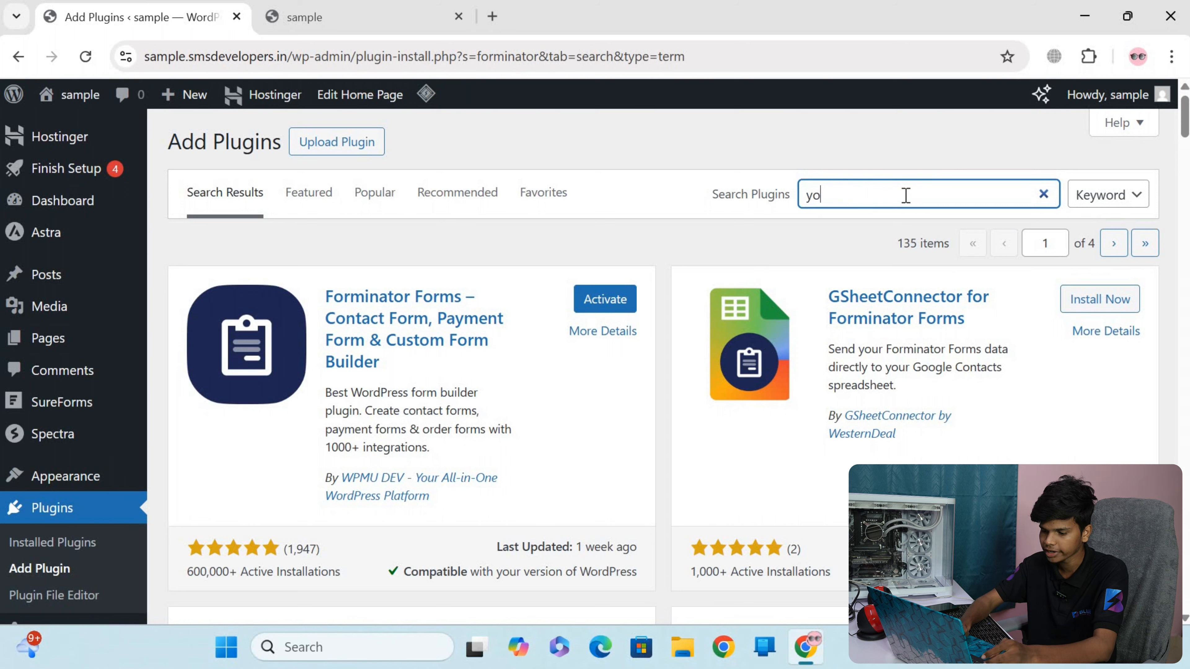
pyautogui.press('BackSpace')
pyautogui.write('st seo')
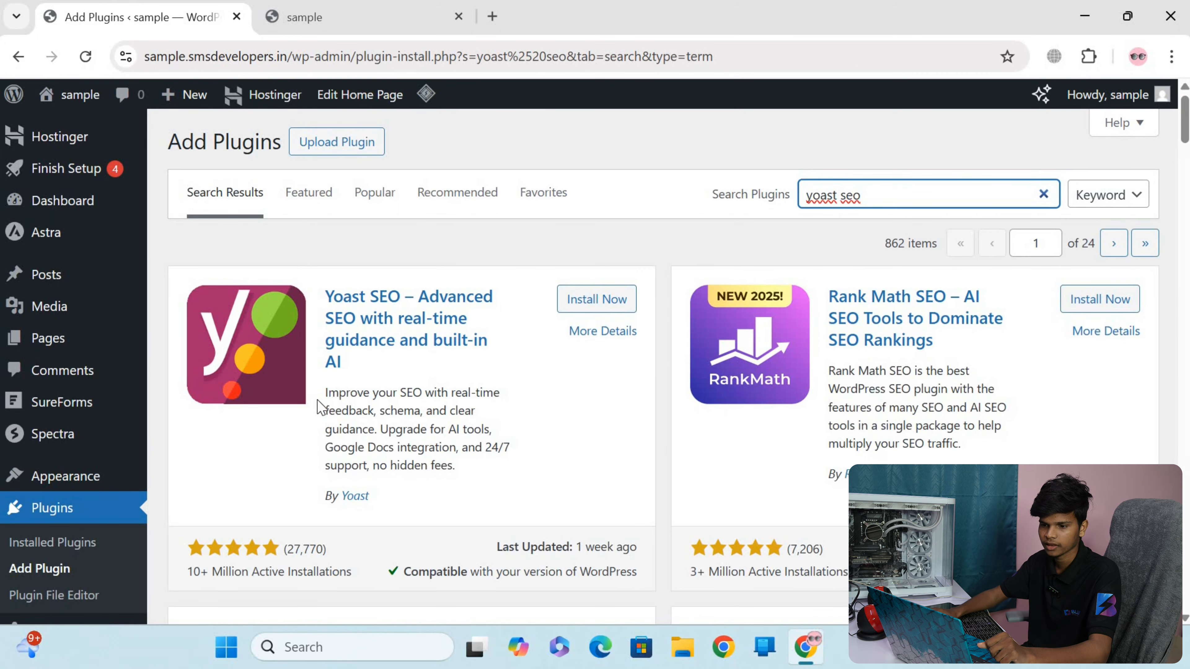
pyautogui.scroll(-5, 318, 404)
pyautogui.scroll(4, 318, 393)
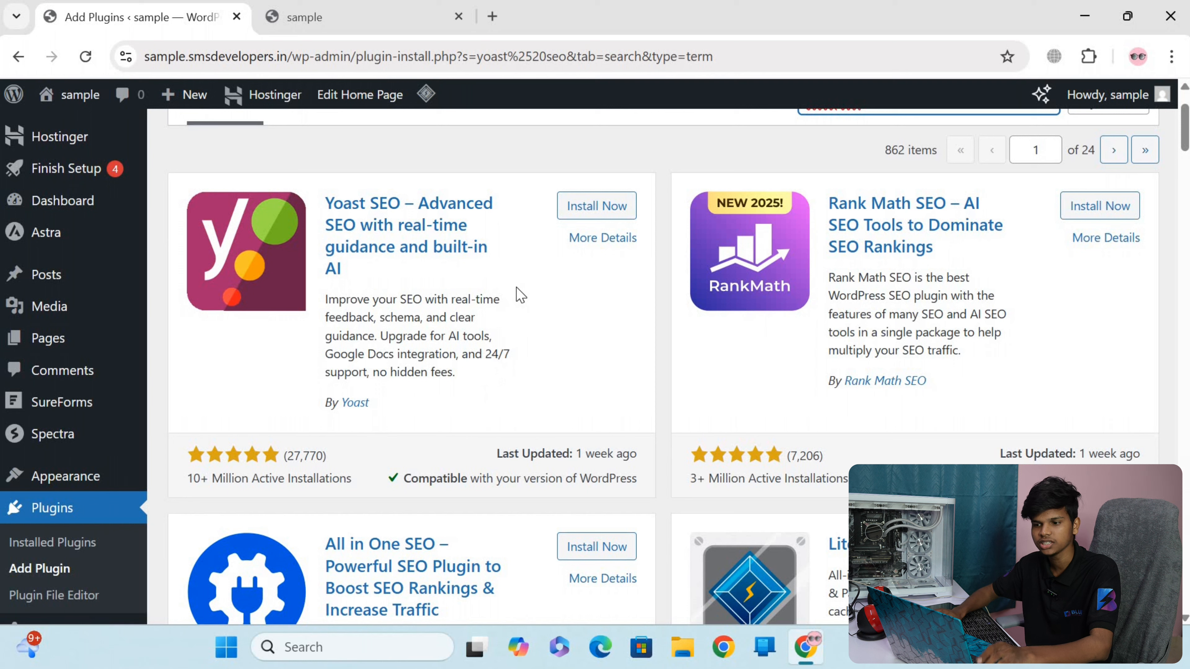
pyautogui.click(598, 210)
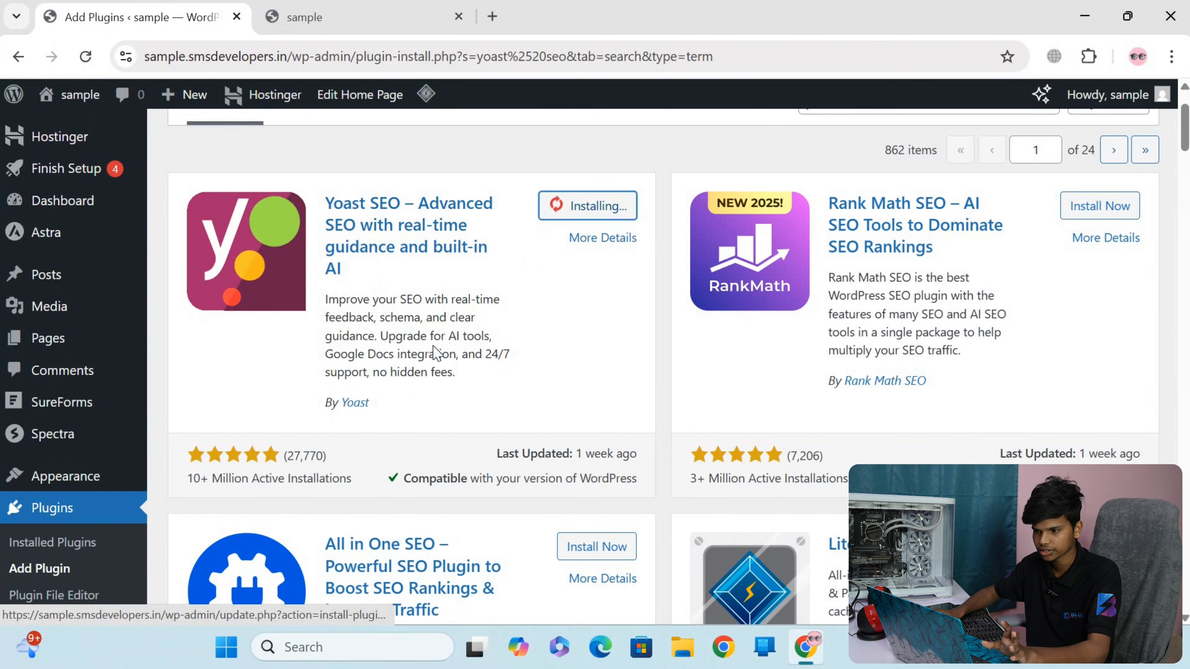
# Look through the other SEO plugin results, then clear the search and browse the unfiltered plugin directory
pyautogui.scroll(-2, 855, 422)
pyautogui.scroll(-1, 855, 422)
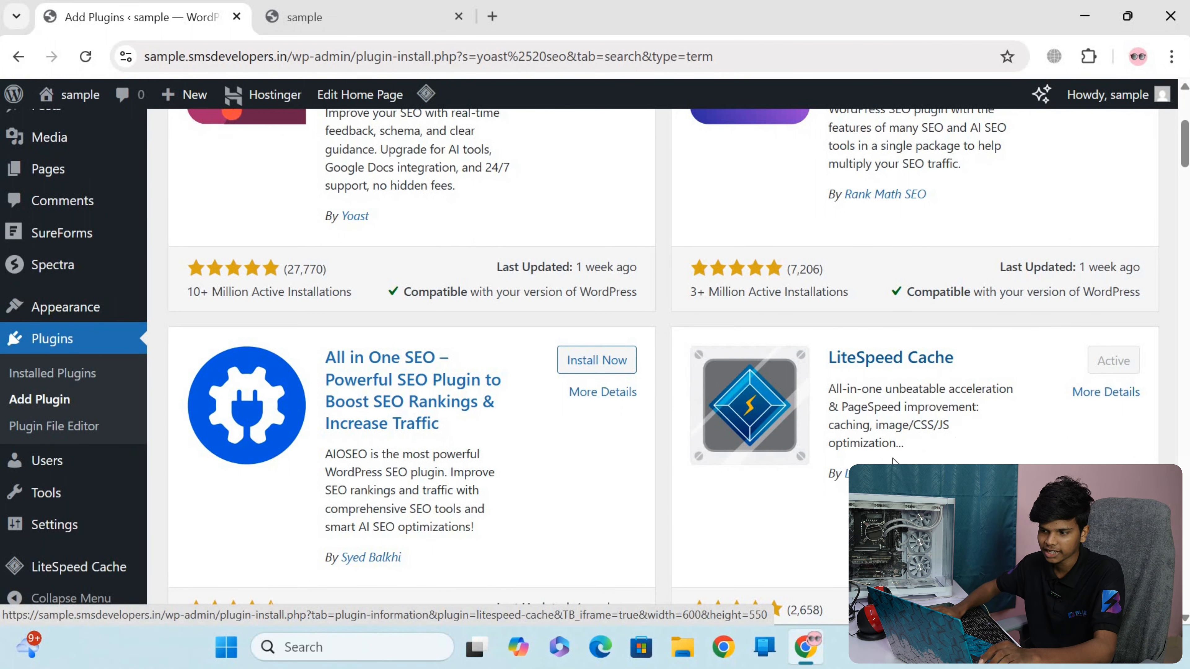
pyautogui.scroll(-5, 773, 433)
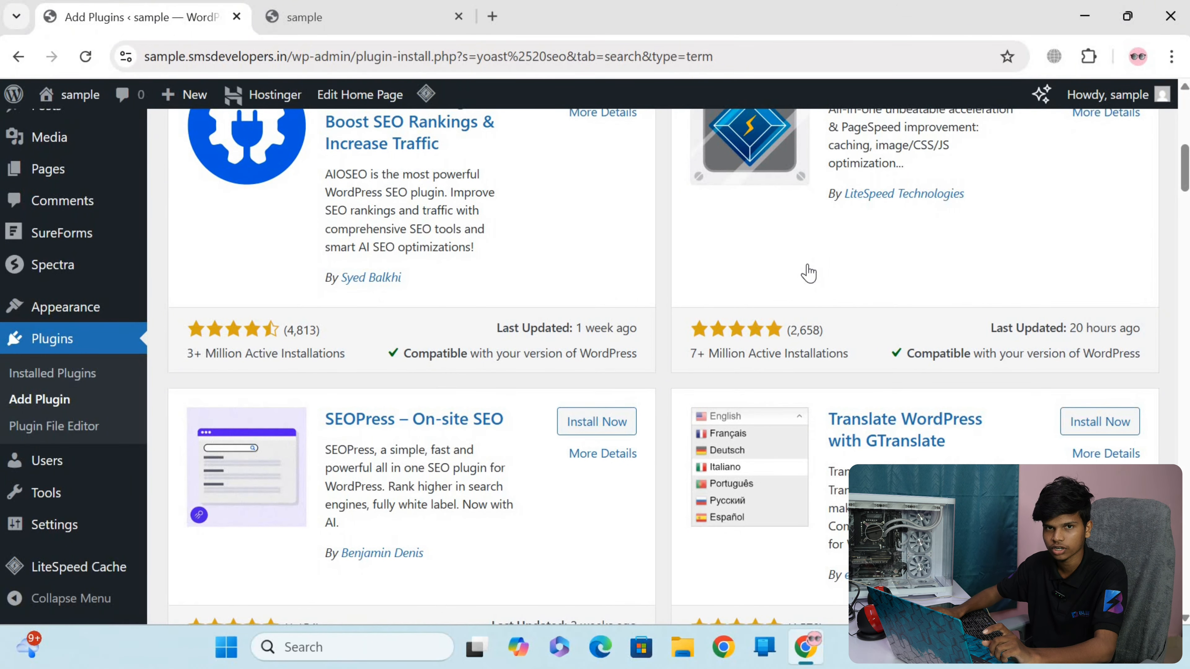
pyautogui.scroll(3, 810, 272)
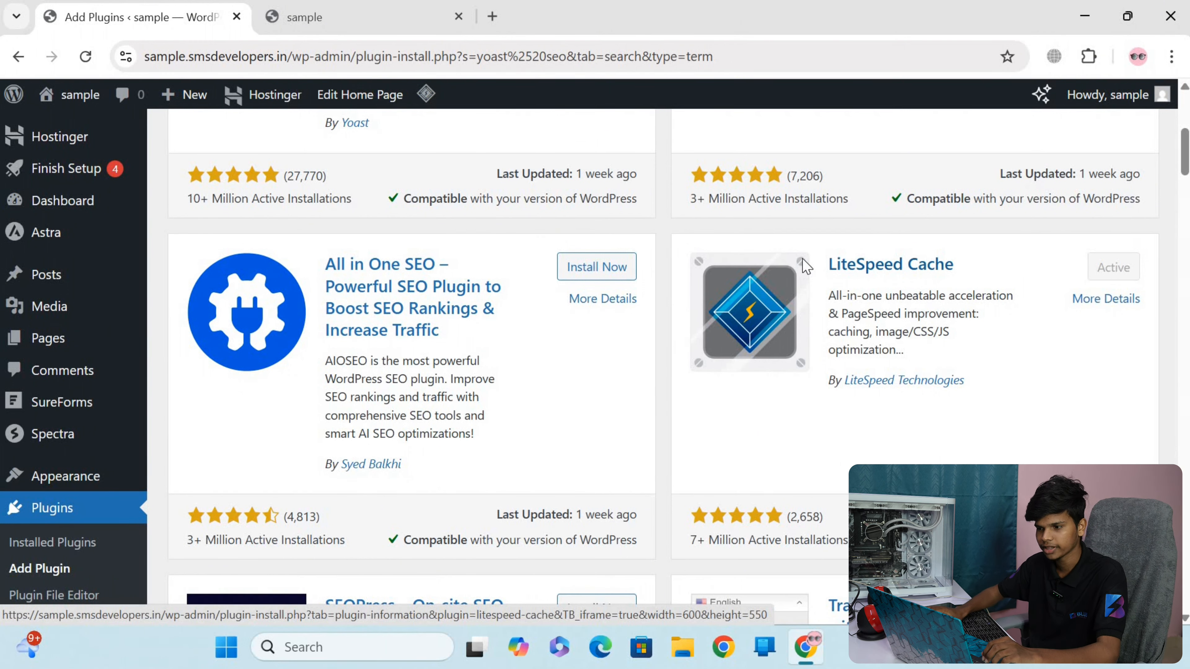
pyautogui.scroll(5, 809, 273)
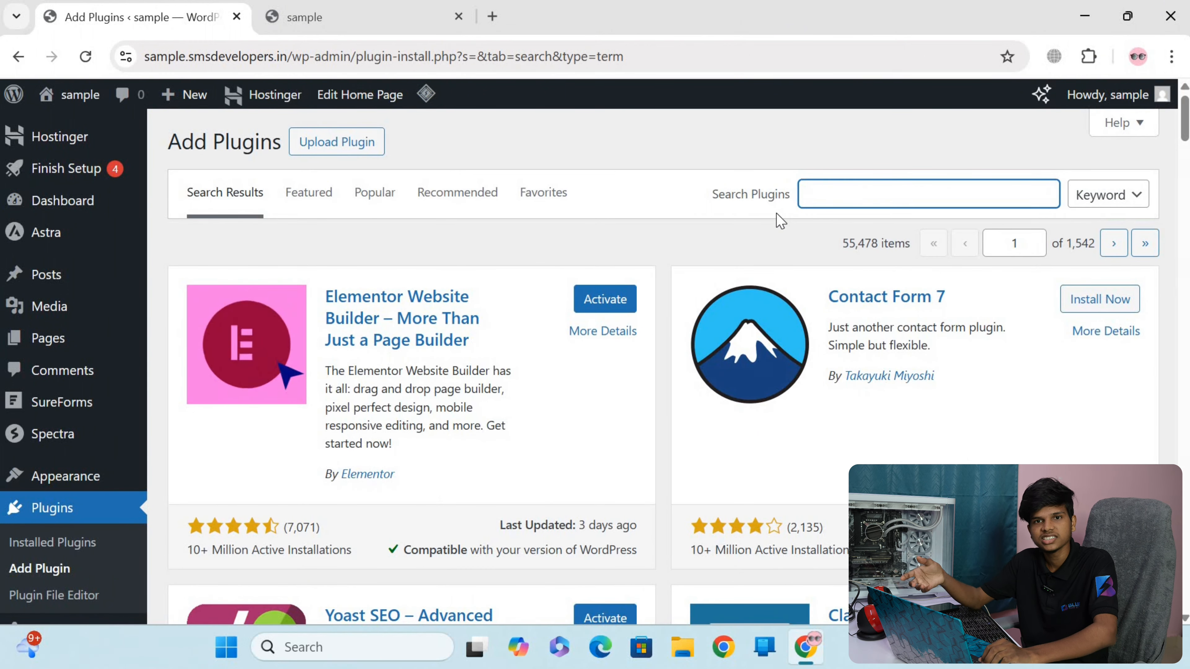
pyautogui.scroll(-10, 550, 287)
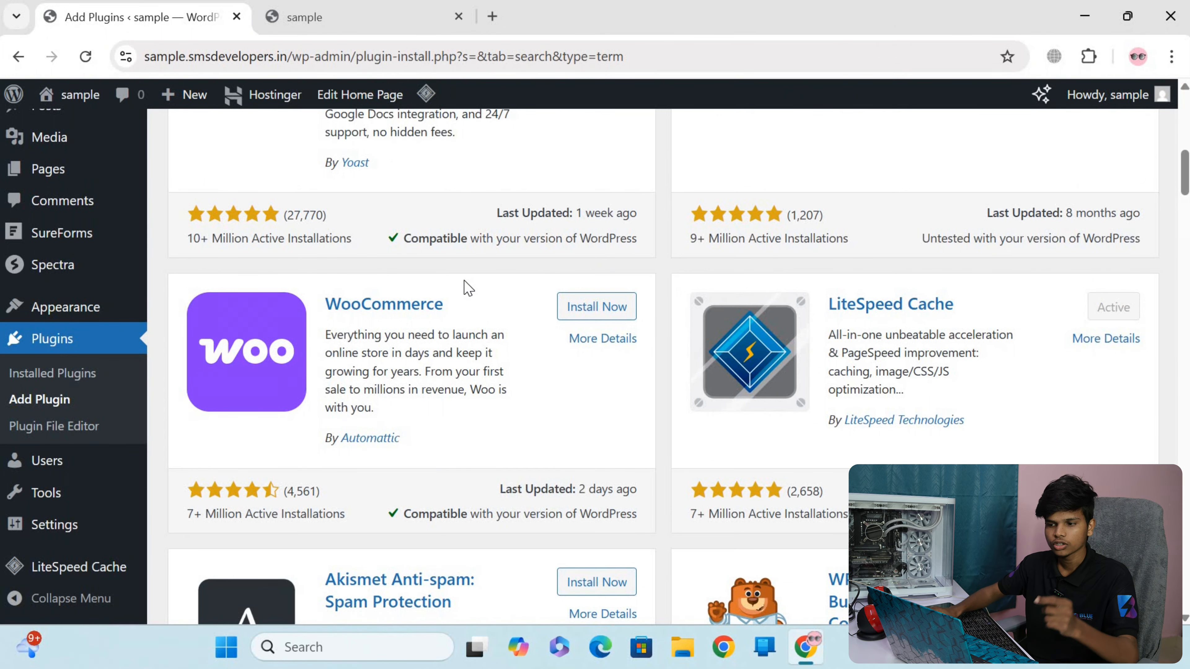
pyautogui.scroll(10, 469, 286)
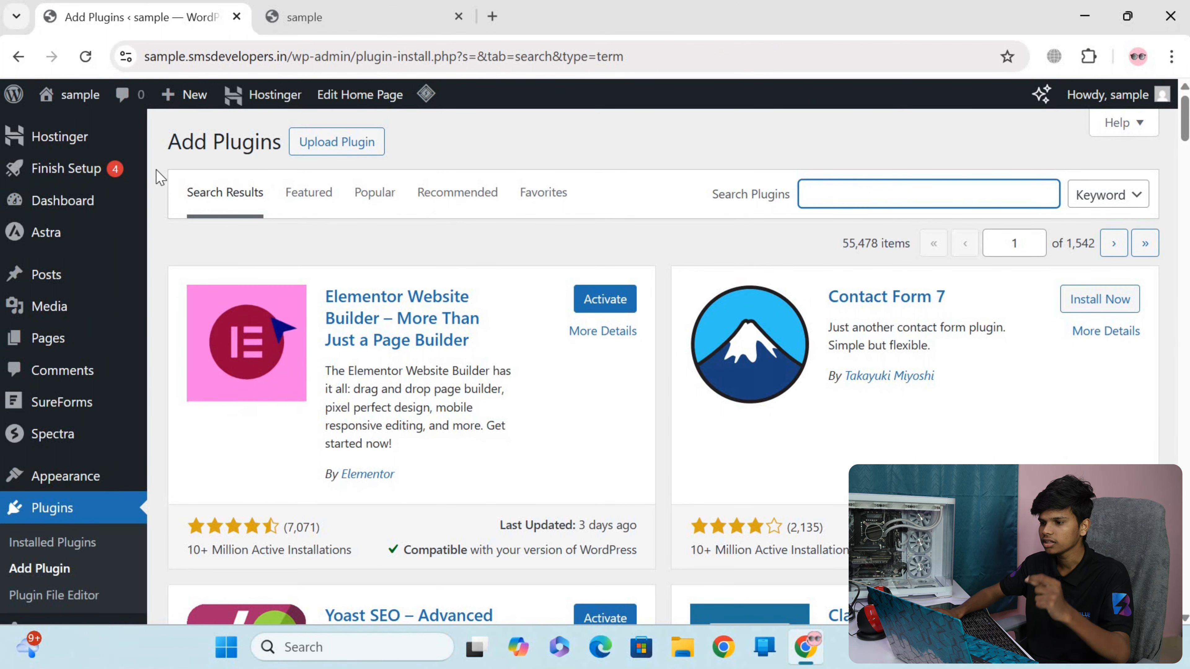
# Open the list of installed plugins
pyautogui.scroll(-4, 88, 308)
pyautogui.scroll(-1, 89, 308)
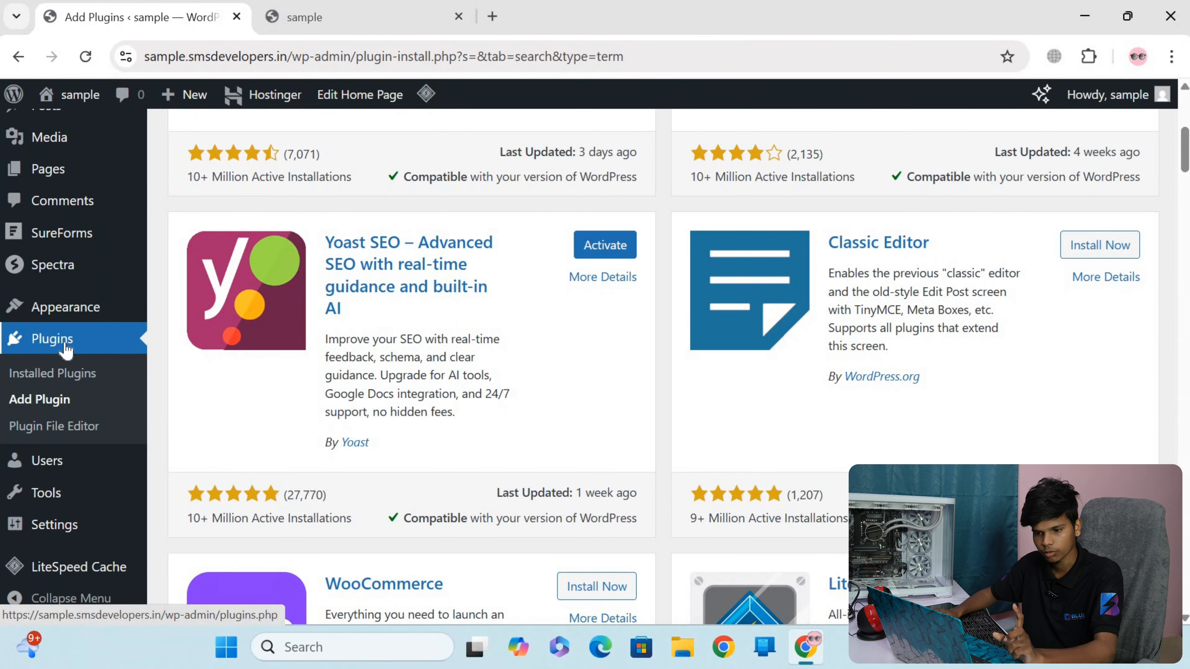
pyautogui.click(64, 352)
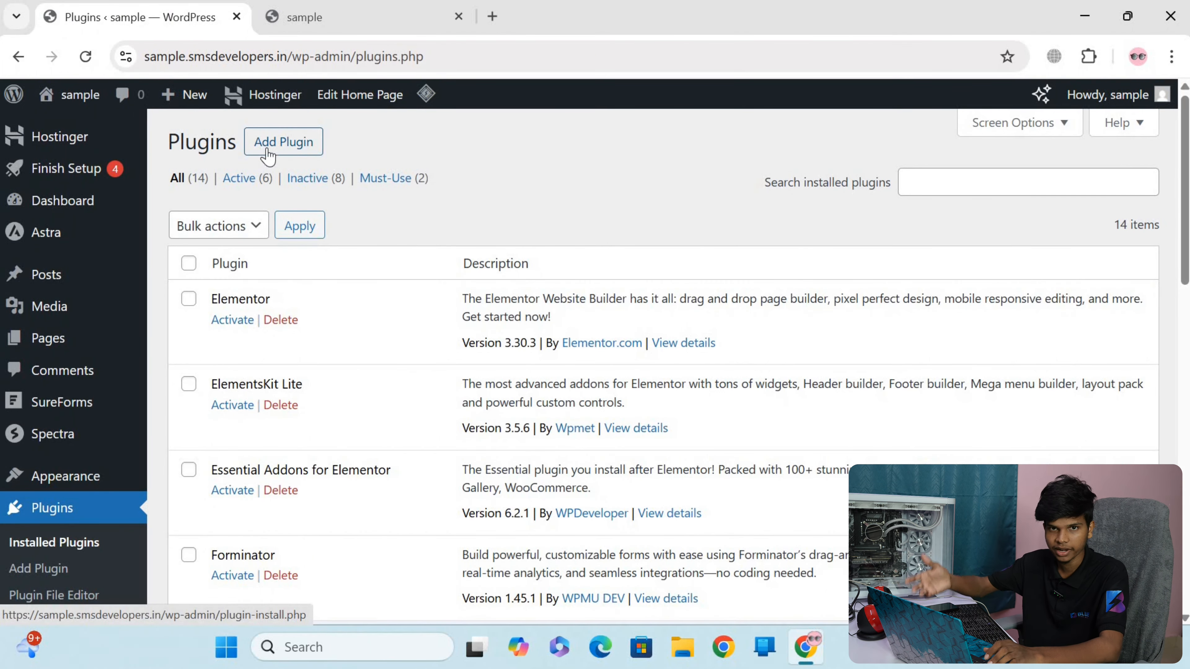
# Activate the Elementor plugin in the installed plugins list
pyautogui.scroll(-10, 285, 277)
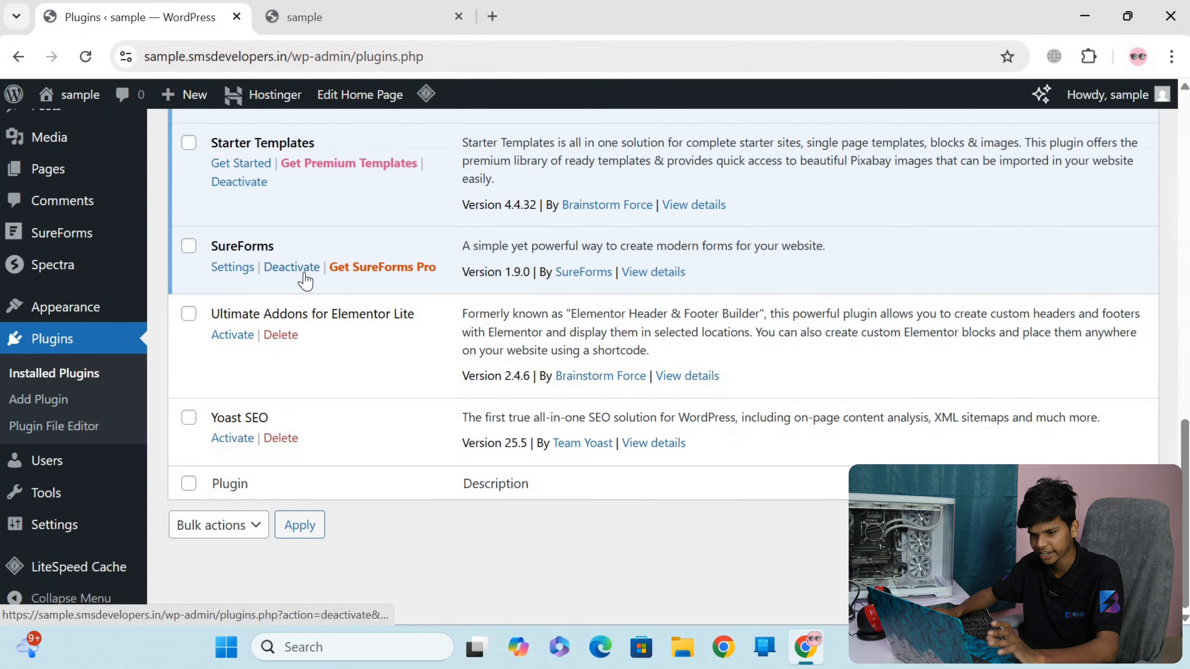
pyautogui.scroll(10, 330, 269)
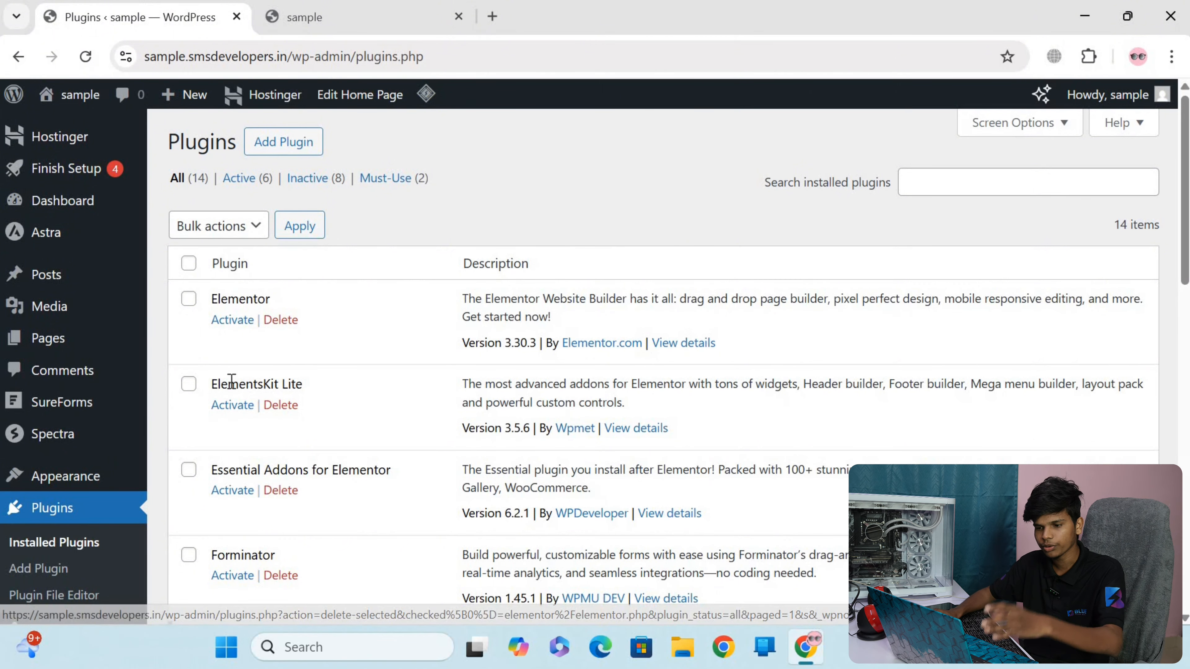
pyautogui.click(233, 319)
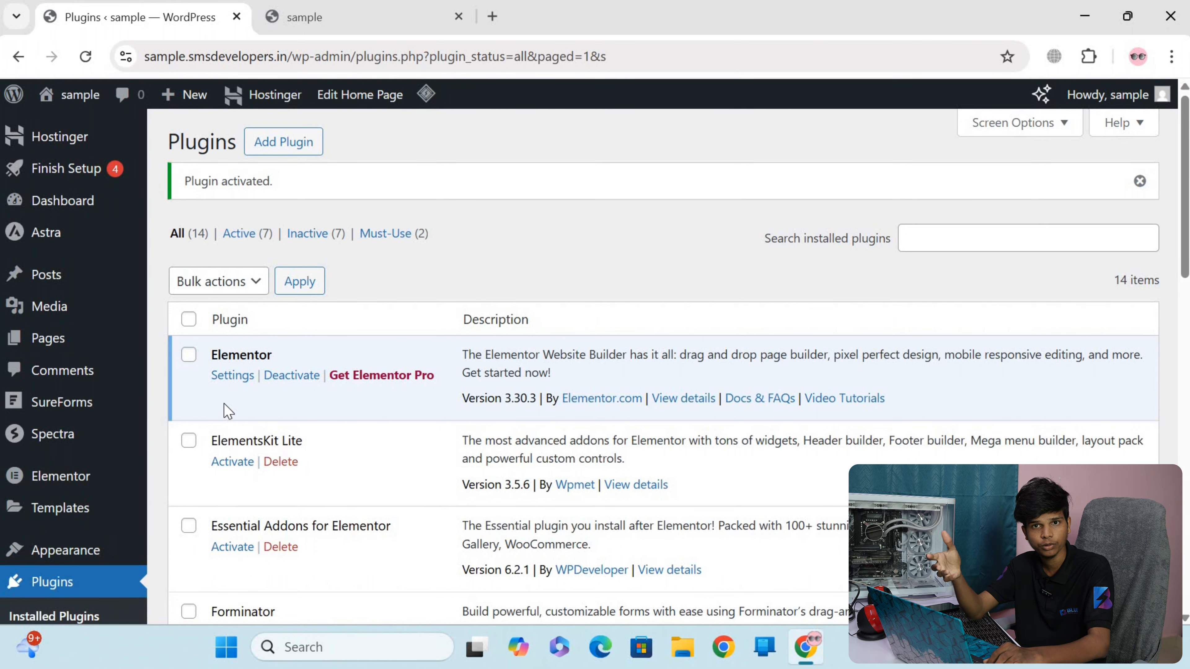
pyautogui.scroll(-6, 225, 411)
pyautogui.scroll(6, 522, 364)
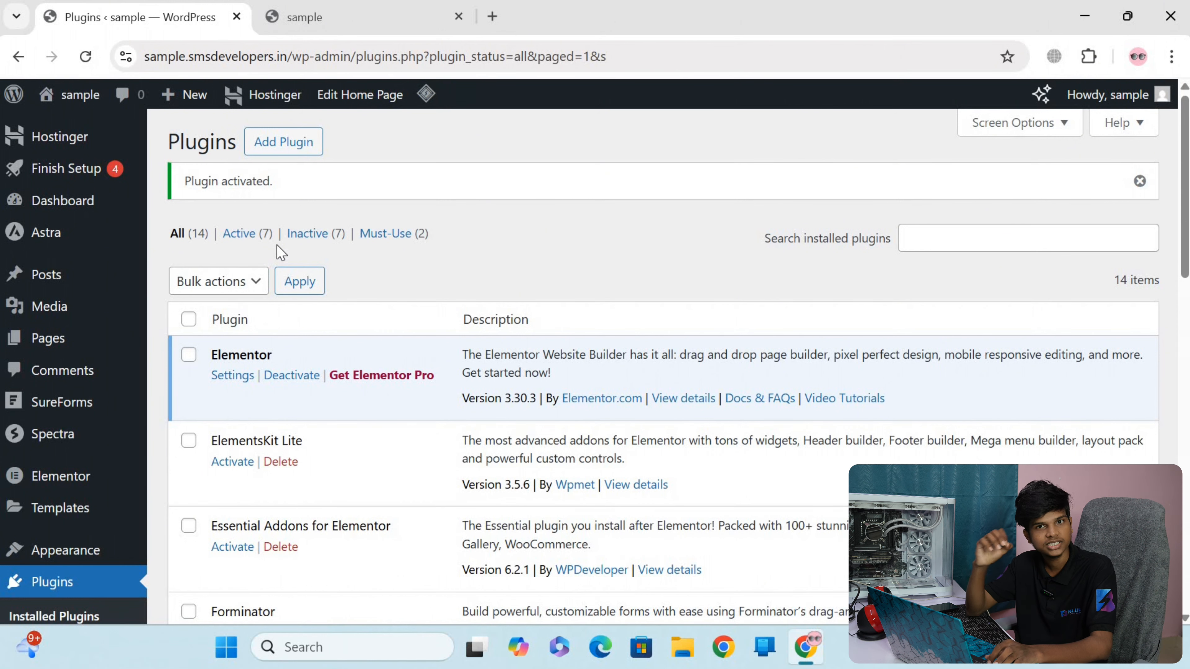
# Open the Services page on the live site and look through its sections
pyautogui.click(379, 16)
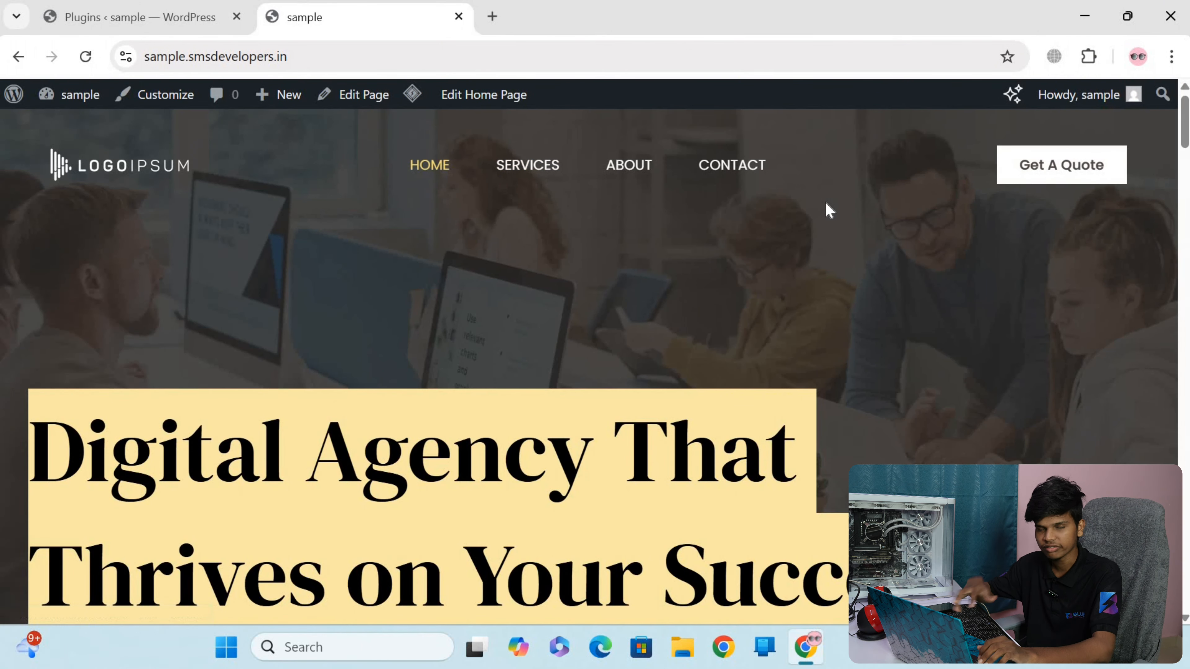
pyautogui.click(528, 169)
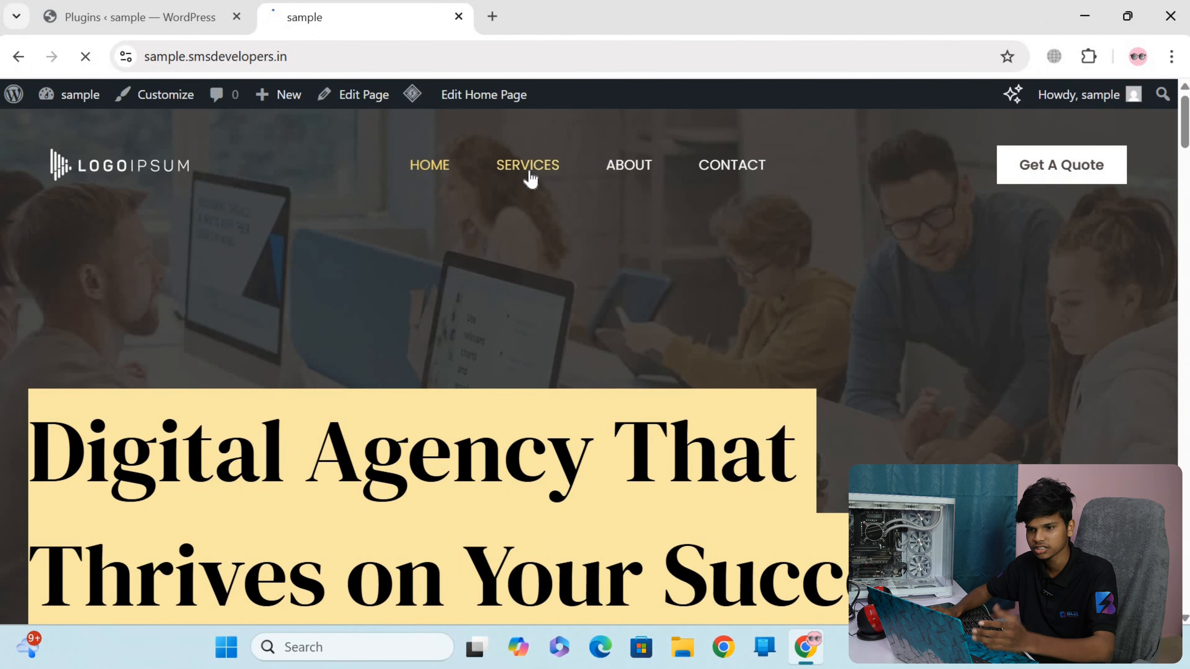
pyautogui.scroll(-8, 654, 342)
pyautogui.scroll(-6, 468, 221)
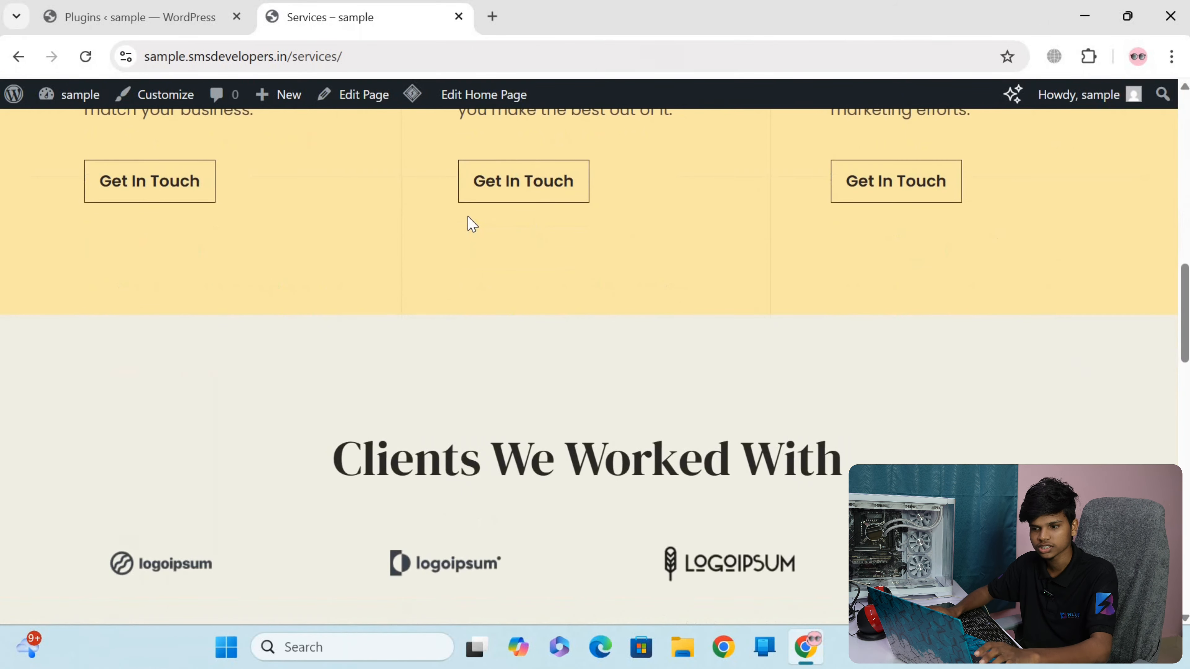
pyautogui.scroll(6, 664, 324)
pyautogui.scroll(-8, 679, 330)
pyautogui.scroll(-6, 679, 330)
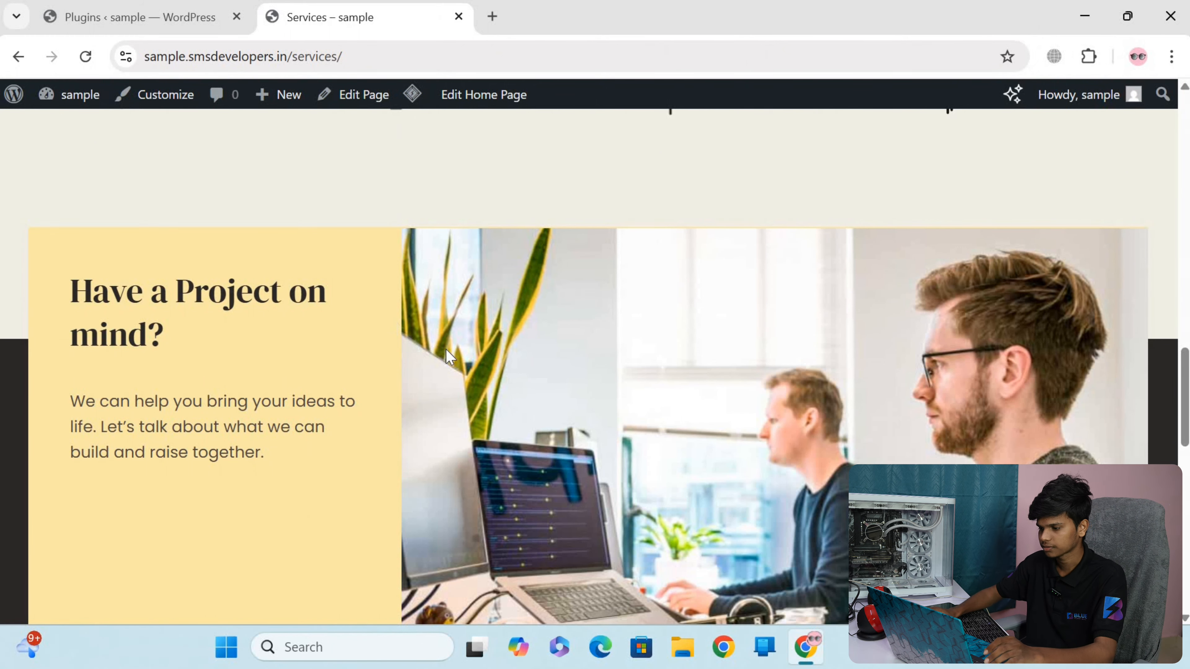
pyautogui.scroll(10, 300, 291)
# Return to the site admin, open the list of all pages and look through the existing pages
pyautogui.click(176, 19)
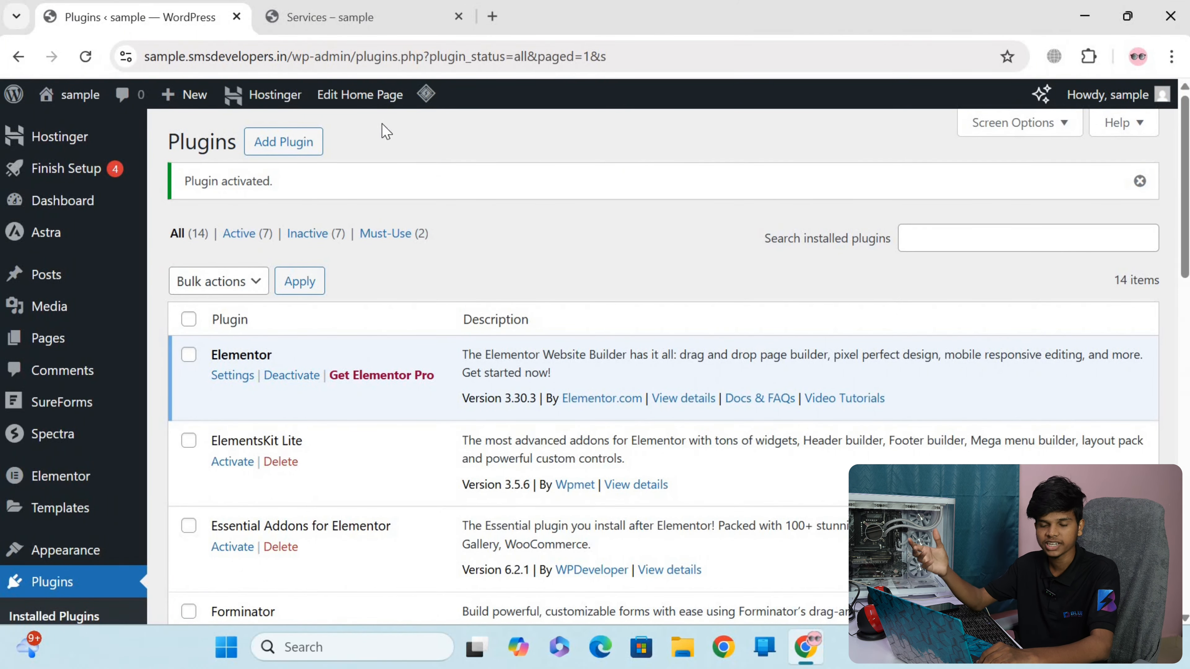
pyautogui.scroll(-8, 182, 343)
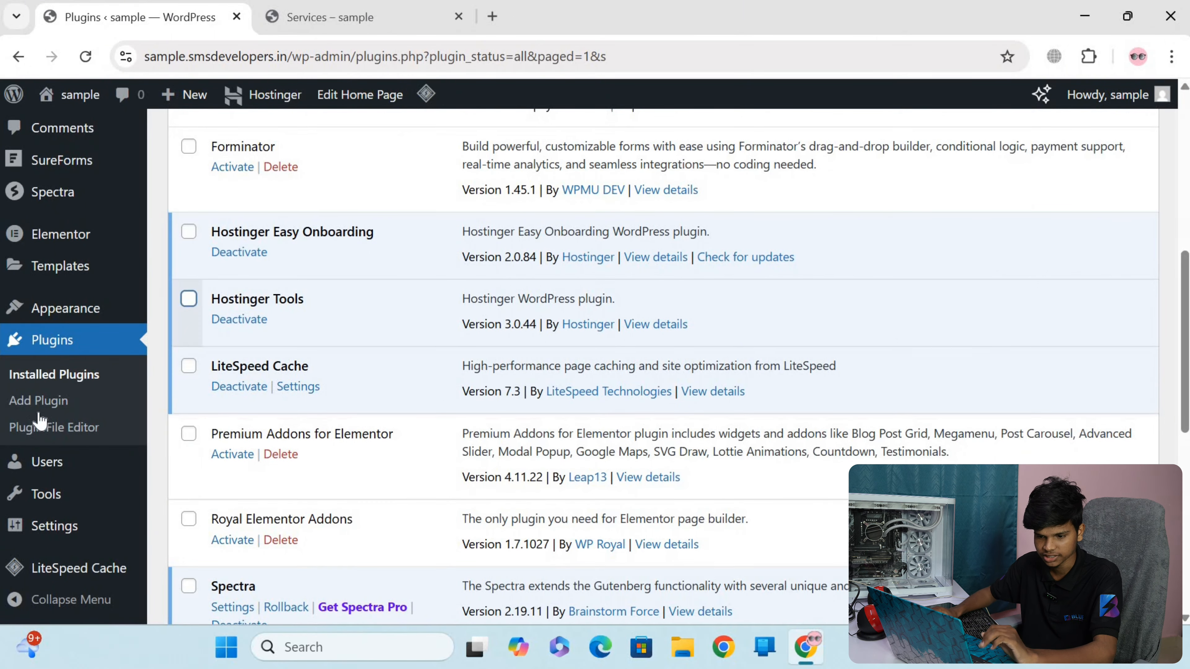
pyautogui.scroll(8, 47, 415)
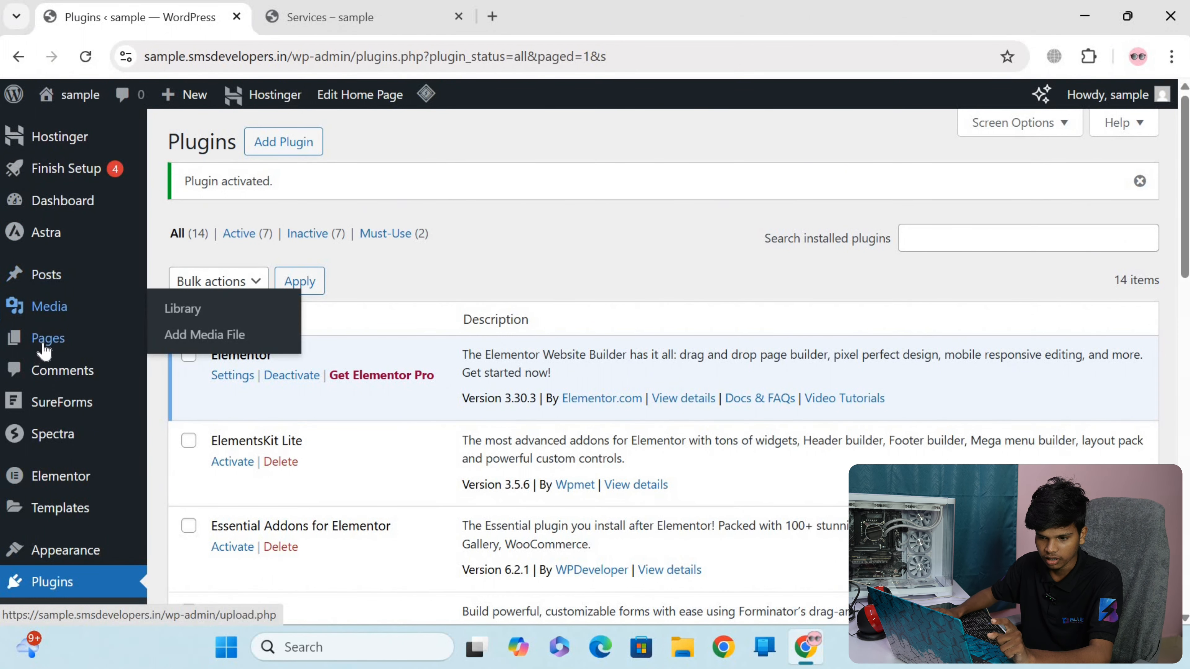
pyautogui.moveTo(44, 347)
pyautogui.click(43, 349)
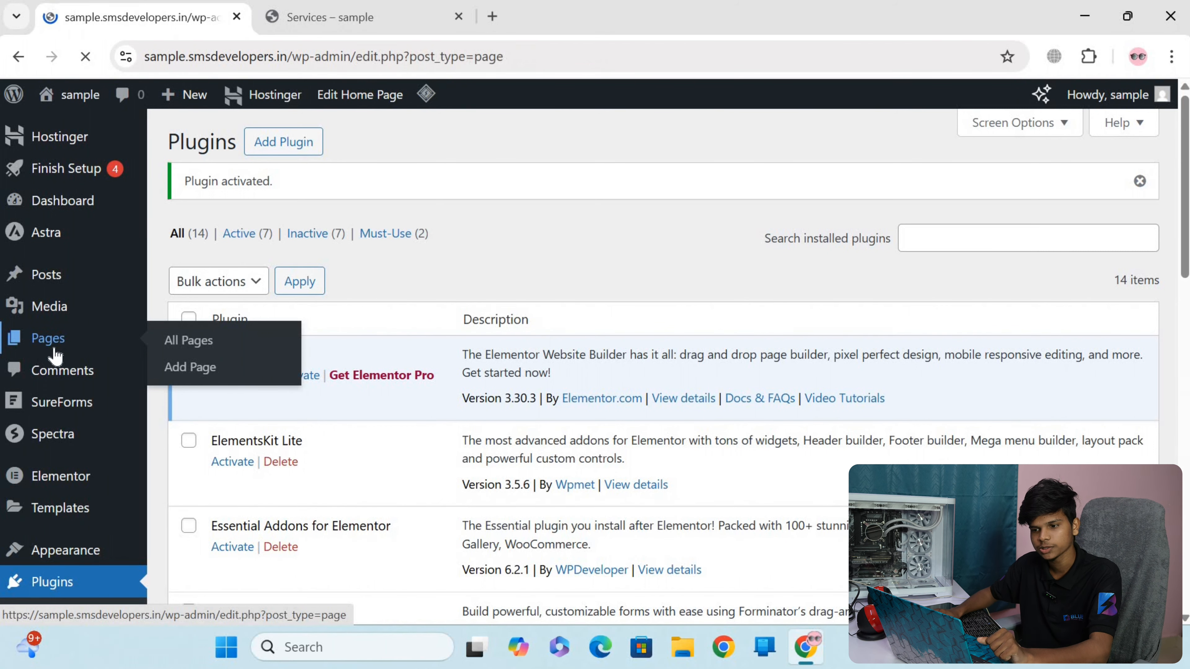
pyautogui.scroll(-5, 623, 504)
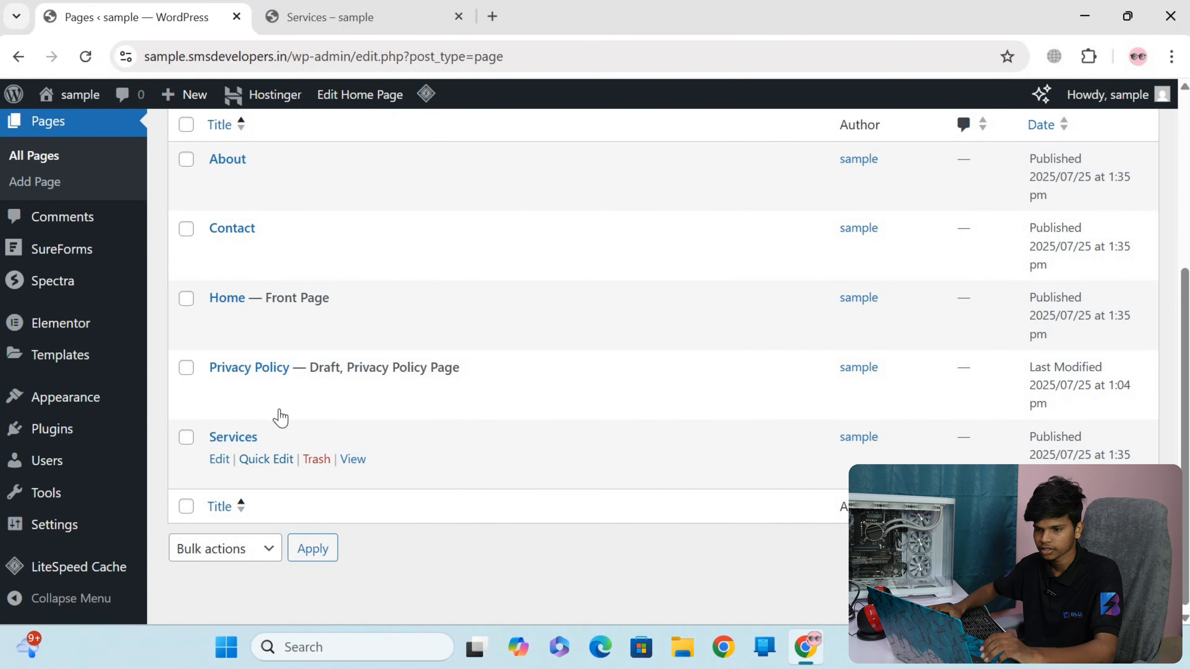
pyautogui.scroll(5, 279, 417)
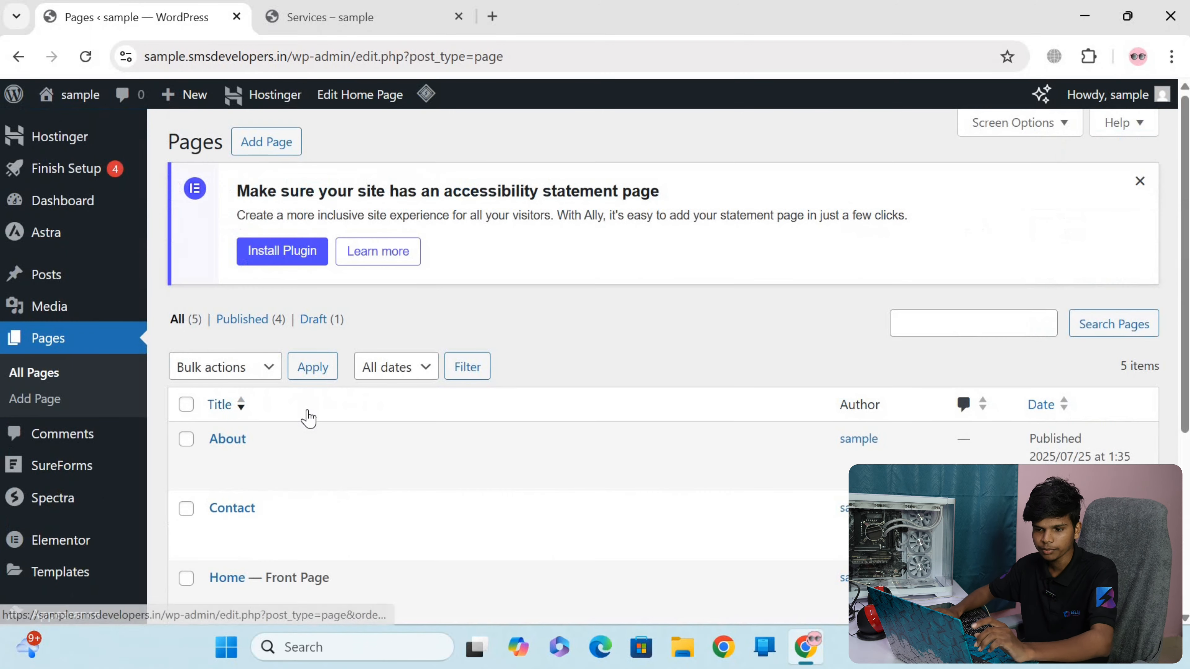
# Add a new page titled "Home" and publish it
pyautogui.click(276, 151)
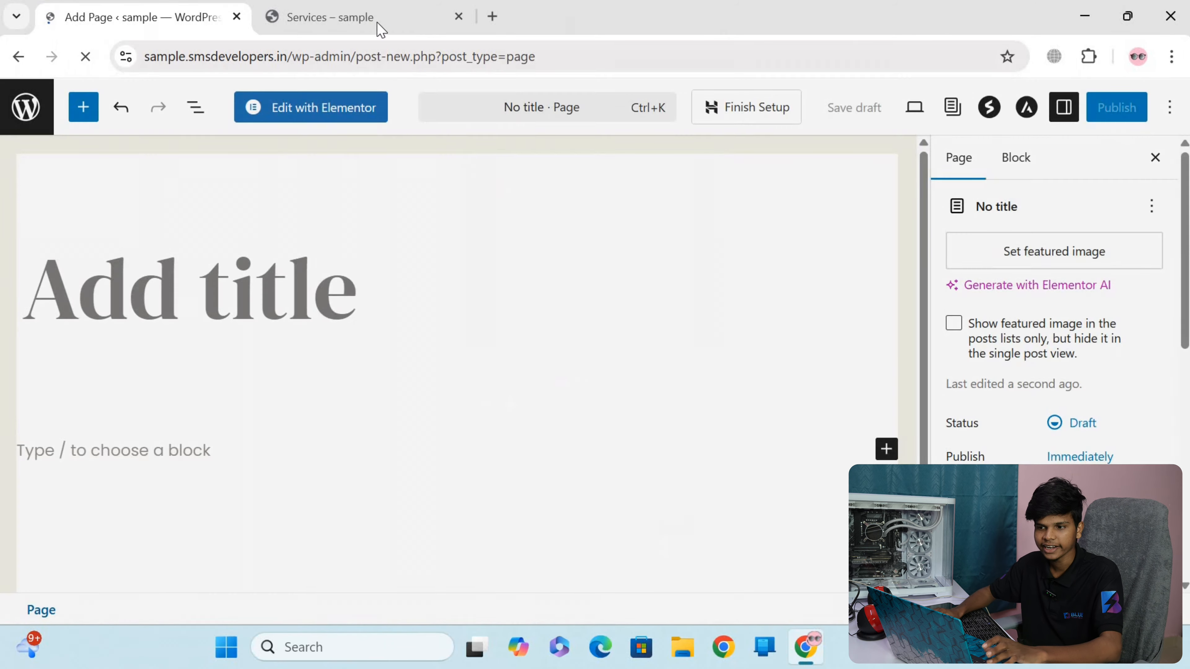
pyautogui.click(380, 21)
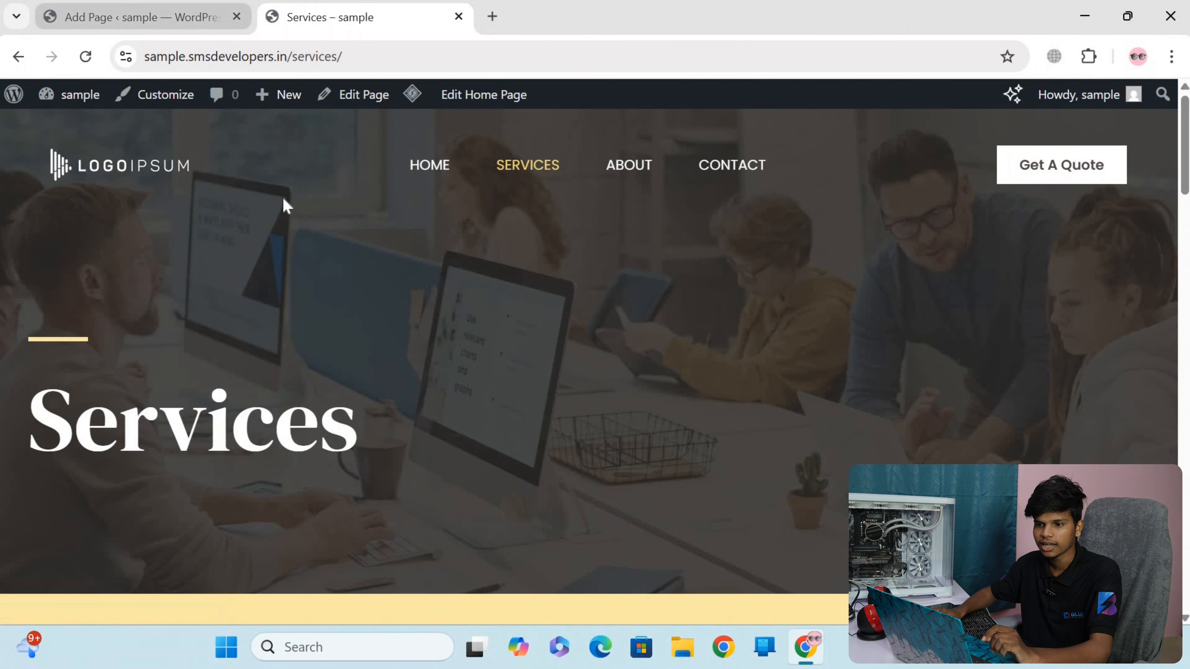
pyautogui.click(159, 18)
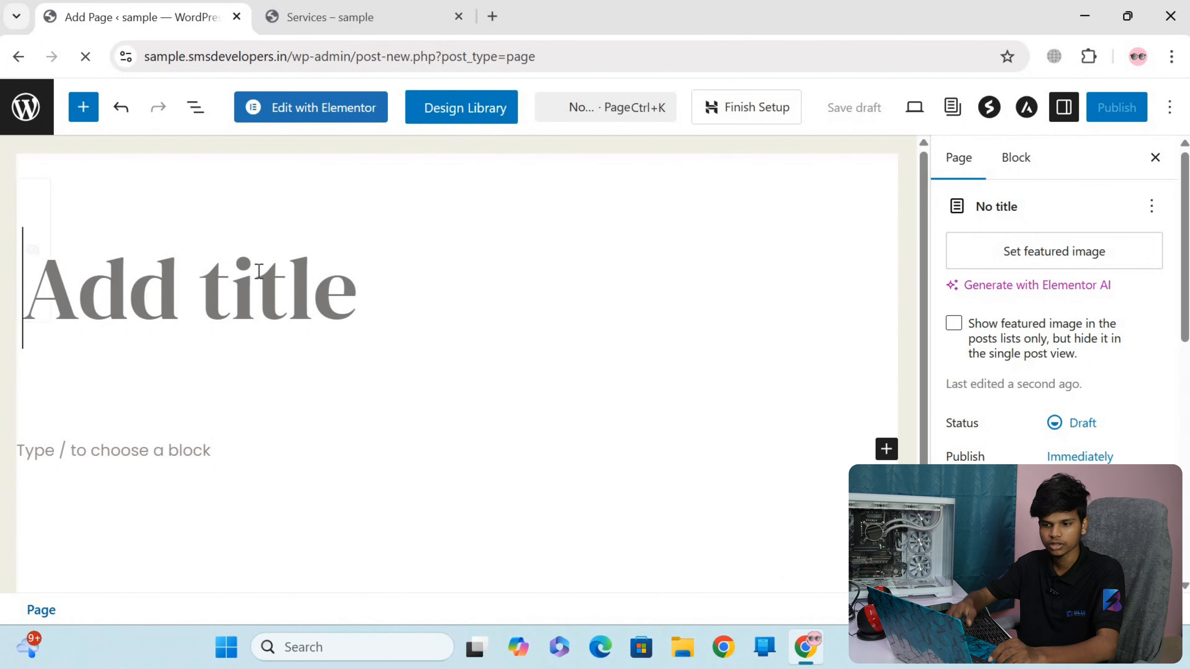
pyautogui.write('Home')
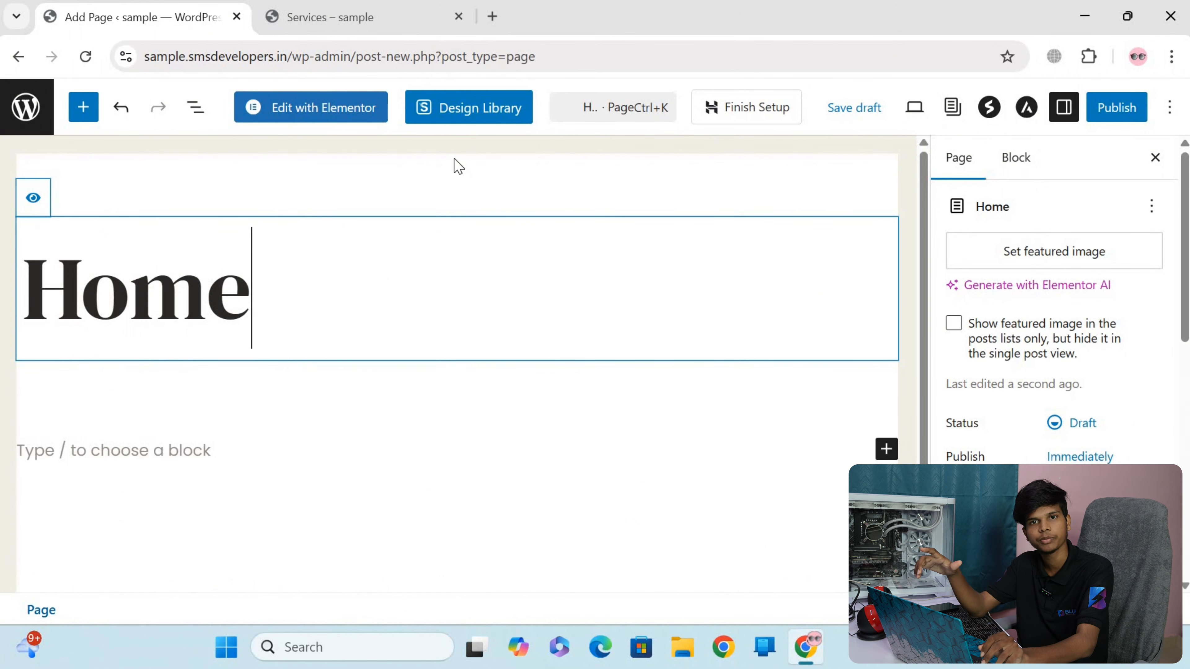
pyautogui.click(1114, 115)
pyautogui.click(1123, 118)
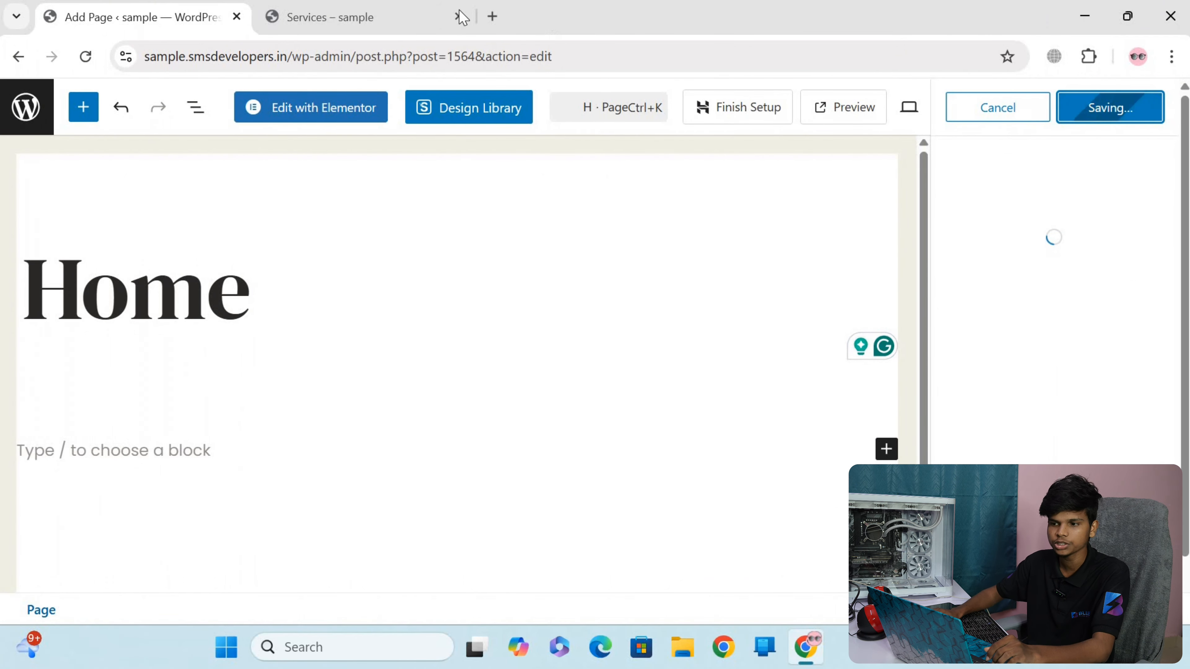
# Reload the live Services page to check its navigation menu, and return to the page editor
pyautogui.click(415, 26)
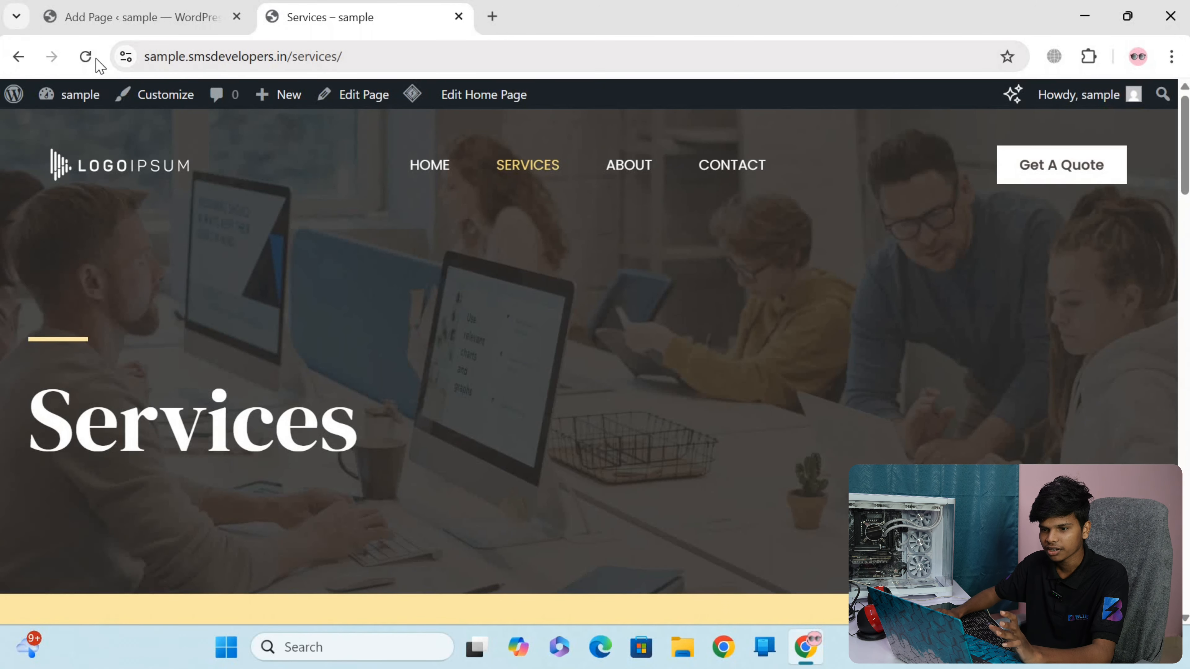
pyautogui.click(86, 57)
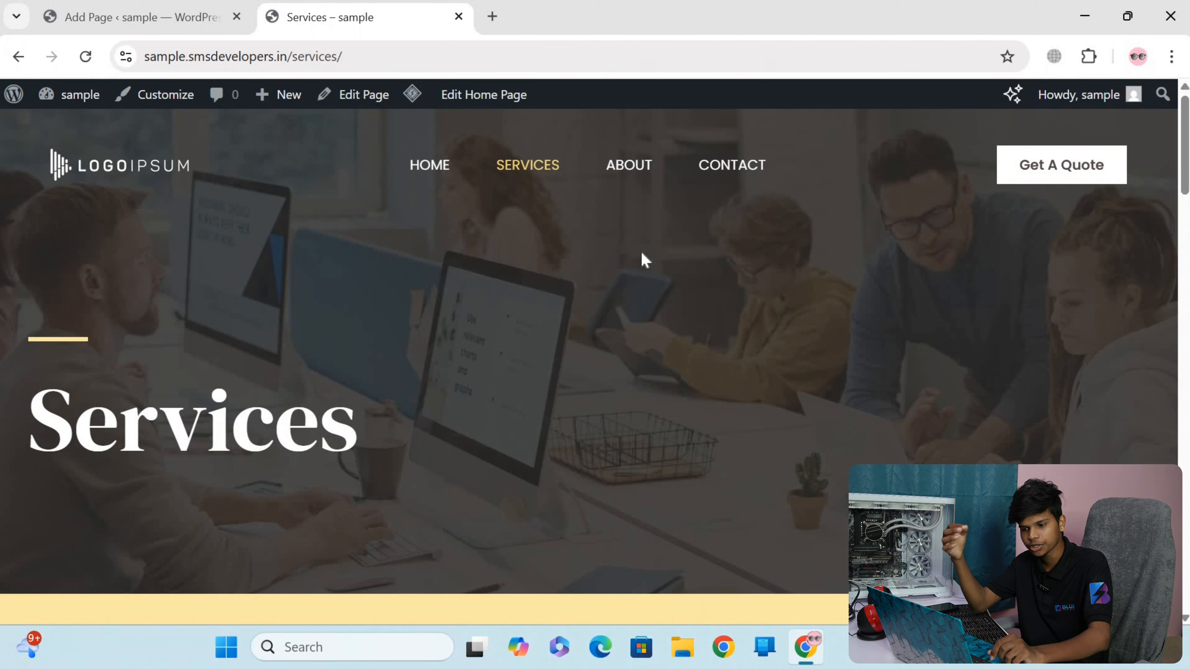
pyautogui.click(141, 17)
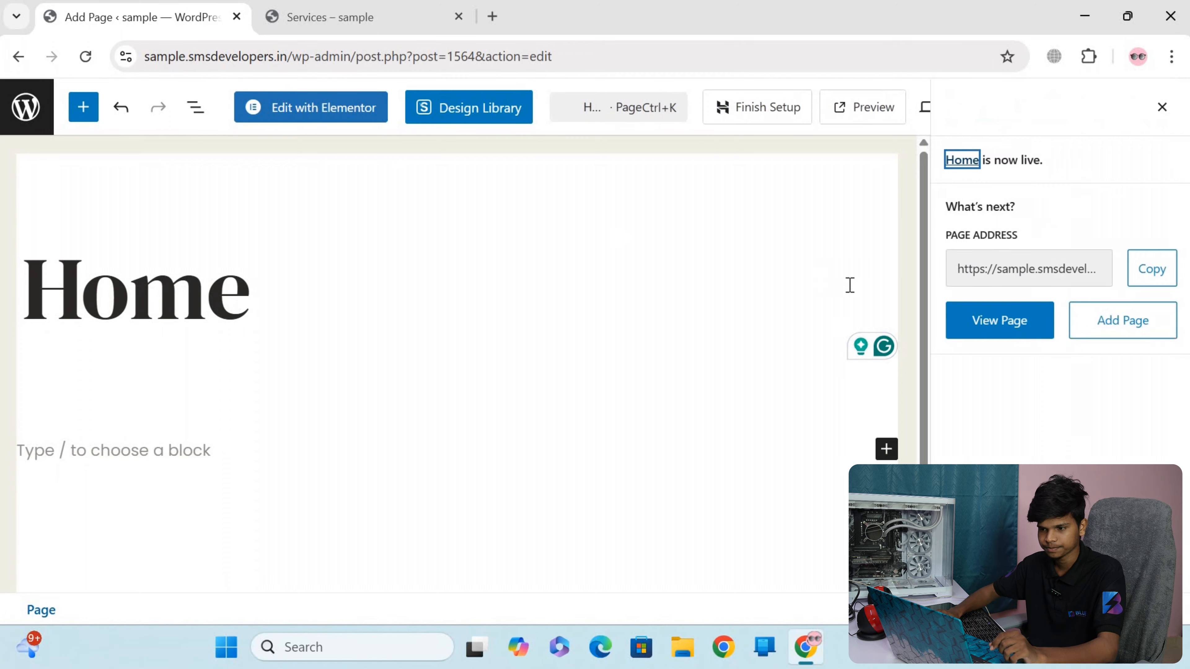
# Go back to the page list, then add and publish a new page titled "SEO"
pyautogui.click(1097, 149)
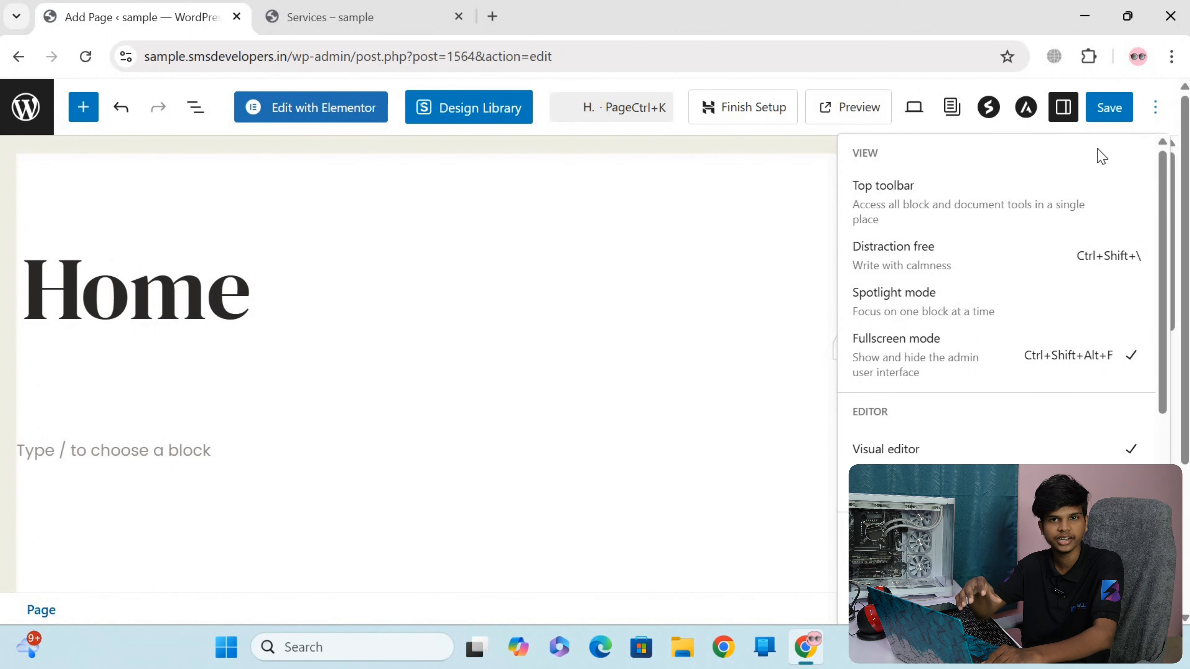
pyautogui.click(17, 107)
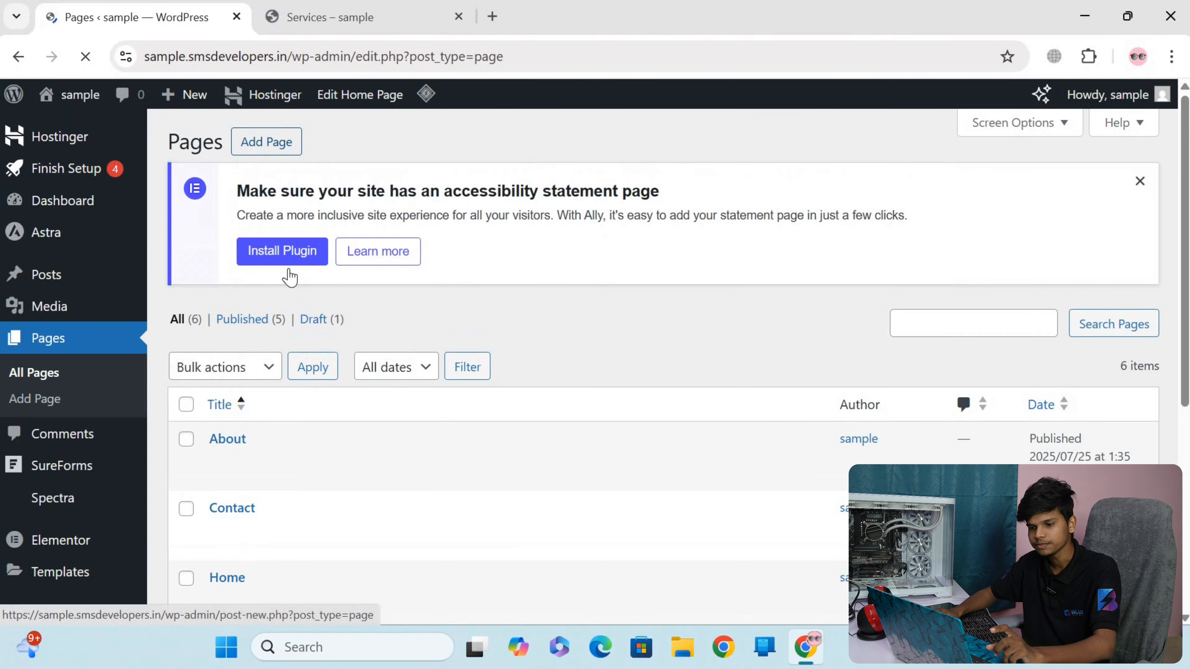
pyautogui.click(269, 142)
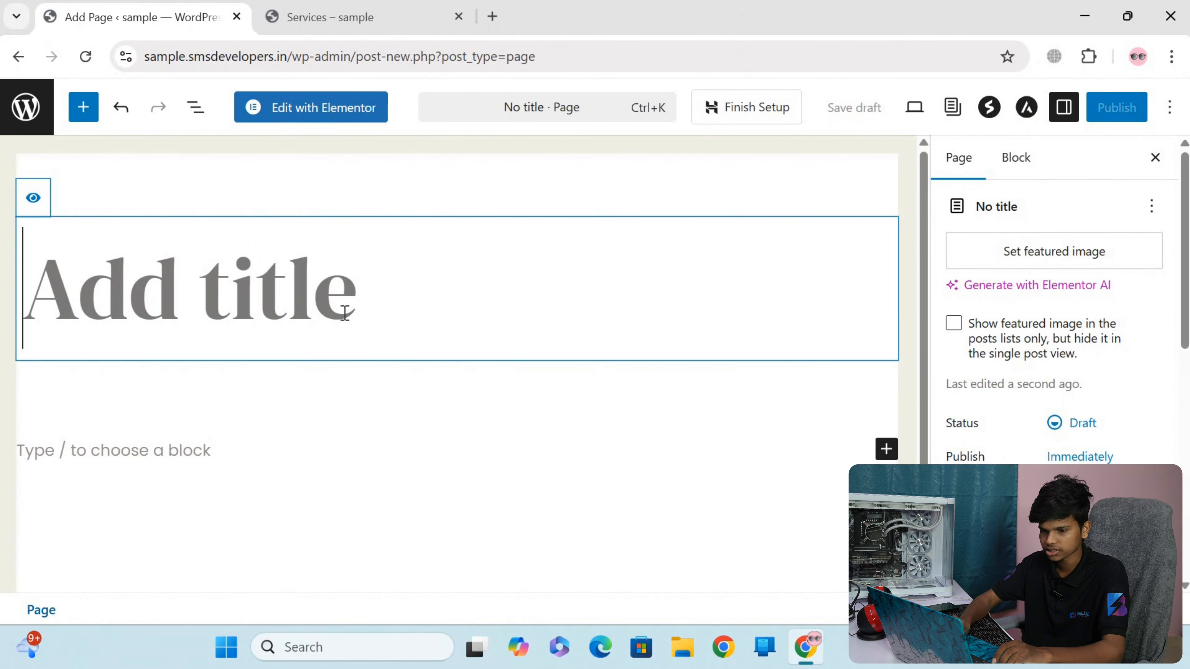
pyautogui.write('SEO')
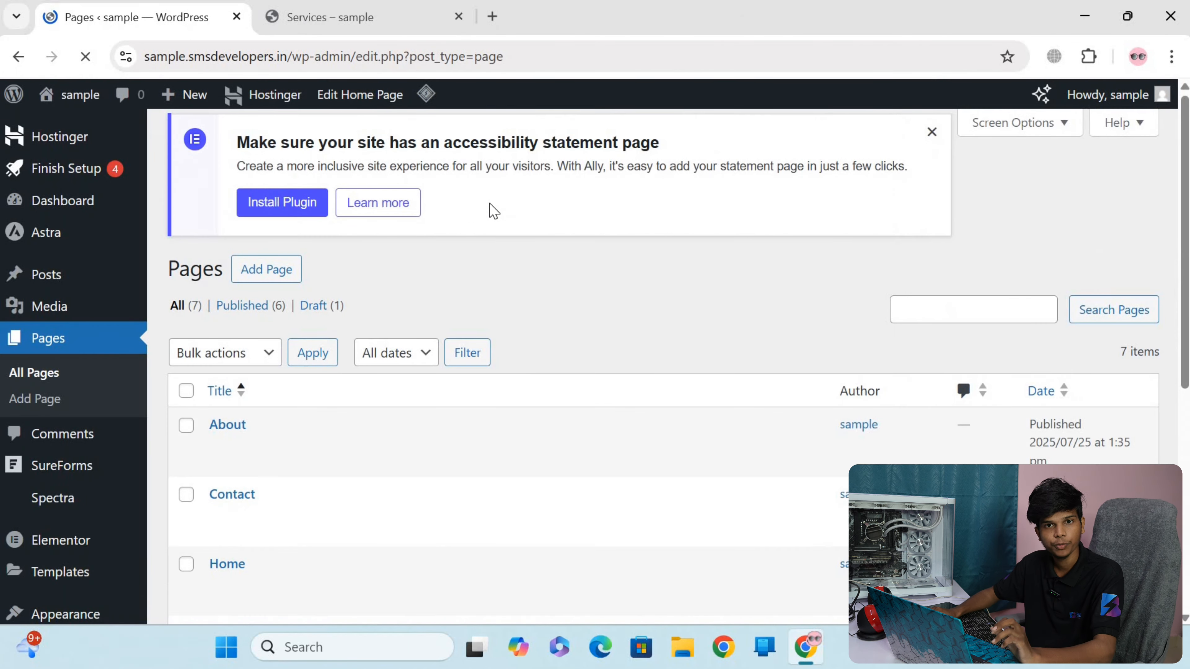
# Add a new page titled "Social Media Marketing" and publish it
pyautogui.click(239, 142)
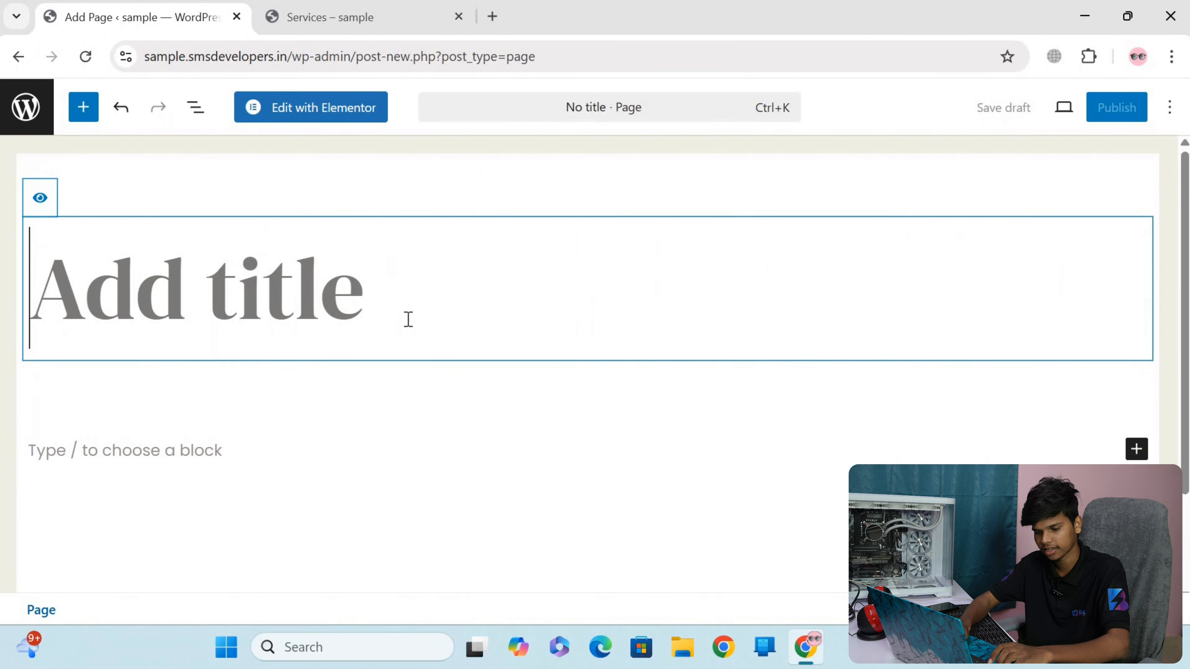
pyautogui.write('SOcial Media Marketing')
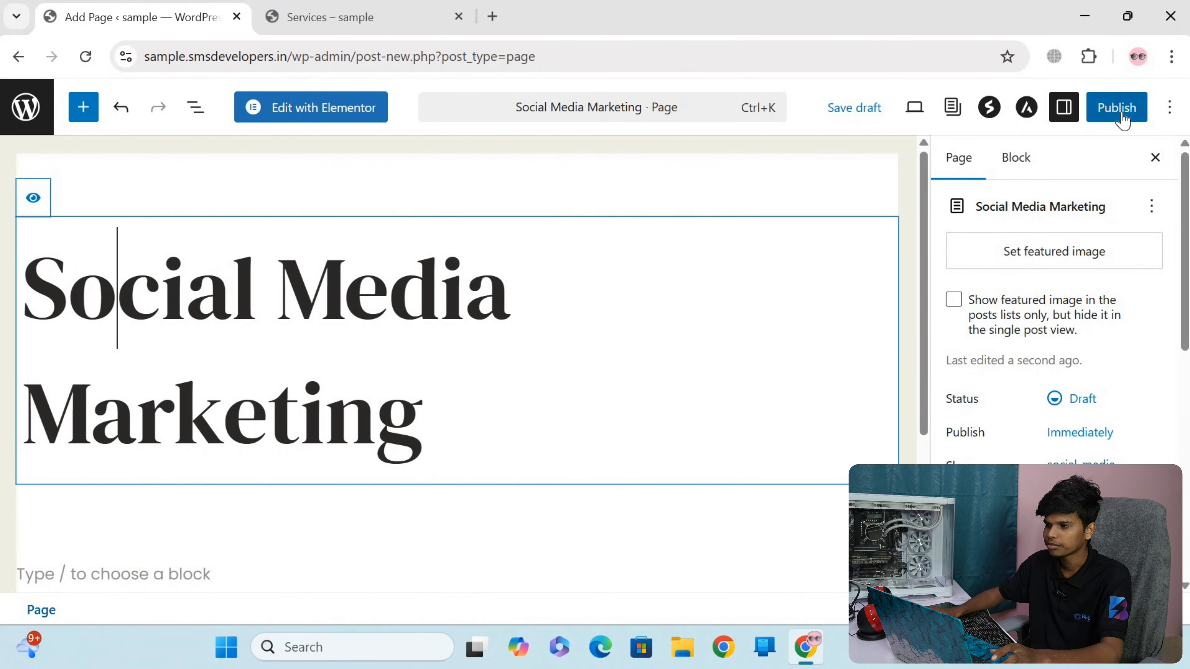
pyautogui.click(1123, 119)
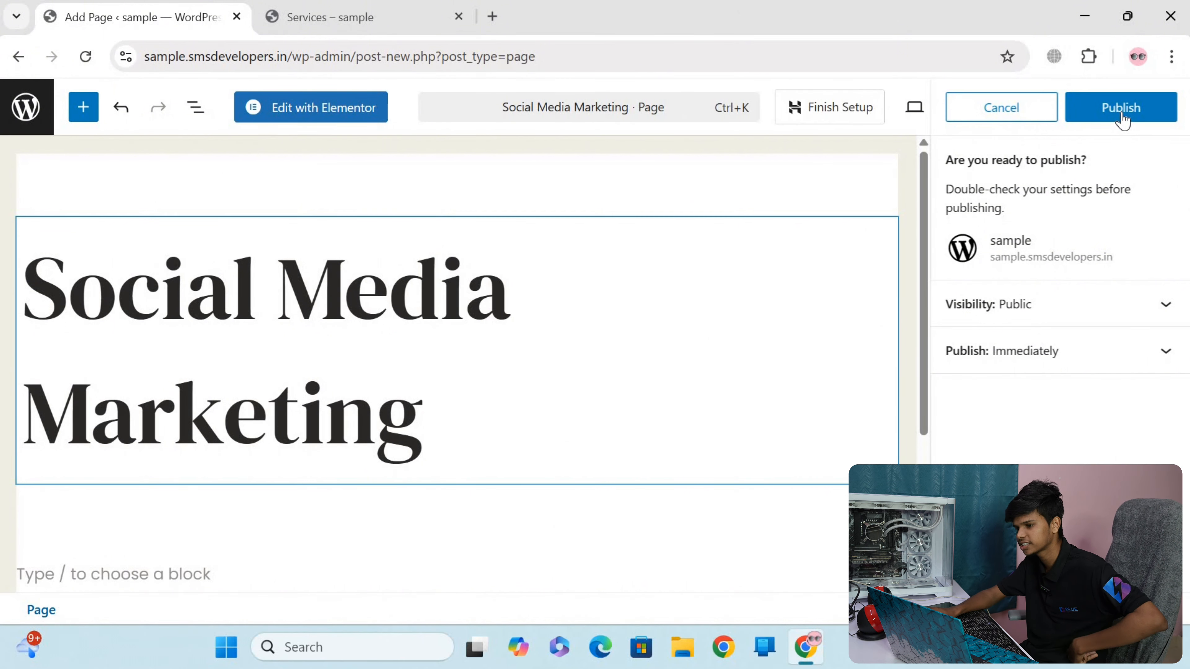
pyautogui.press('Escape')
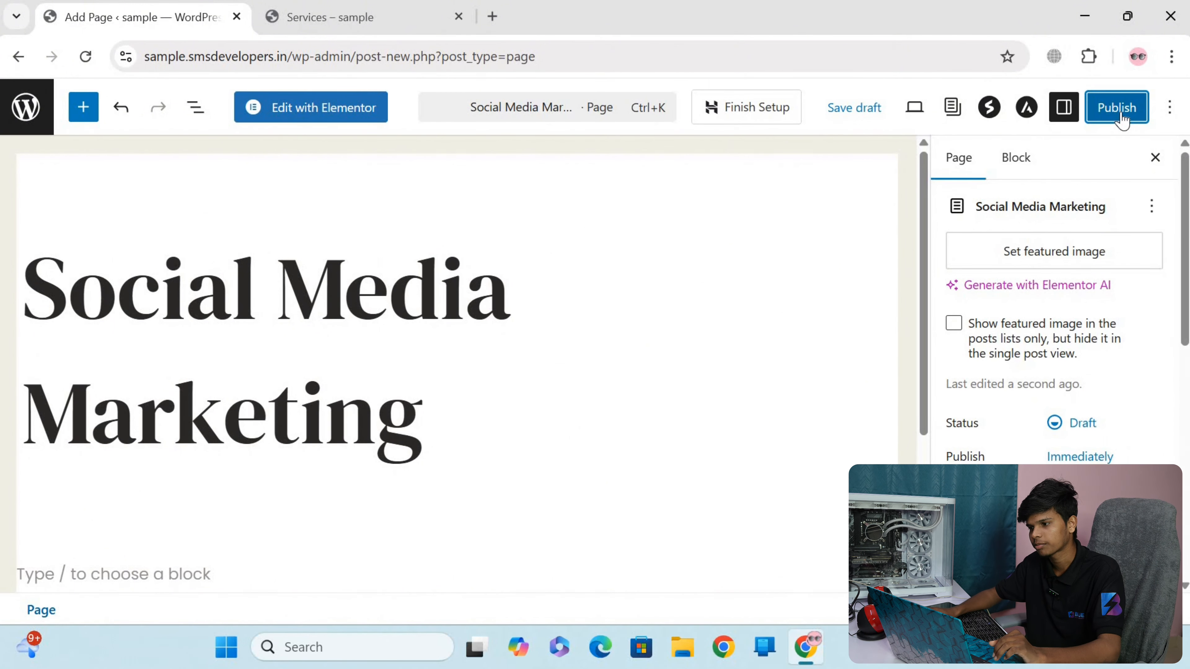
pyautogui.click(1122, 120)
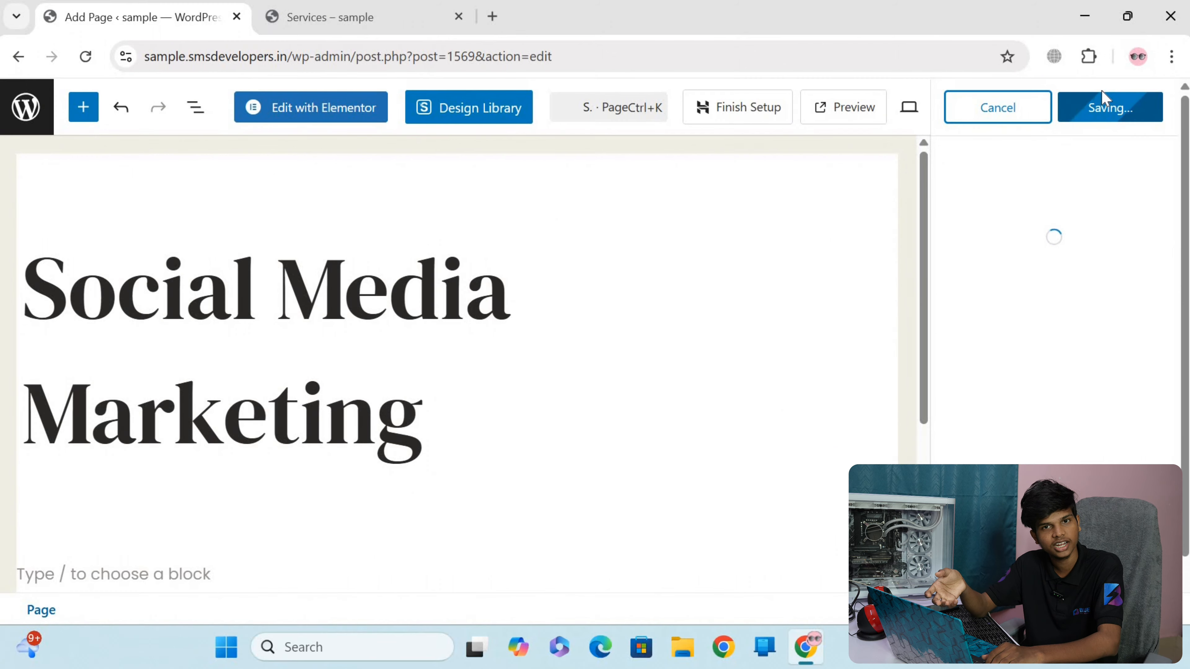
# Review the pages in the page list and reload the live Services page to check its navigation menu
pyautogui.scroll(-4, 410, 275)
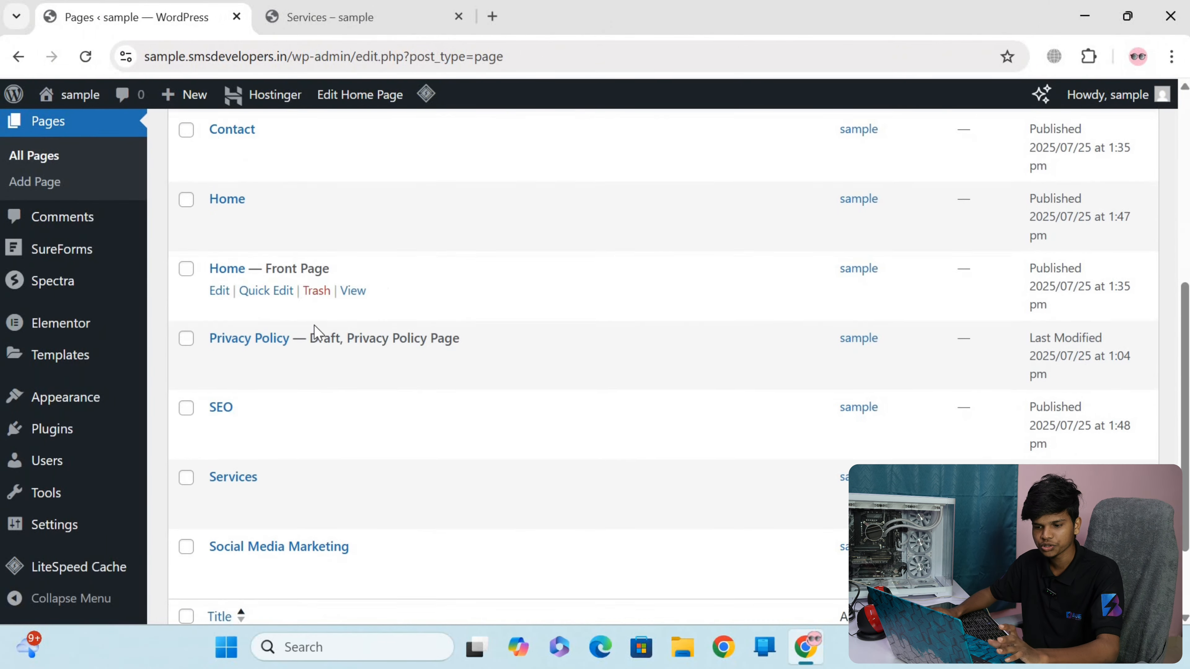
pyautogui.scroll(8, 430, 300)
pyautogui.scroll(-8, 403, 279)
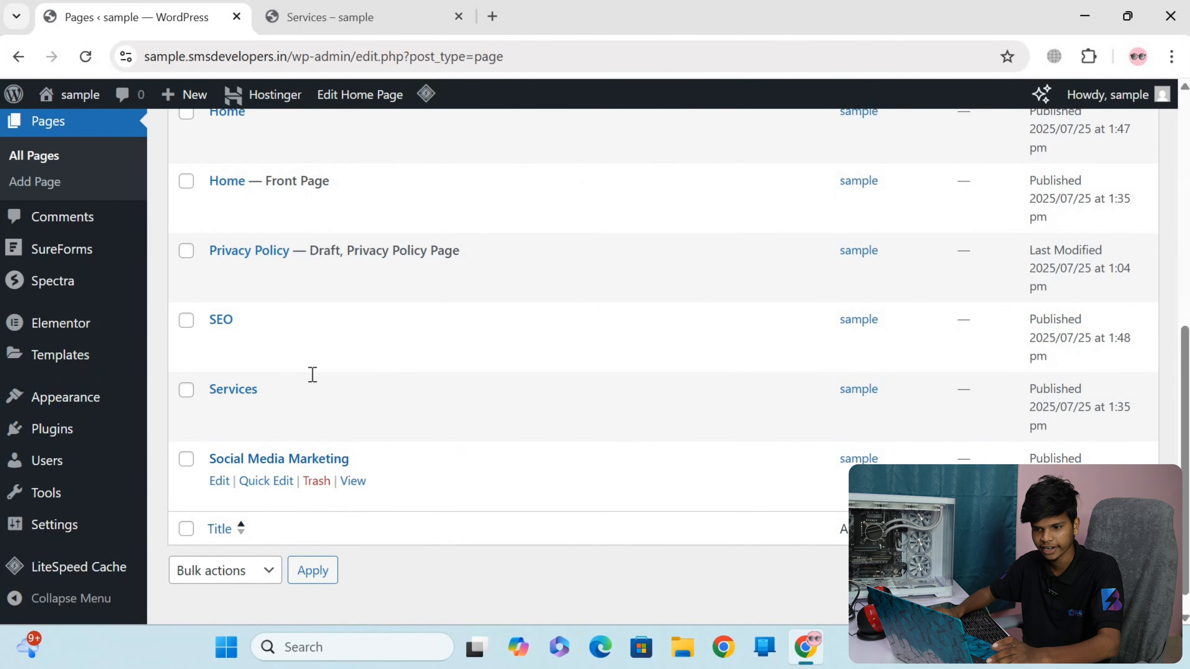
pyautogui.scroll(3, 295, 342)
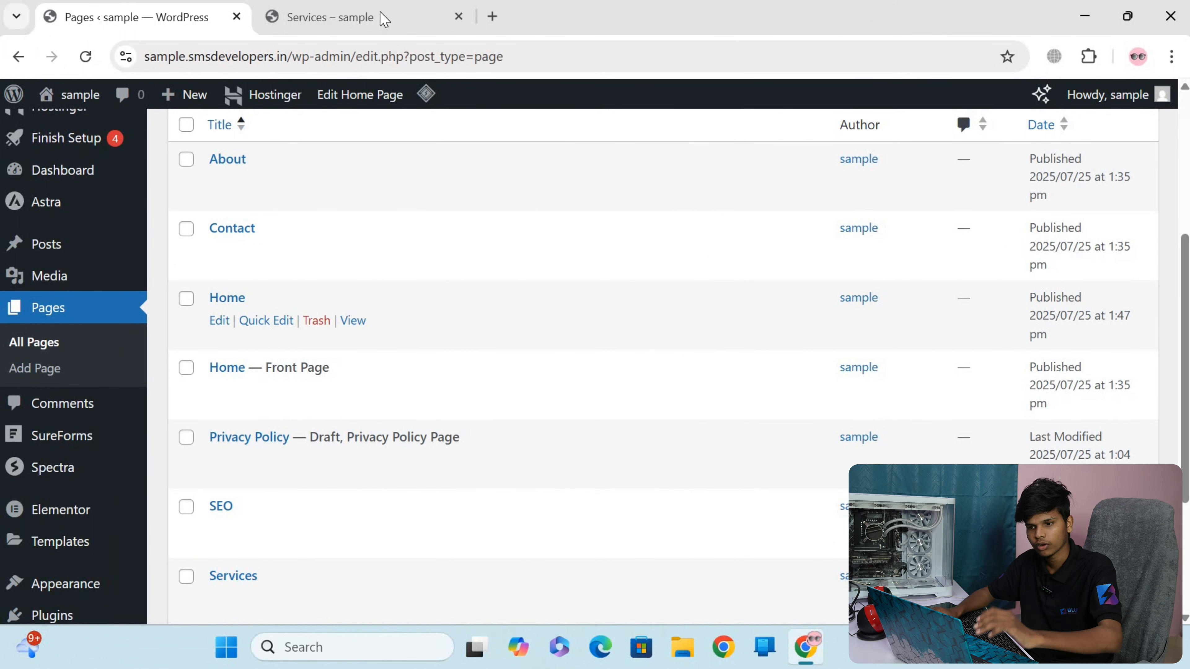
pyautogui.click(360, 23)
pyautogui.click(87, 58)
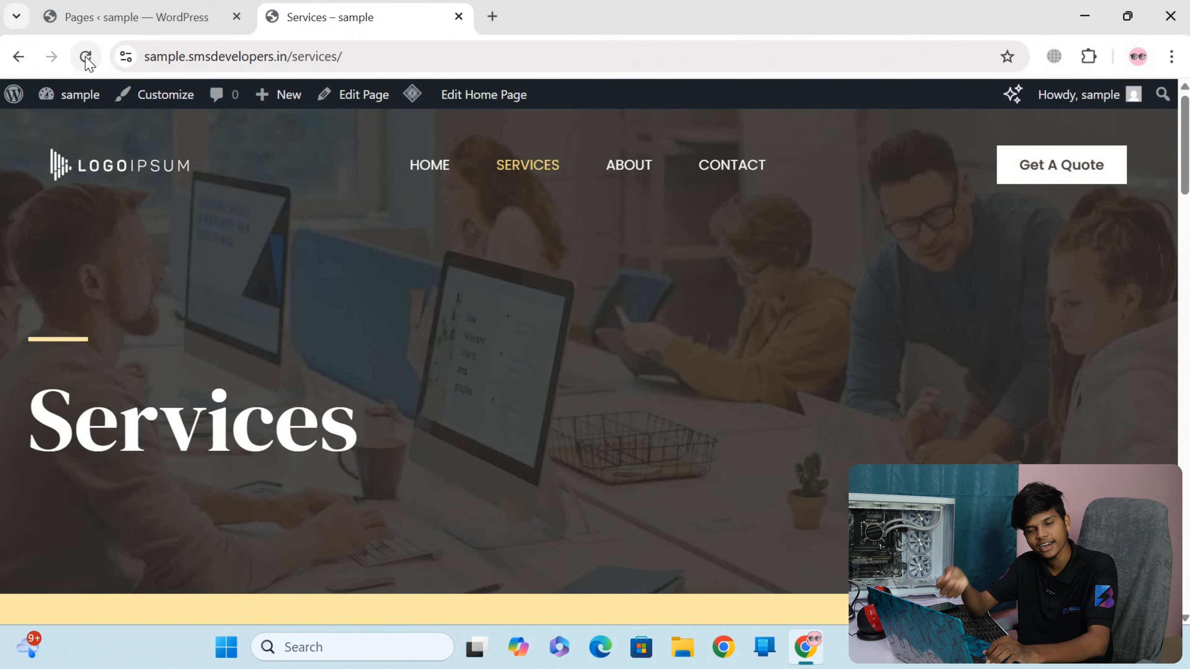
# Return to the WordPress admin and open the site's navigation menu management screen
pyautogui.click(90, 27)
pyautogui.scroll(-3, 337, 445)
pyautogui.scroll(7, 354, 356)
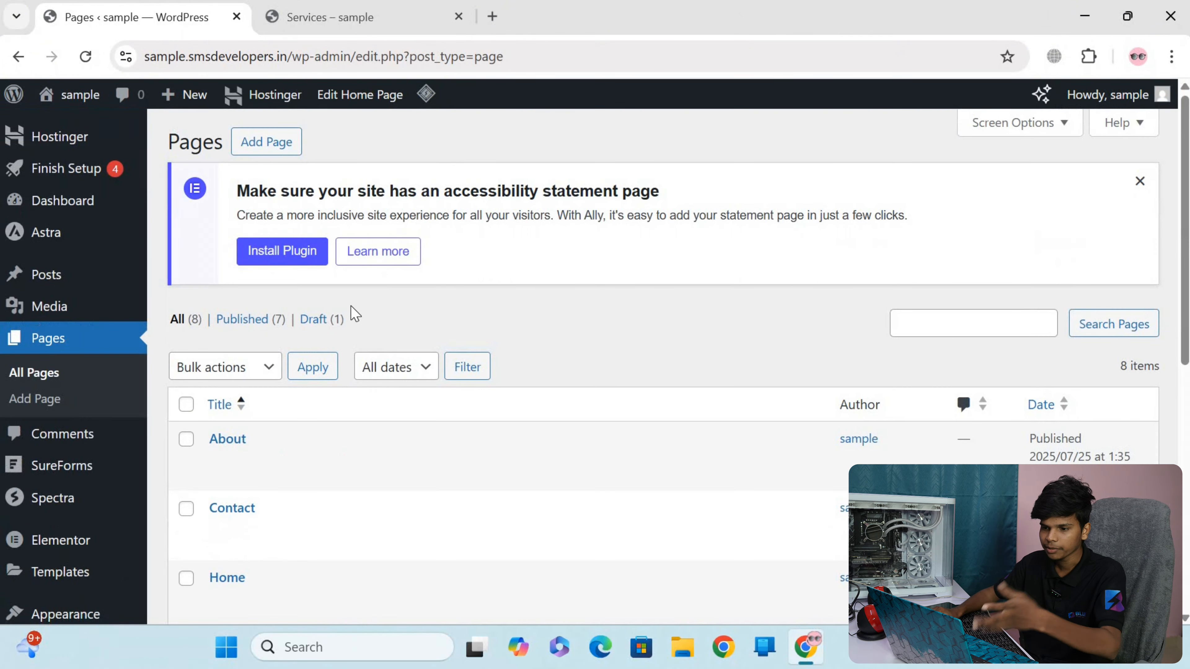
pyautogui.scroll(-8, 355, 314)
pyautogui.scroll(6, 345, 316)
pyautogui.scroll(-2, 101, 318)
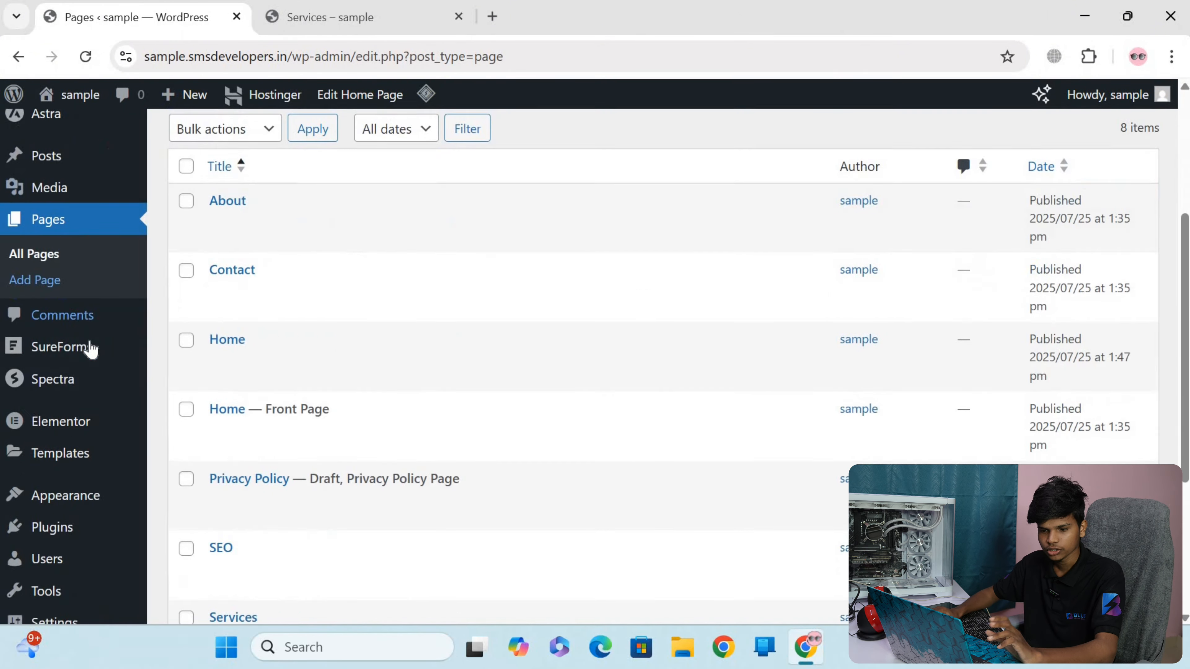
pyautogui.scroll(-2, 91, 349)
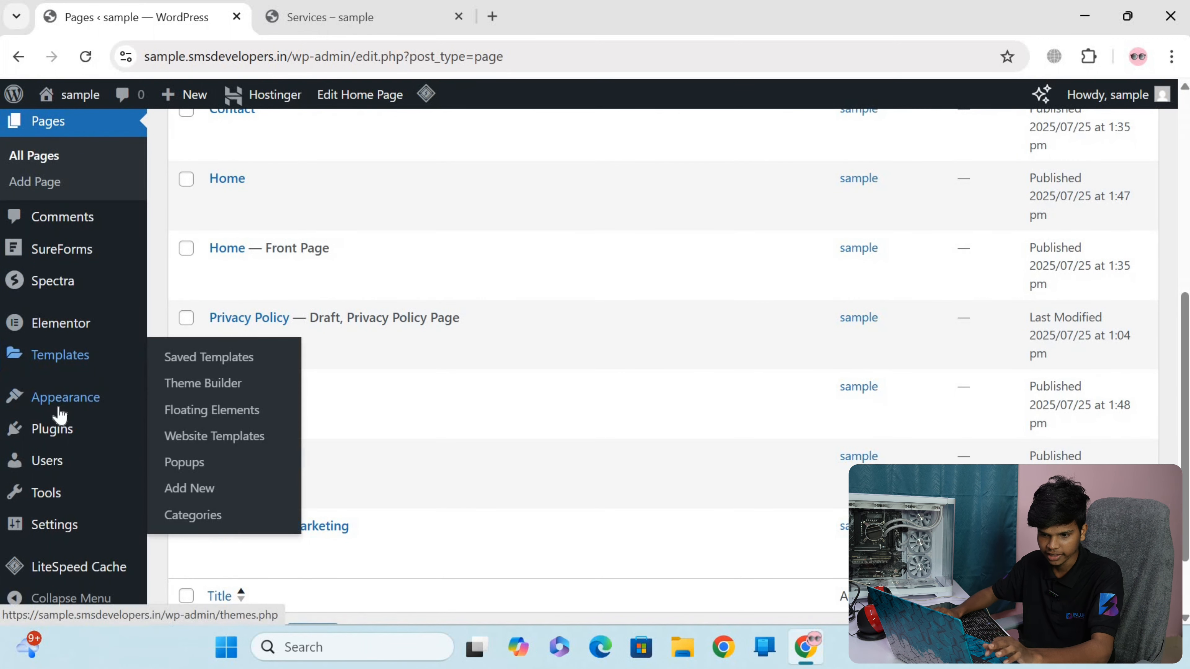
pyautogui.moveTo(57, 412)
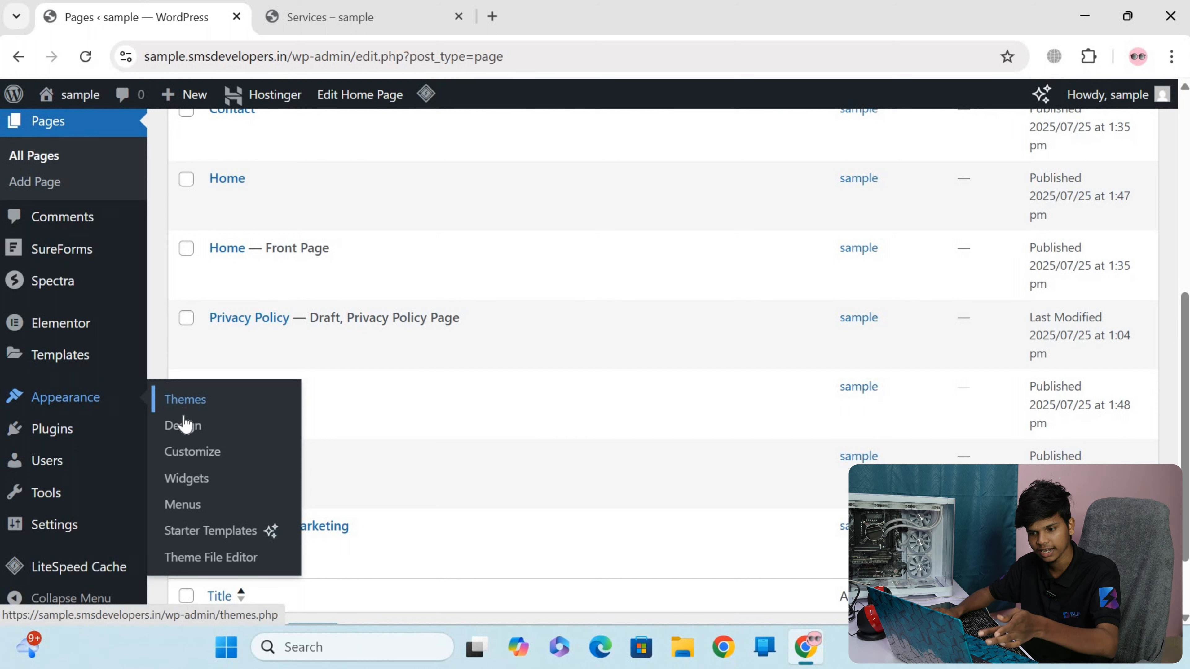
pyautogui.click(192, 505)
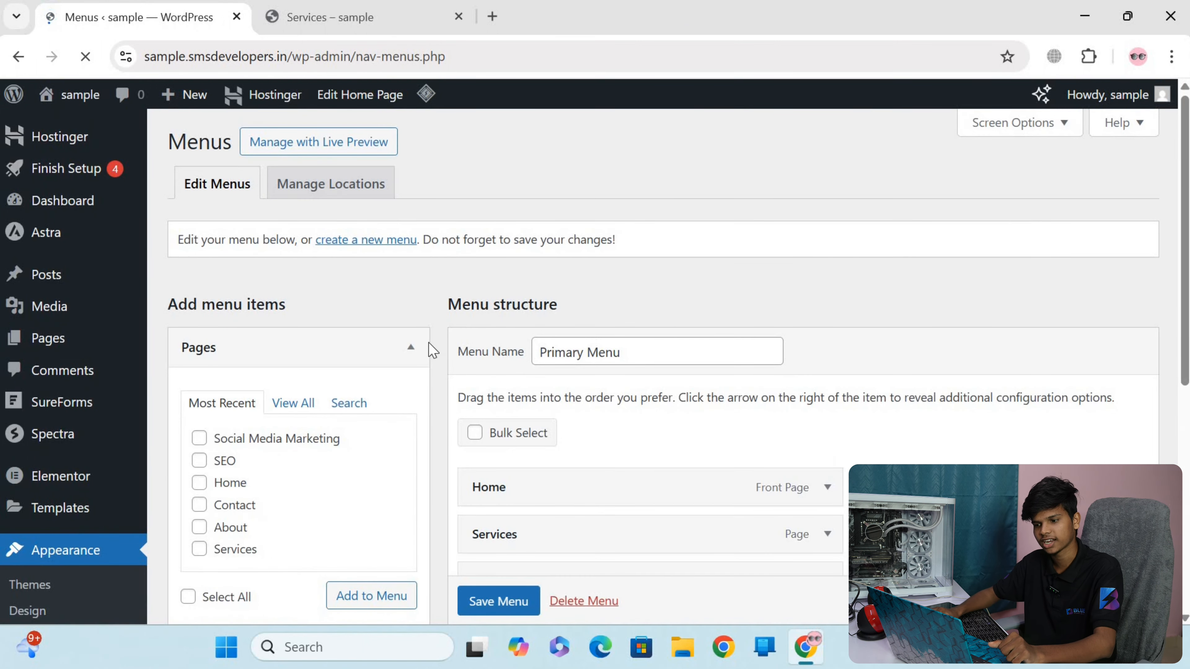
# From the list of all pages, add the non-front-page Home, SEO and Social Media Marketing pages to the Primary Menu
pyautogui.scroll(-8, 632, 330)
pyautogui.scroll(8, 623, 323)
pyautogui.scroll(-5, 642, 328)
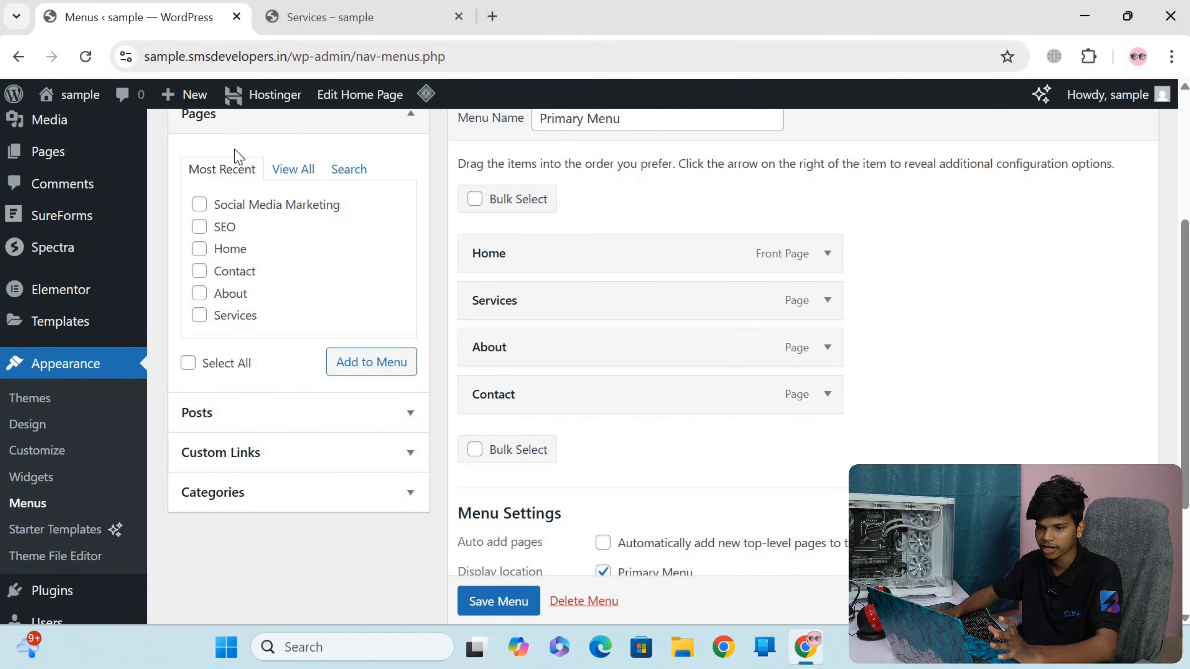
pyautogui.click(295, 174)
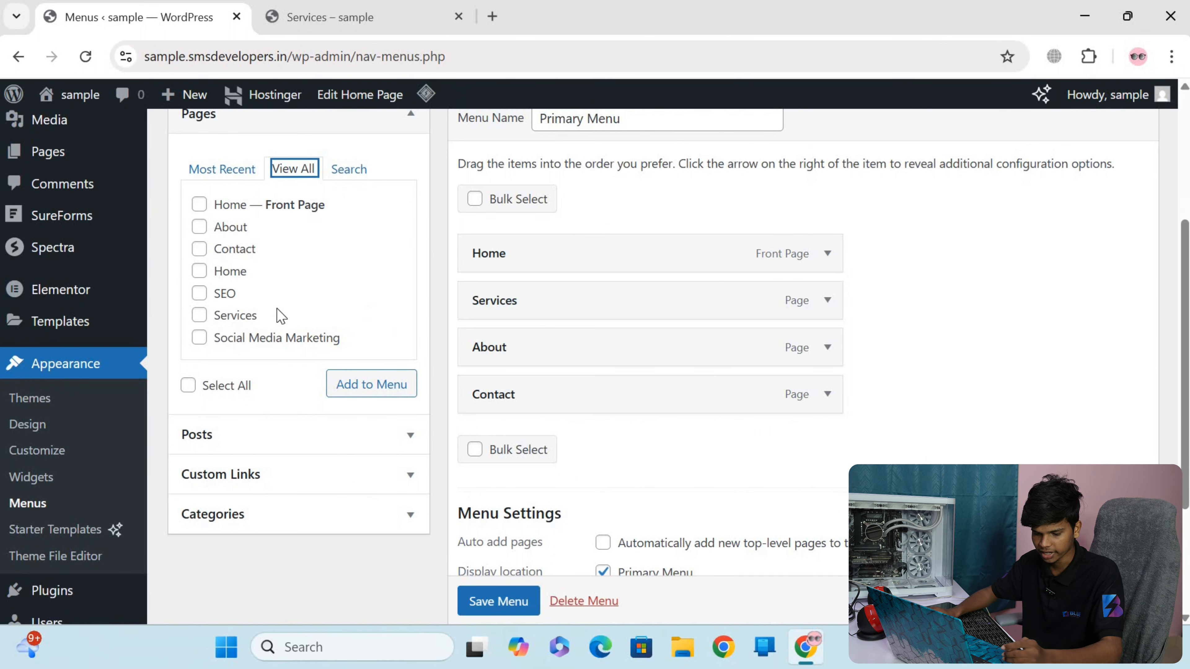
pyautogui.click(200, 271)
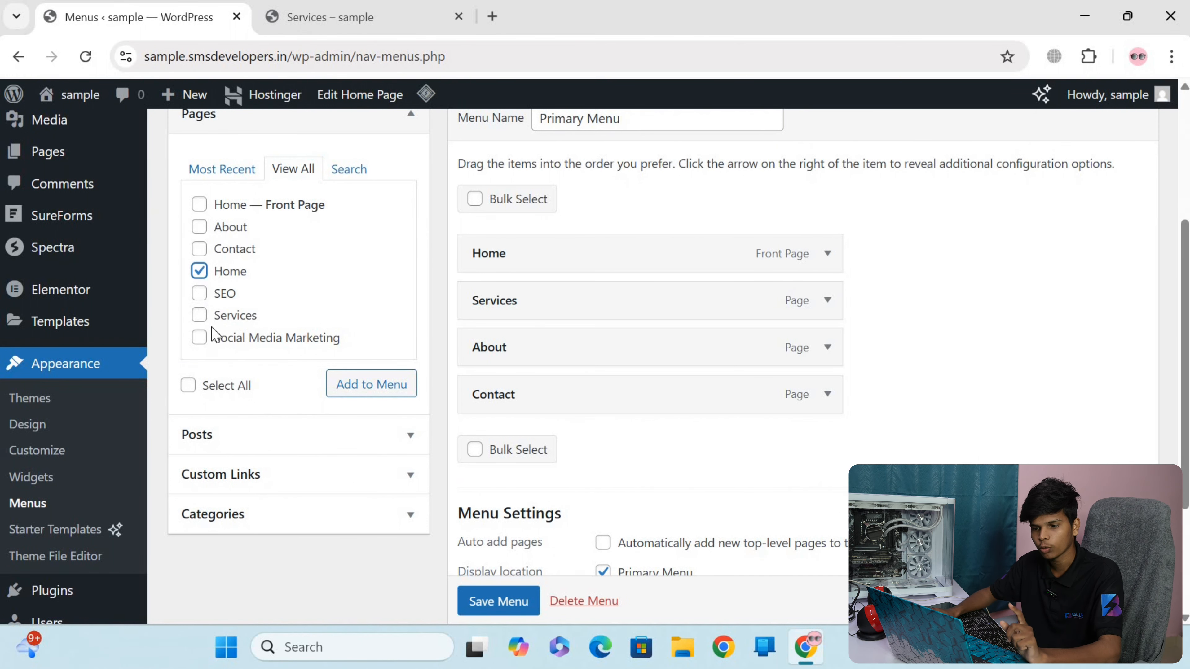
pyautogui.click(200, 294)
pyautogui.click(199, 337)
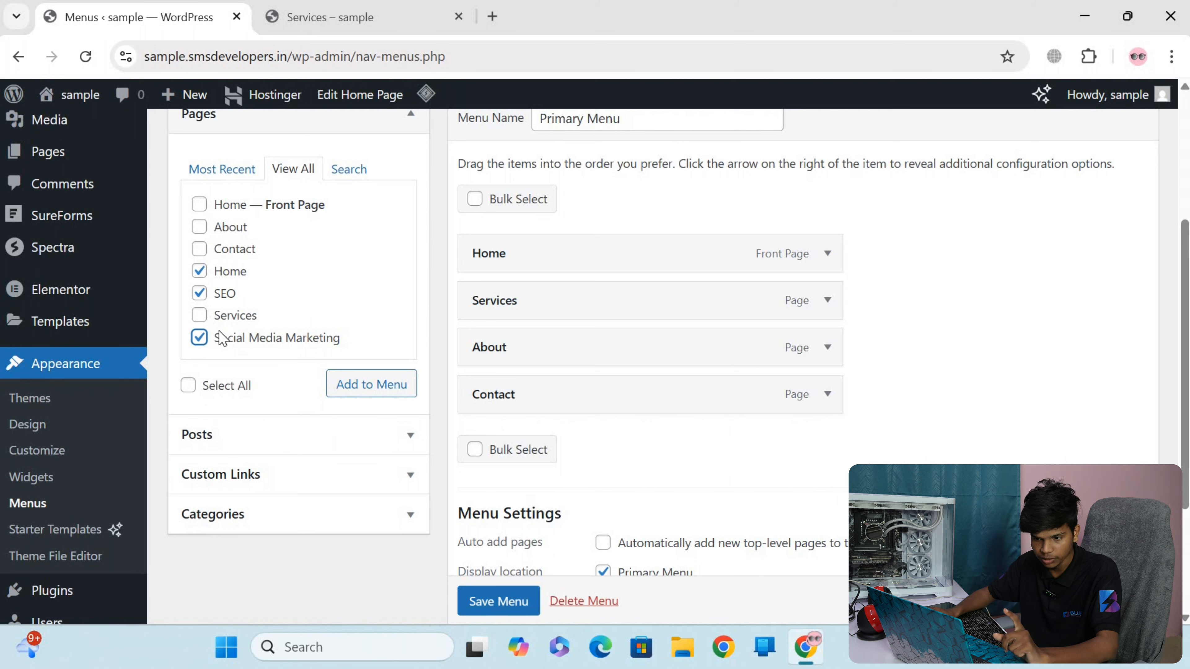
pyautogui.click(379, 391)
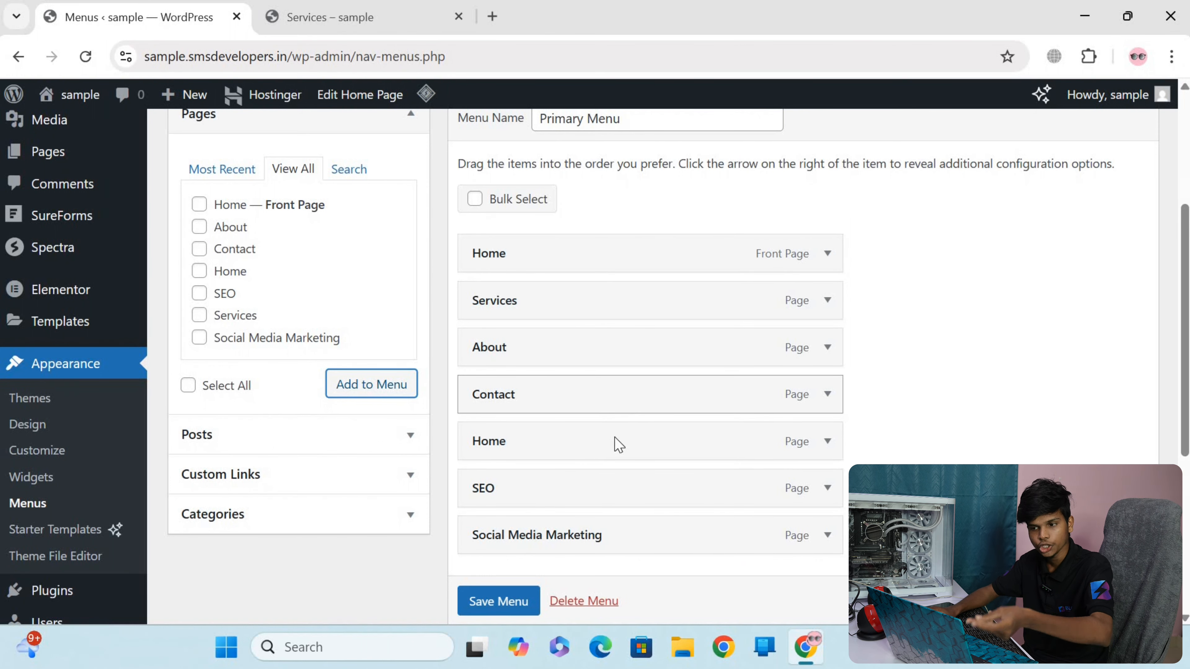
# Review the Primary Menu structure and save it, and reload the live Services page to check its navigation
pyautogui.scroll(5, 584, 335)
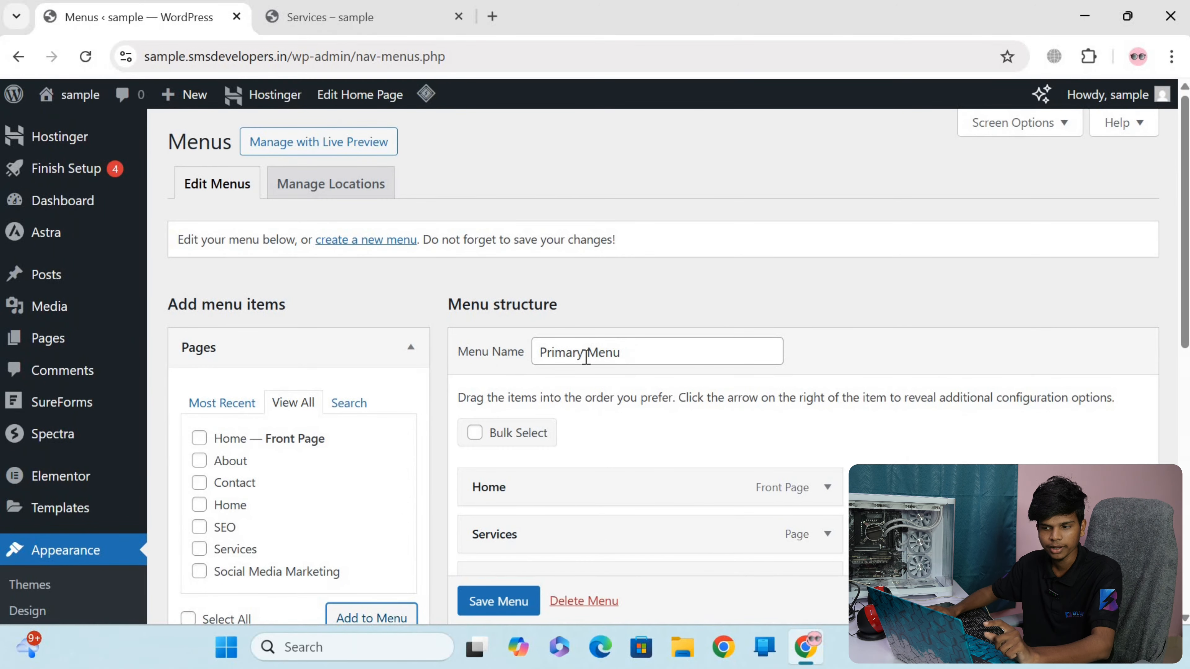
pyautogui.scroll(-10, 656, 305)
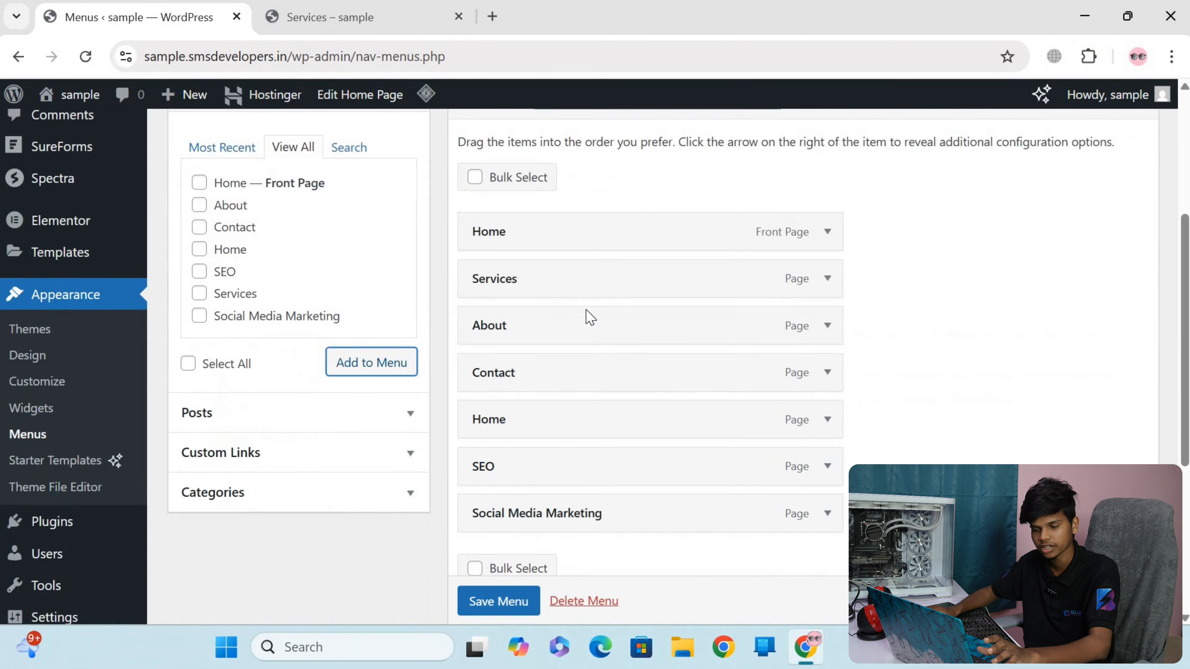
pyautogui.scroll(10, 652, 313)
pyautogui.click(654, 345)
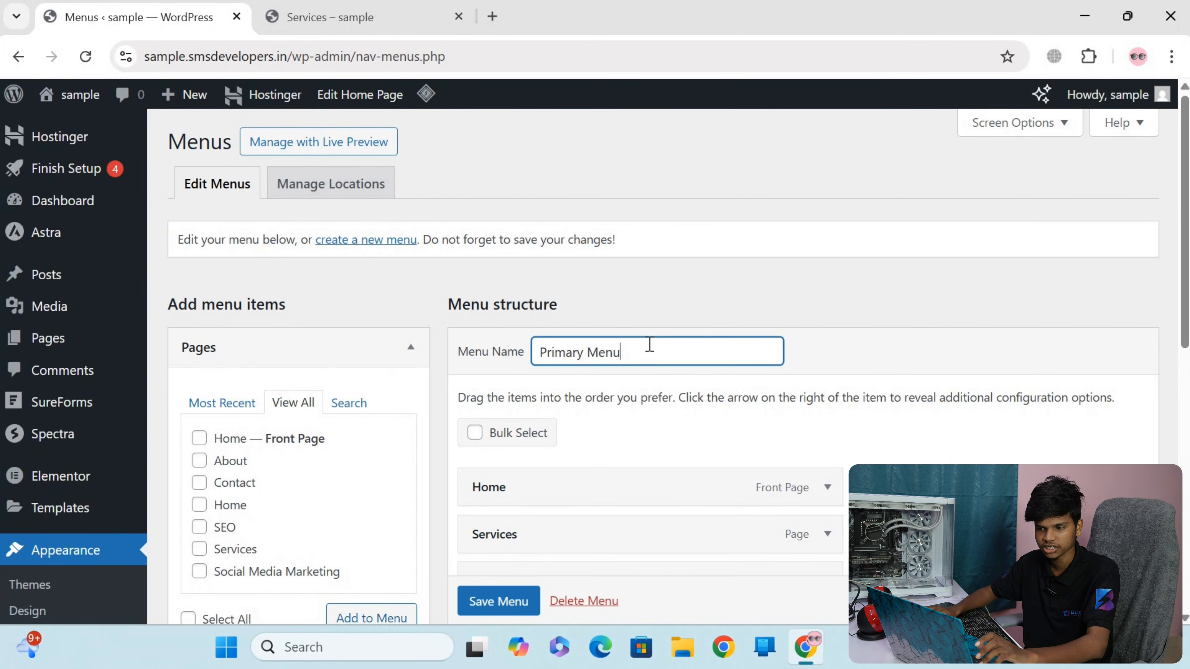
pyautogui.hotkey('ctrl', 'a')
pyautogui.scroll(-5, 627, 350)
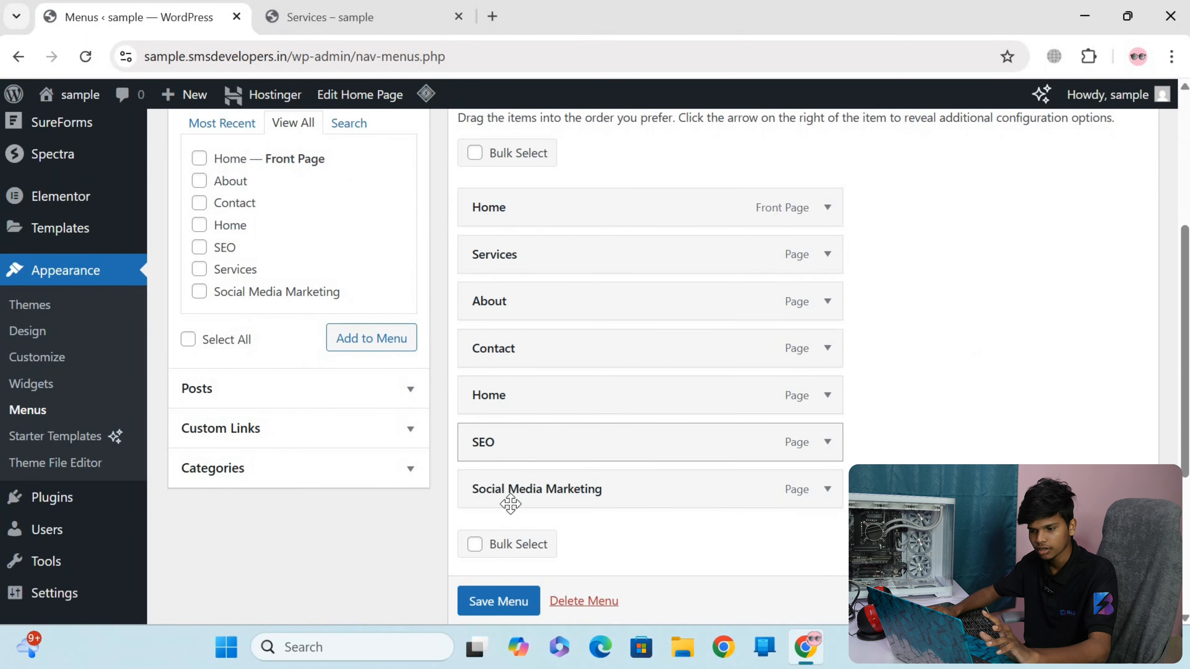
pyautogui.scroll(-3, 497, 604)
pyautogui.click(498, 601)
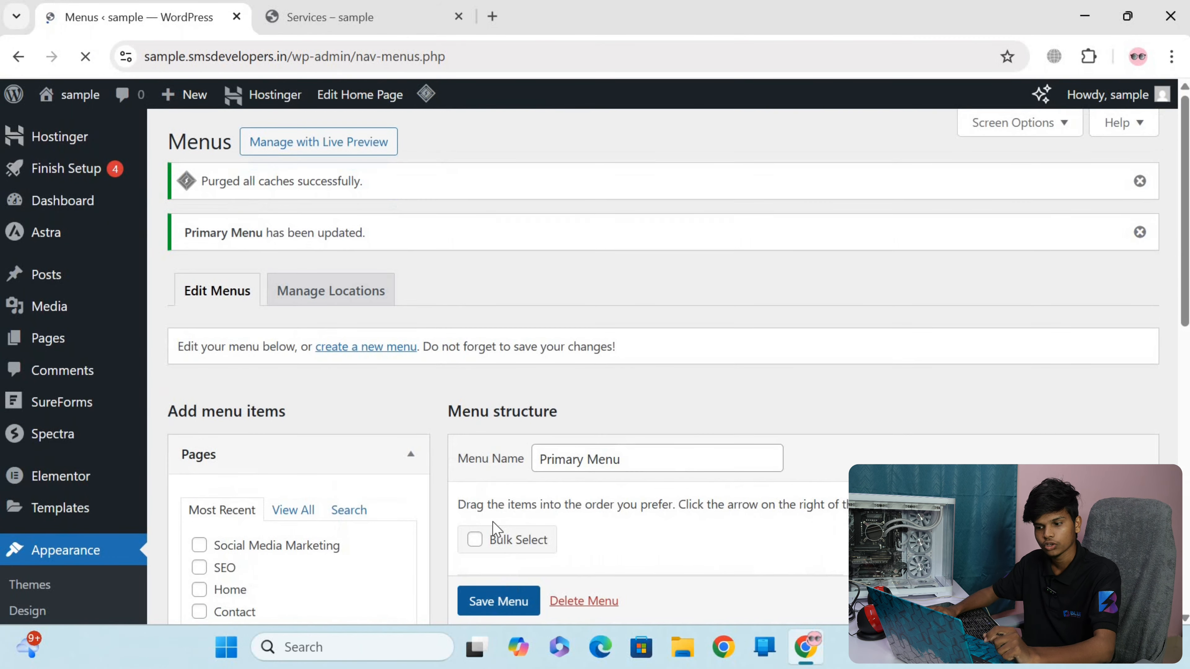
pyautogui.click(328, 16)
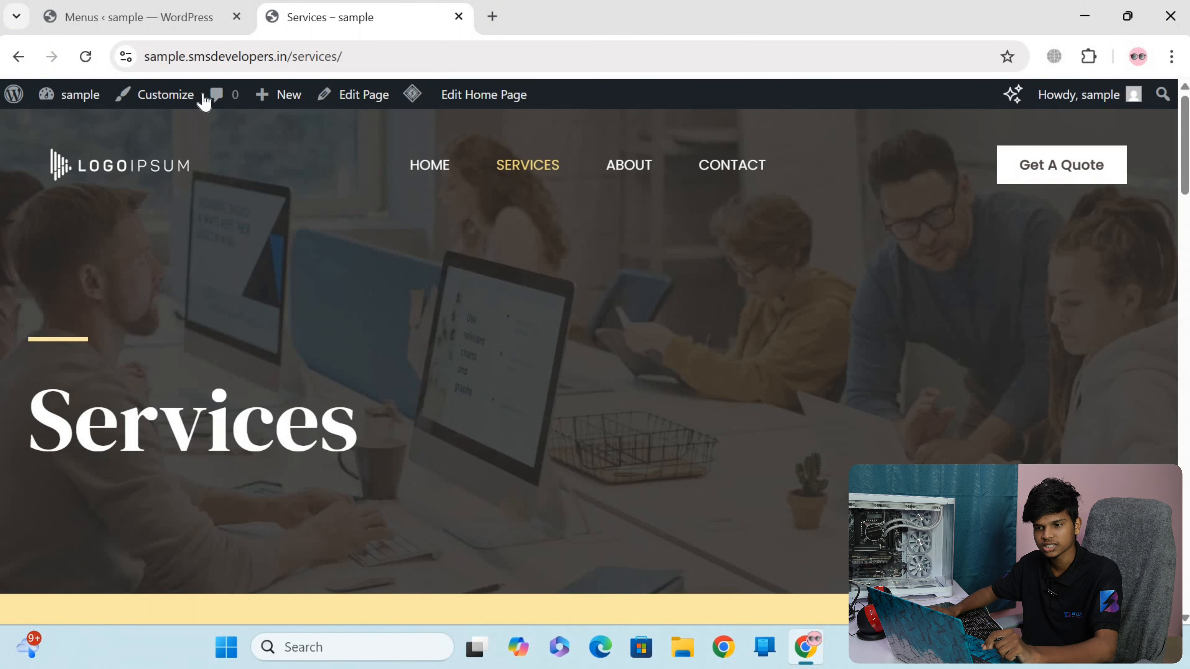
pyautogui.click(86, 57)
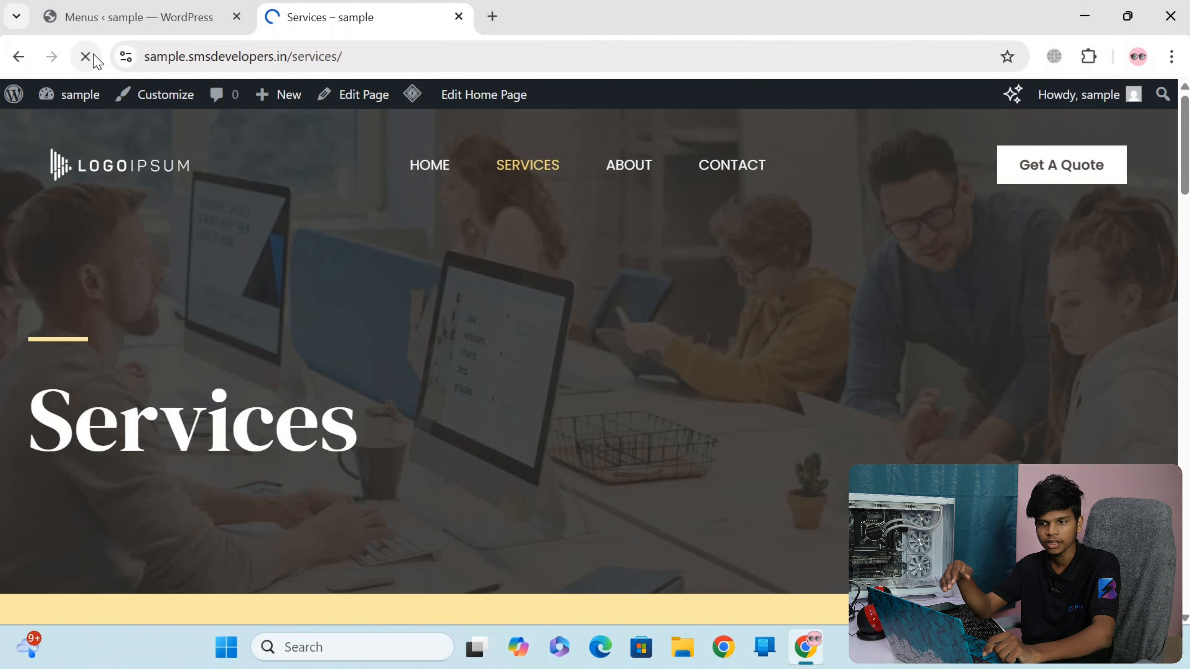